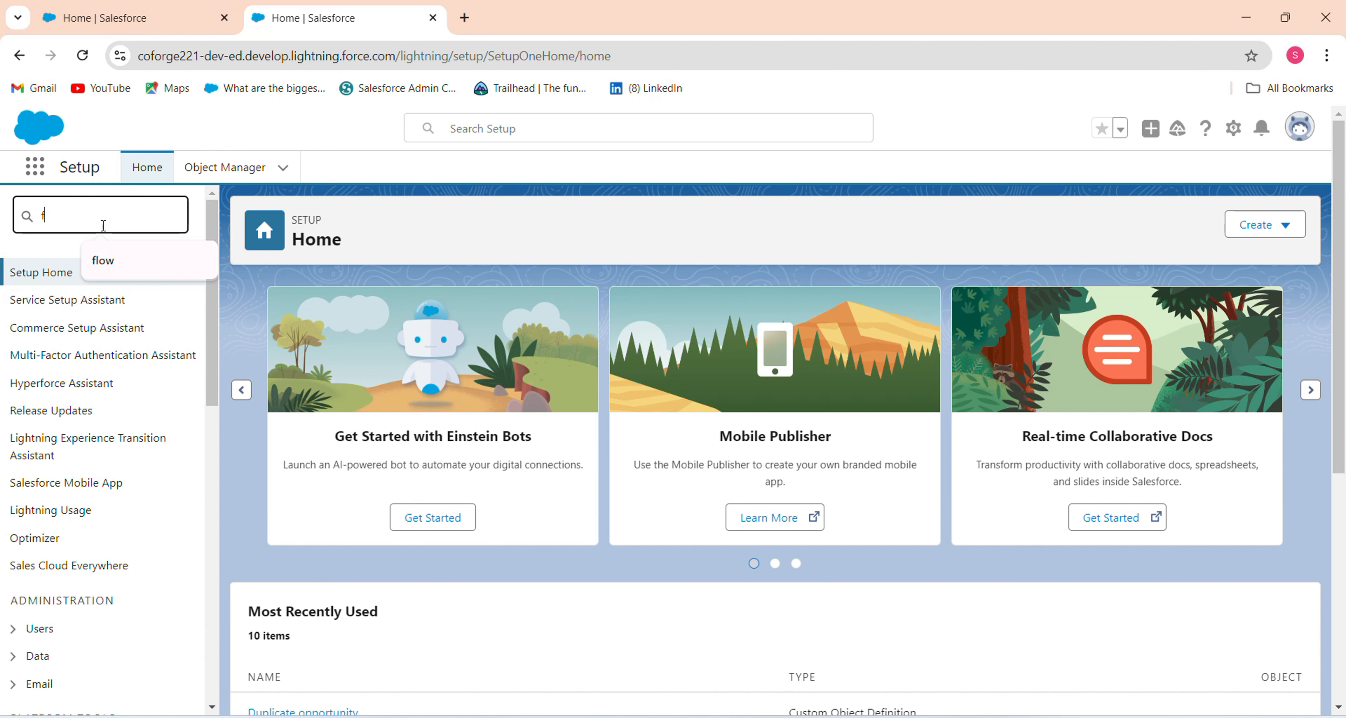
Find 'flow' in Setup Quick Find and open the Flows list under Process Automation.
{"action": "type", "text": "low"}
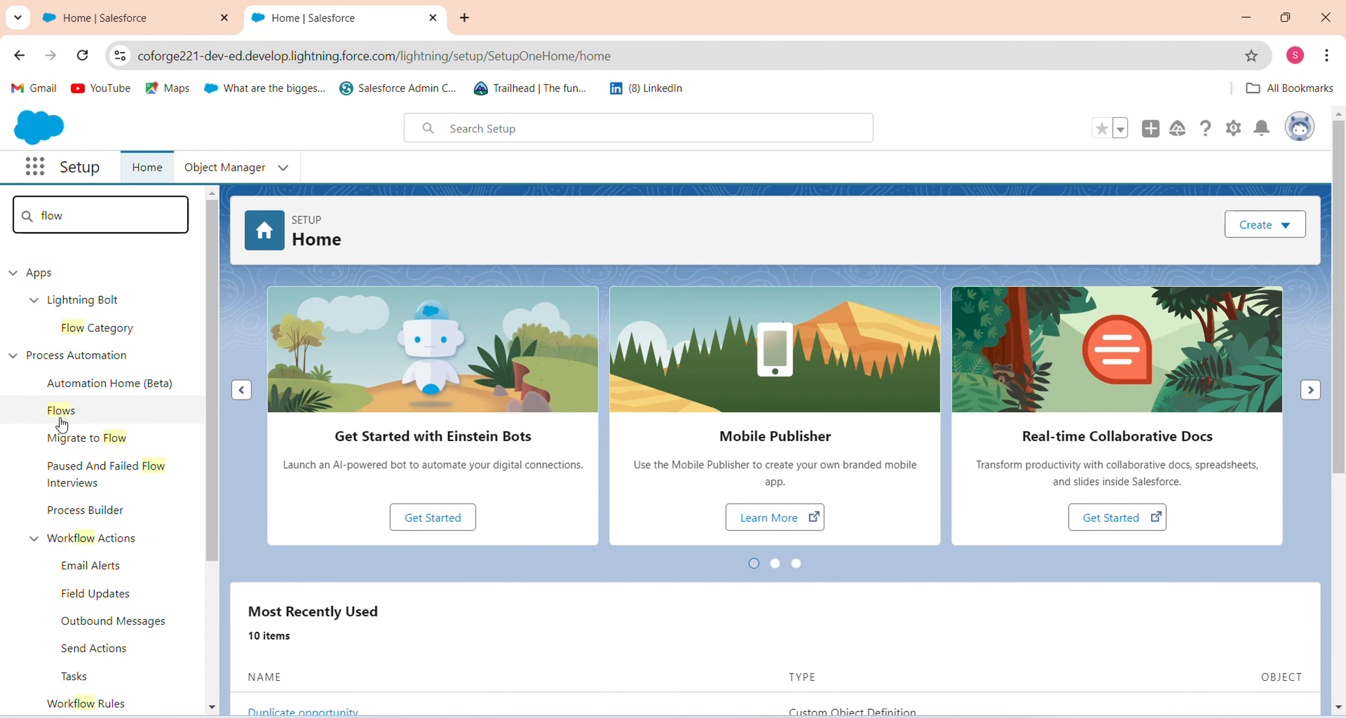
{"action": "left_click", "coordinate": [62, 413]}
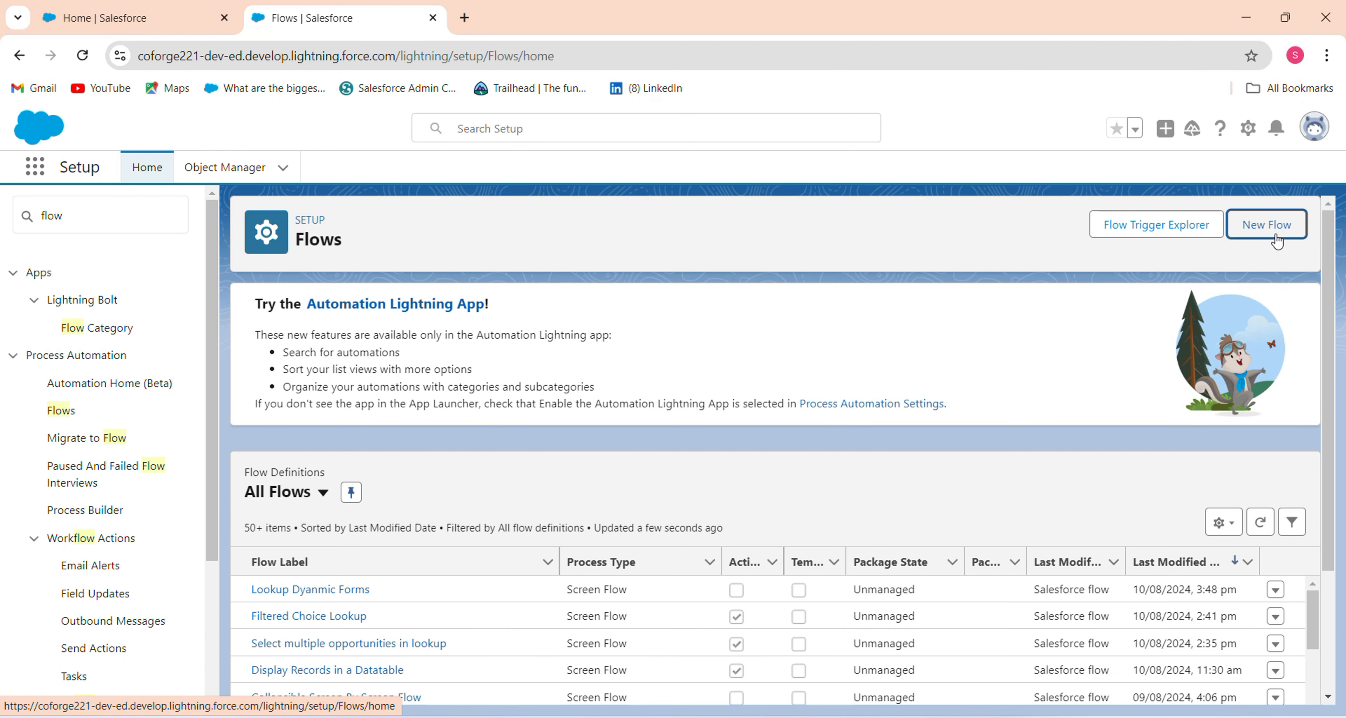
Create a new Screen Flow from scratch and add an element between Start and End.
{"action": "left_click", "coordinate": [1276, 241]}
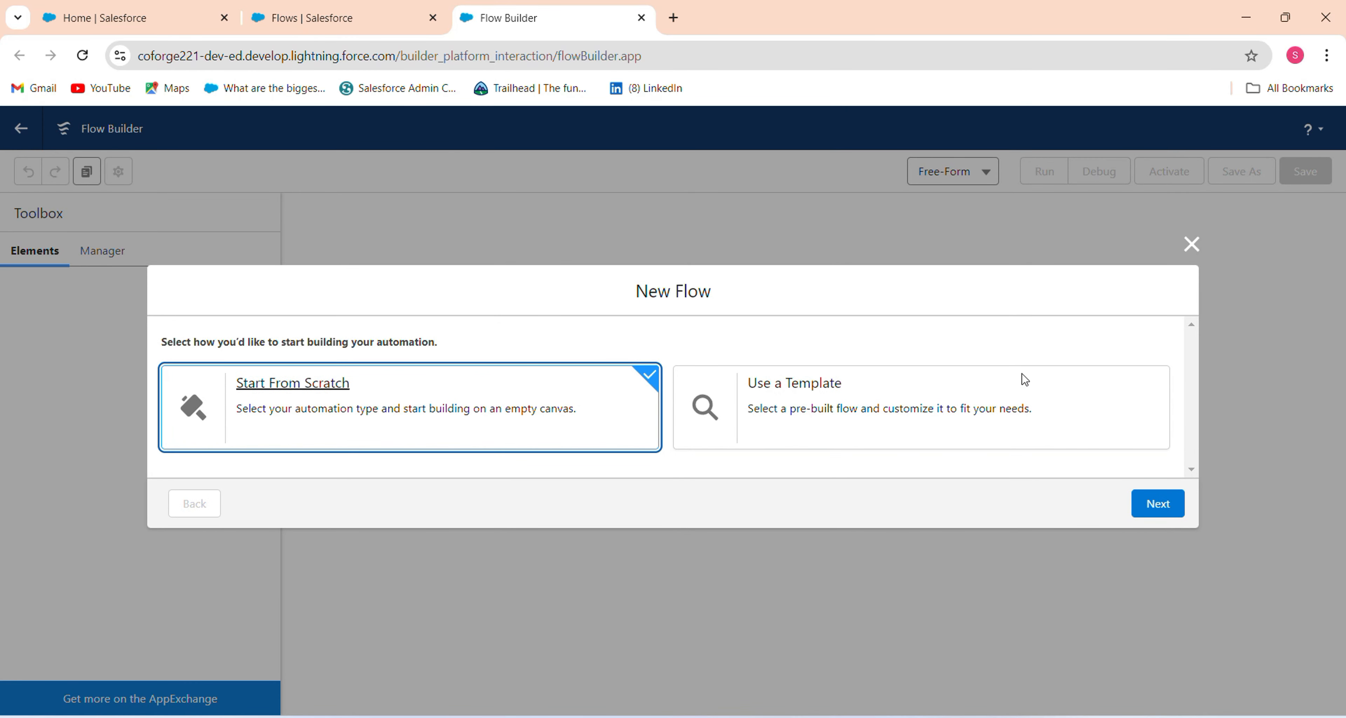
{"action": "left_click", "coordinate": [1149, 501]}
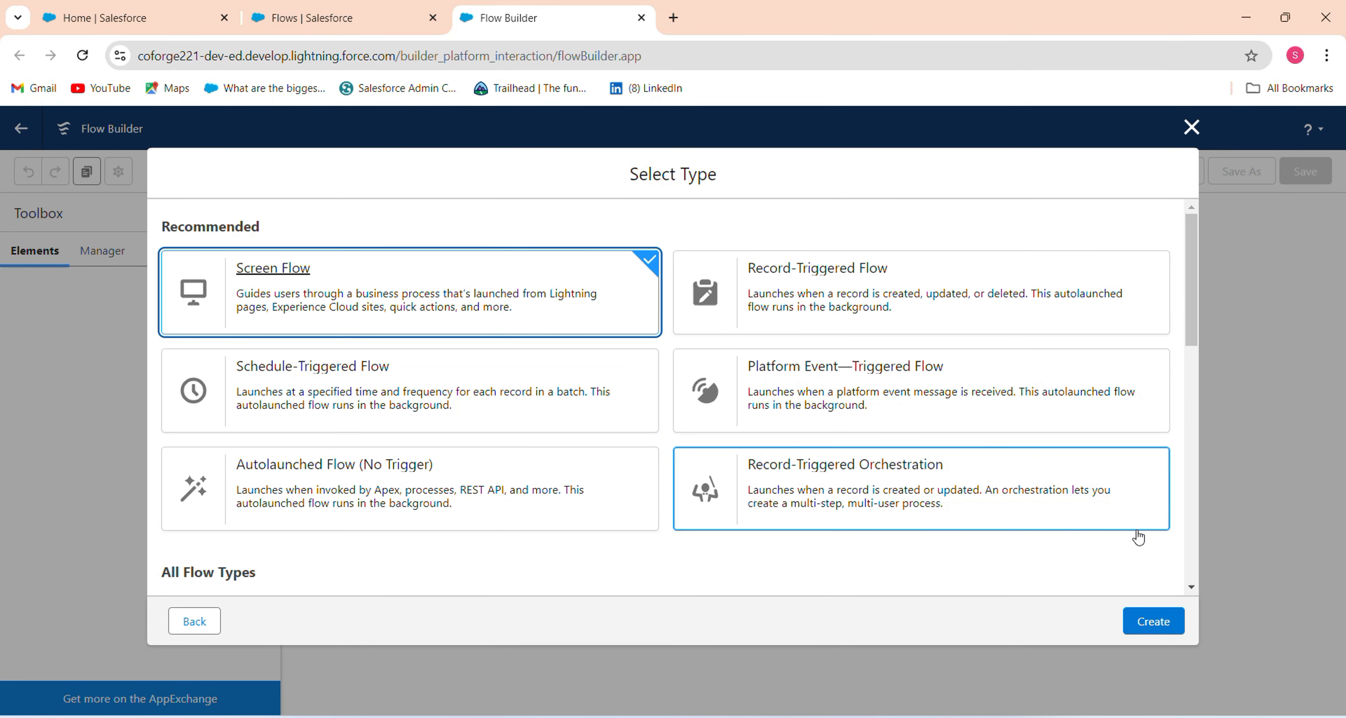
{"action": "left_click", "coordinate": [1171, 631]}
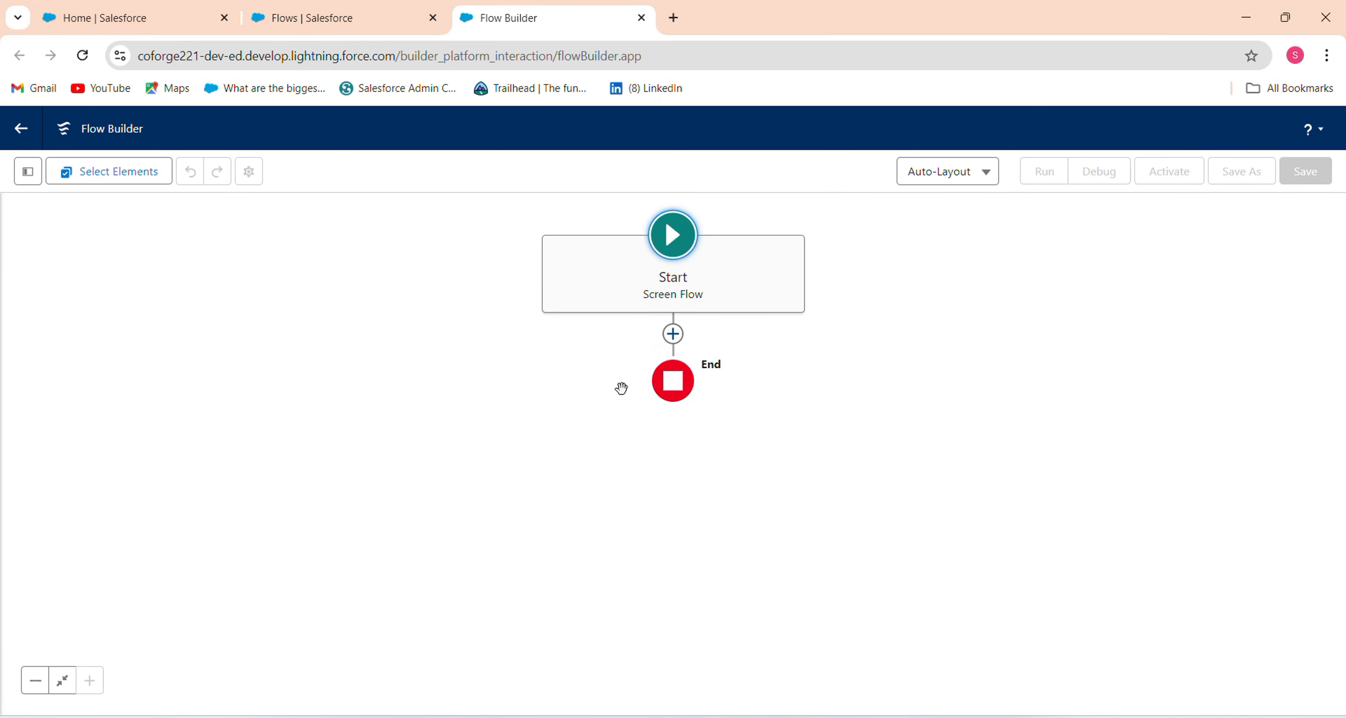
{"action": "left_click", "coordinate": [672, 333]}
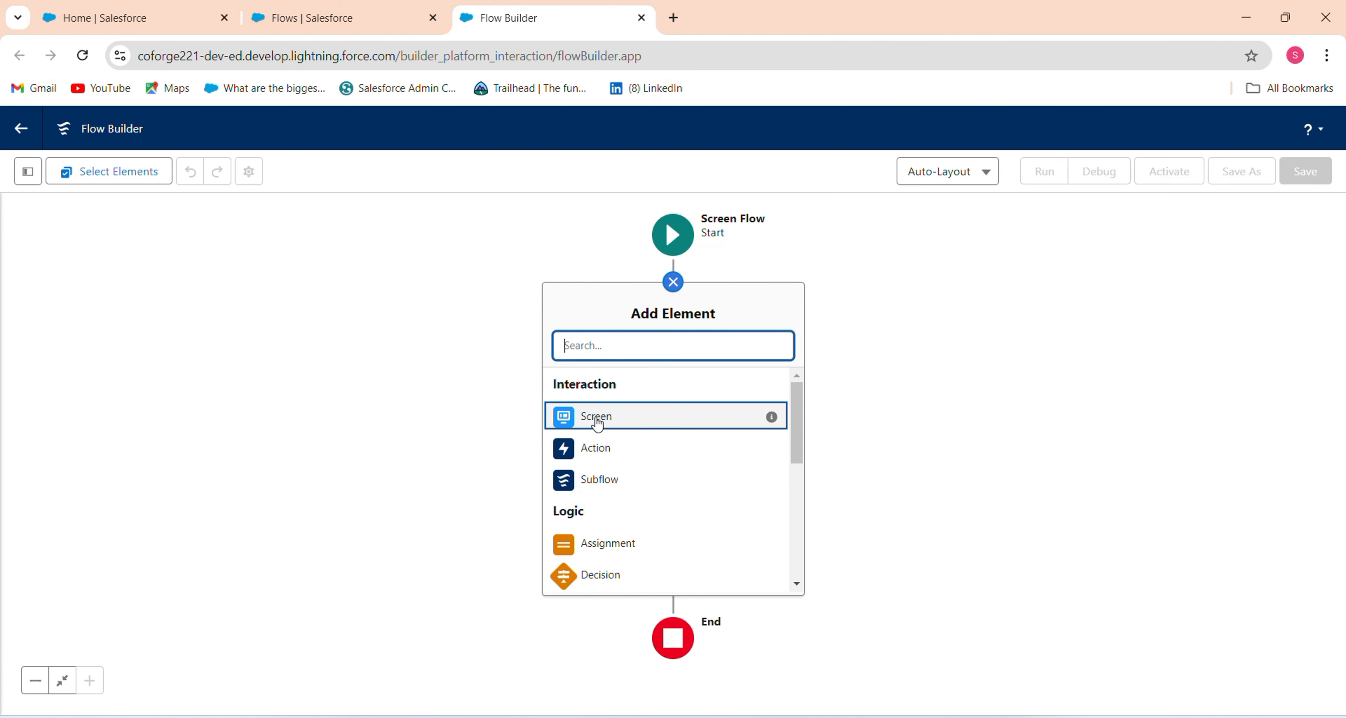
Add a Screen element and place a Repeater component on it.
{"action": "left_click", "coordinate": [578, 432]}
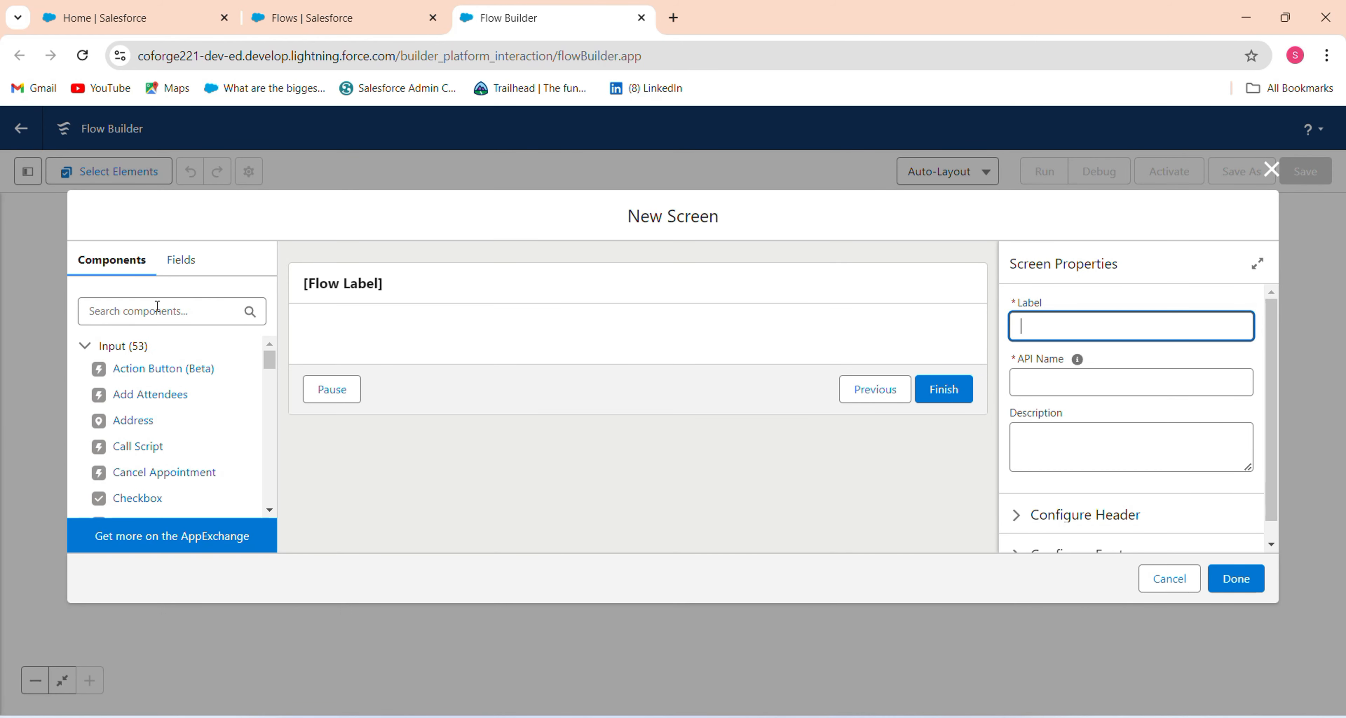
{"action": "left_click", "coordinate": [147, 307]}
{"action": "type", "text": "repe"}
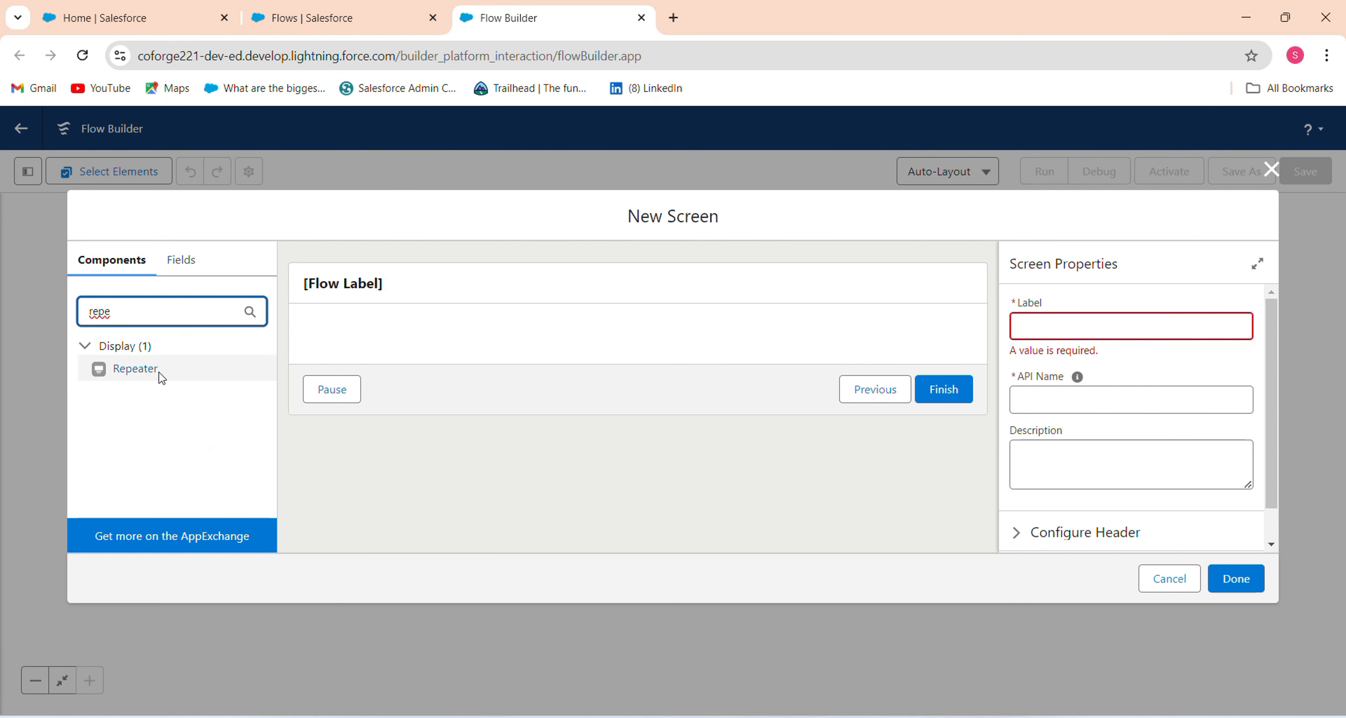
{"action": "left_click", "coordinate": [141, 373]}
{"action": "left_click_drag", "start_coordinate": [151, 377], "coordinate": [372, 341]}
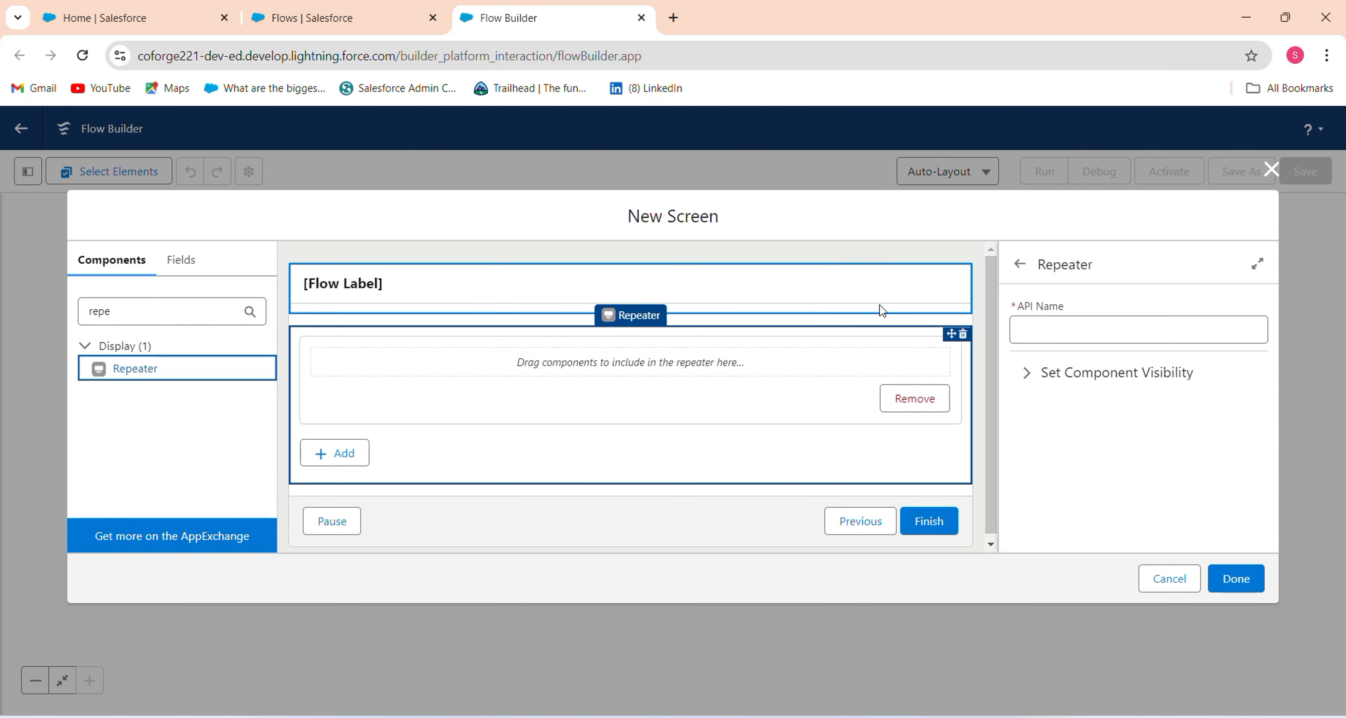
Label the screen 'Repeater Component', correcting the typo, and let its API name fill in.
{"action": "left_click", "coordinate": [938, 295]}
{"action": "left_click", "coordinate": [1038, 318]}
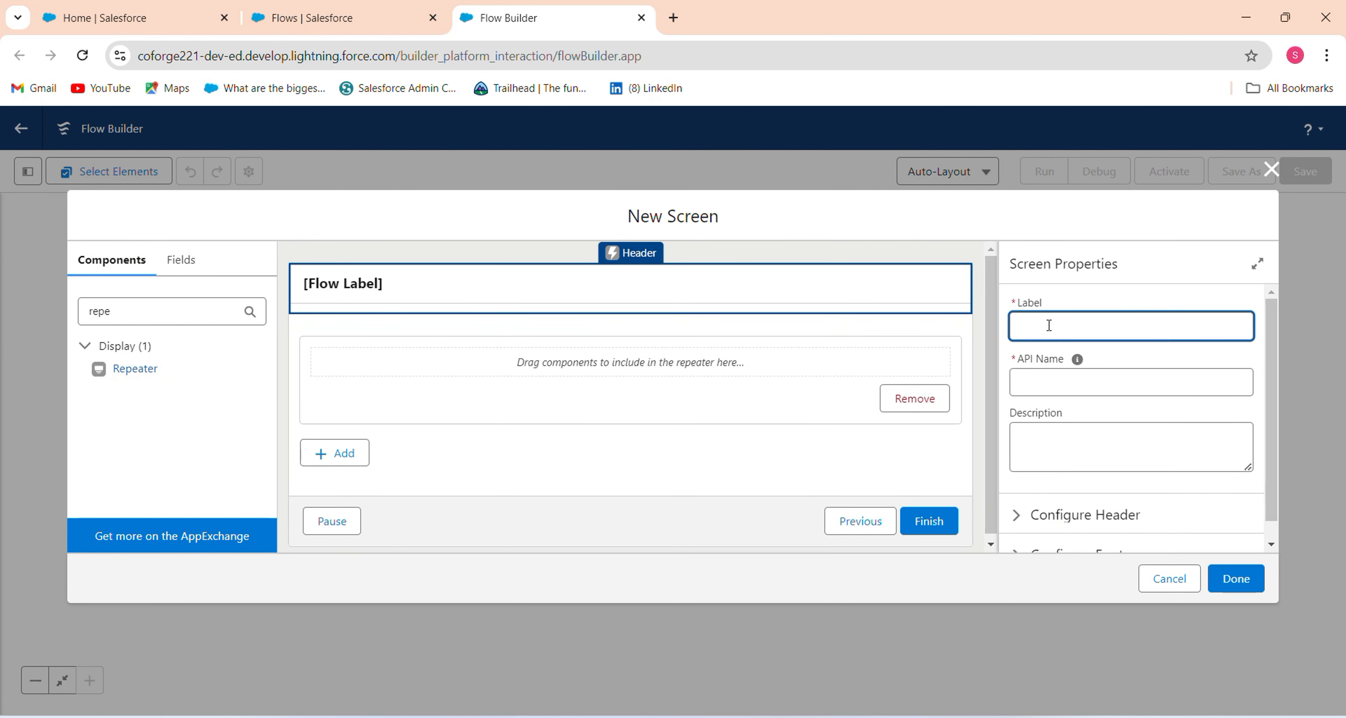
{"action": "type", "text": "Repeater Copone"}
{"action": "key", "text": "Left"}
{"action": "key", "text": "Left"}
{"action": "key", "text": "Left"}
{"action": "key", "text": "Left"}
{"action": "type", "text": "m"}
{"action": "left_click", "coordinate": [1076, 385]}
Set the Repeater's API name to Lead and clear the component search.
{"action": "left_click", "coordinate": [637, 372]}
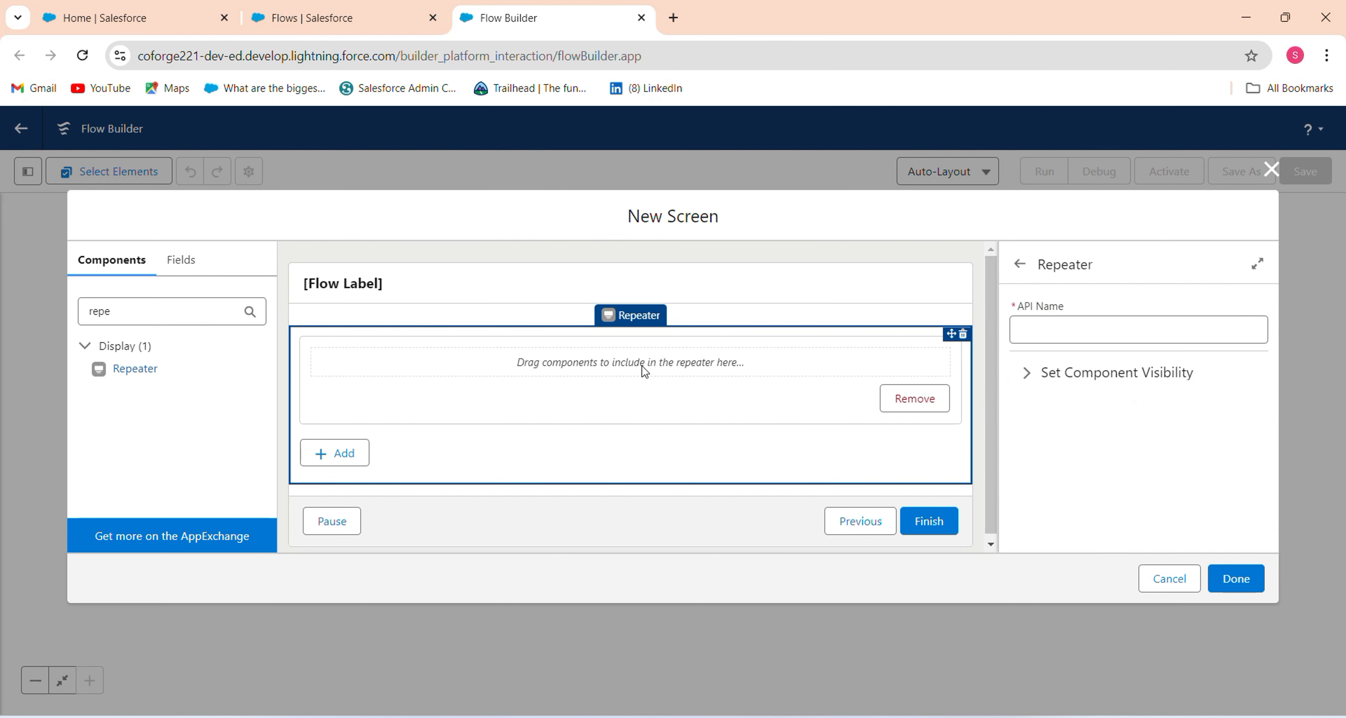
{"action": "left_click", "coordinate": [1084, 322]}
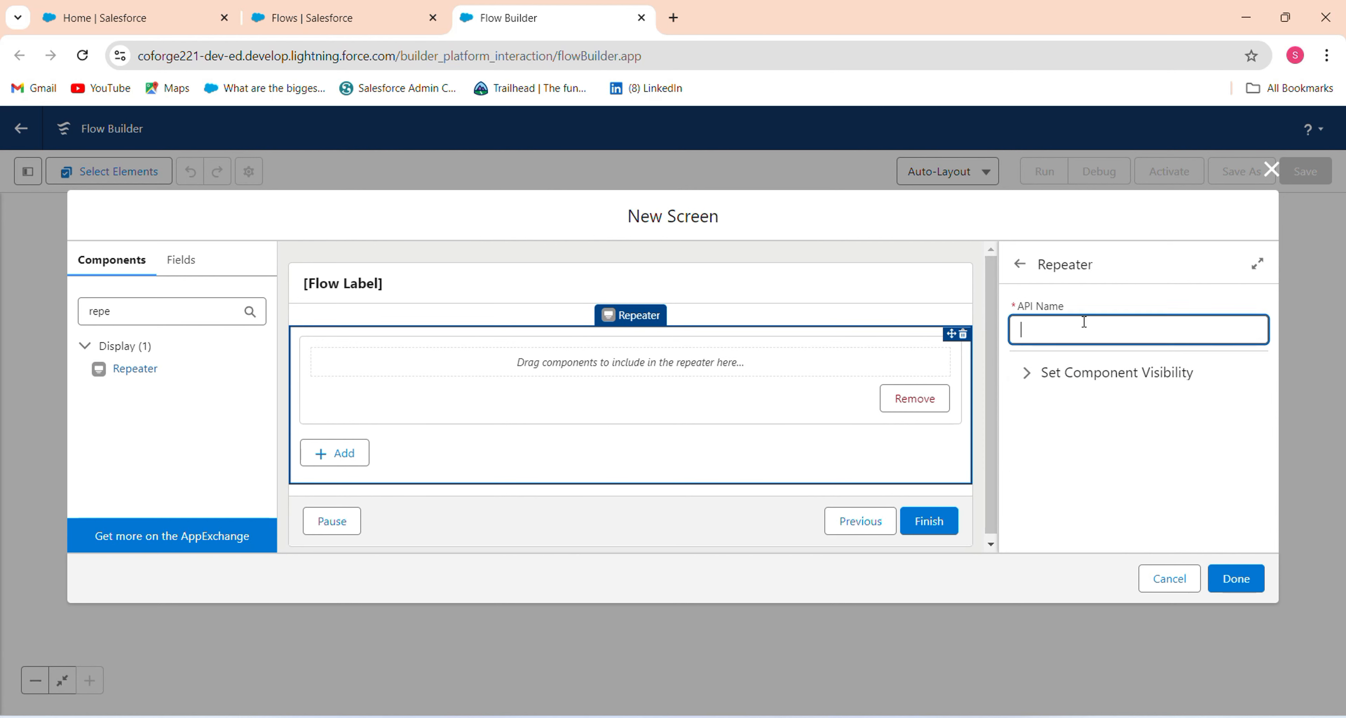
{"action": "type", "text": "Lead"}
{"action": "left_click", "coordinate": [1047, 426]}
{"action": "left_click", "coordinate": [129, 308]}
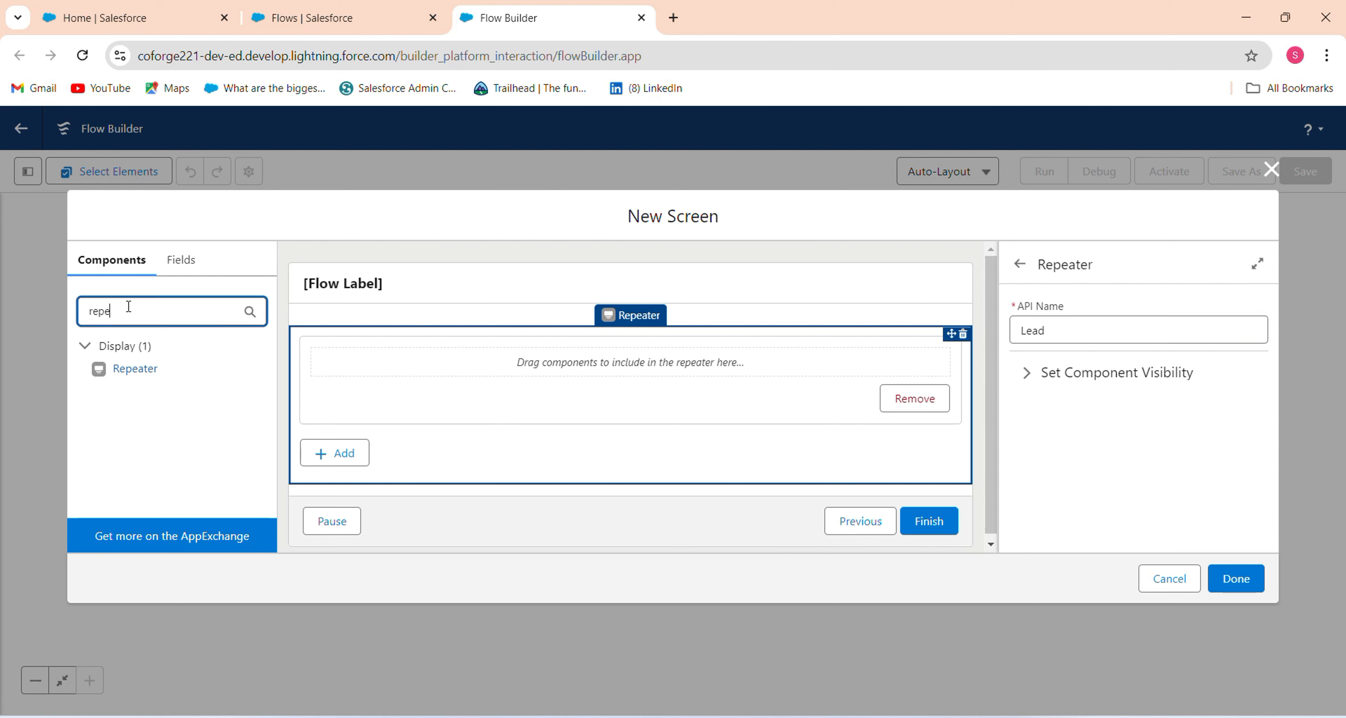
{"action": "left_click_drag", "start_coordinate": [129, 308], "coordinate": [31, 325]}
{"action": "key", "text": "BackSpace"}
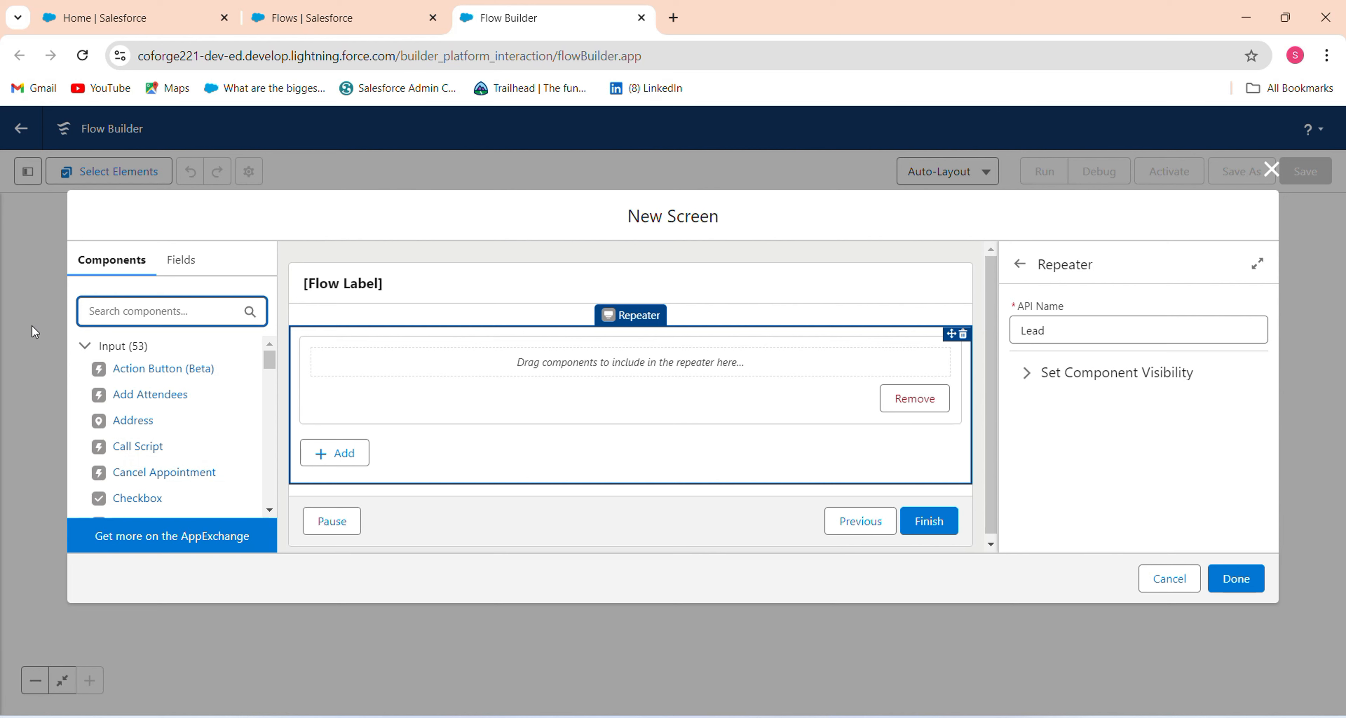
Search 'text' and delete a Display Text component added to the repeater by mistake.
{"action": "type", "text": "last"}
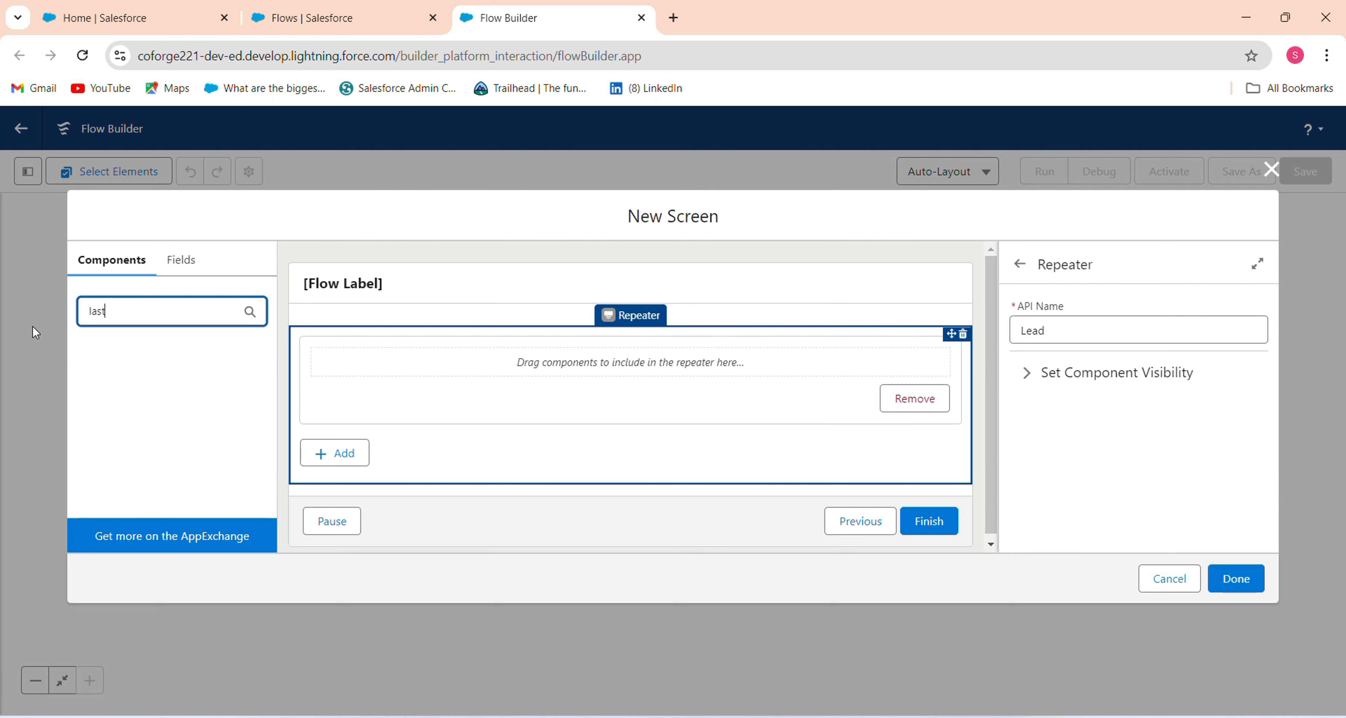
{"action": "key", "text": "BackSpace"}
{"action": "key", "text": "BackSpace"}
{"action": "key", "text": "BackSpace"}
{"action": "key", "text": "BackSpace"}
{"action": "type", "text": "tex"}
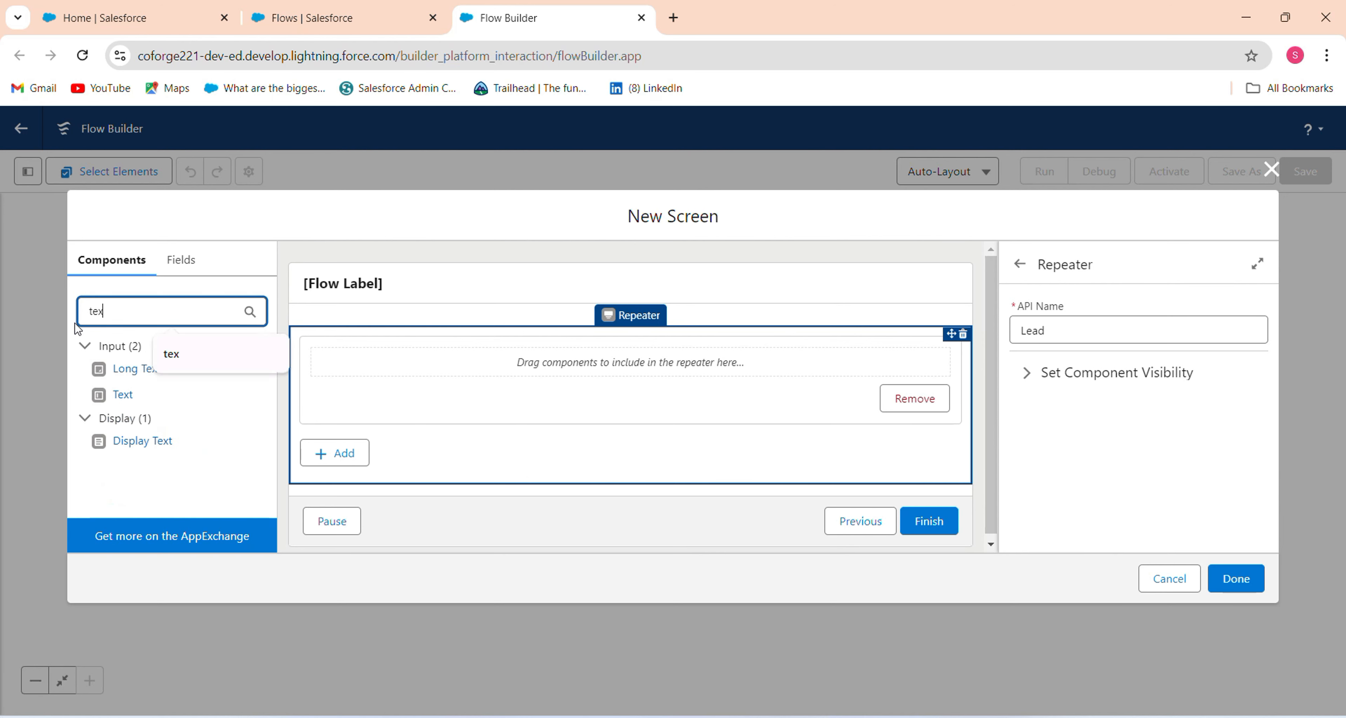
{"action": "type", "text": "t"}
{"action": "left_click_drag", "start_coordinate": [135, 444], "coordinate": [476, 363]}
{"action": "left_click", "coordinate": [1126, 330]}
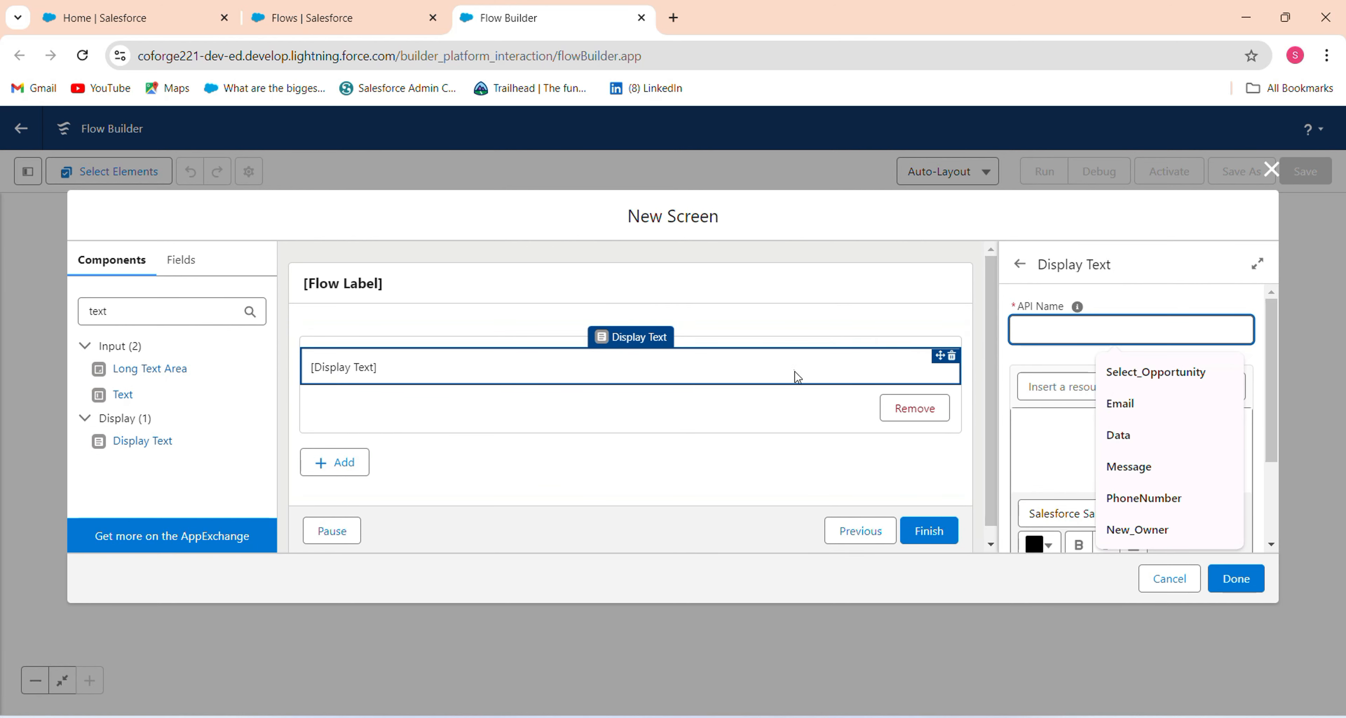
{"action": "left_click", "coordinate": [952, 357]}
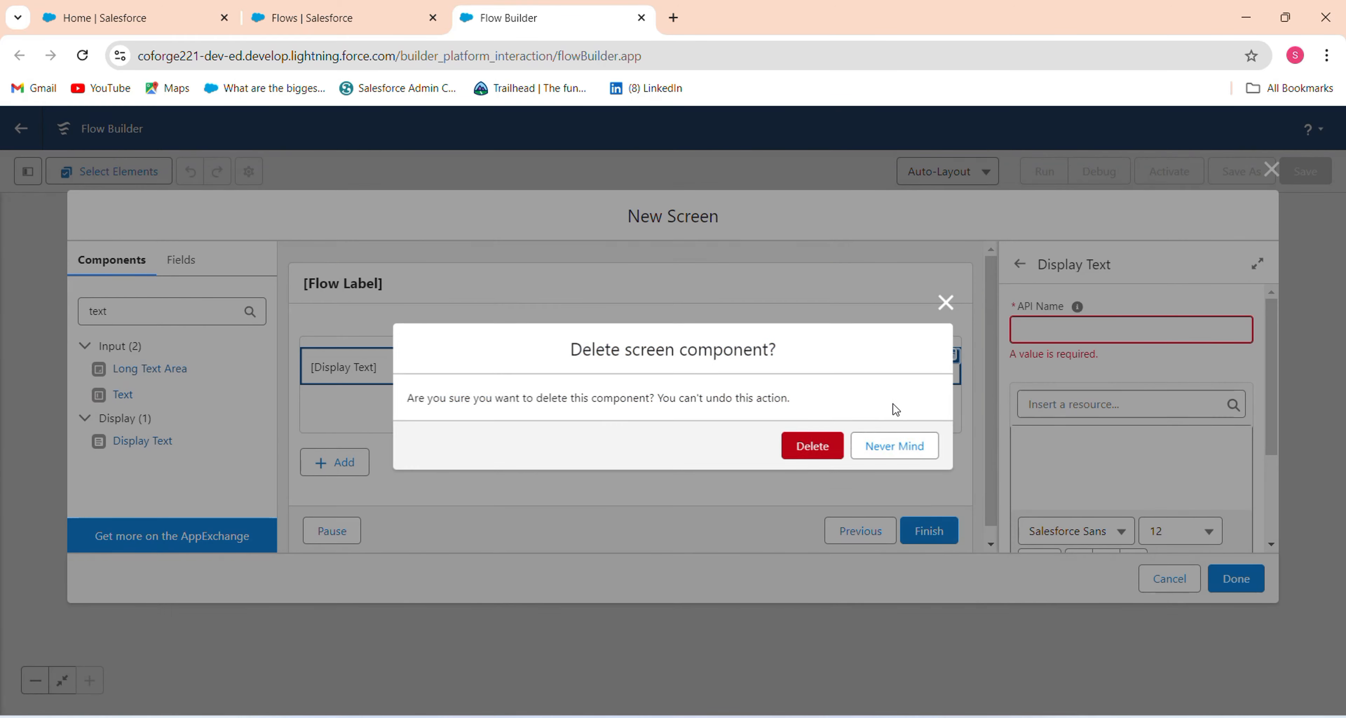
{"action": "left_click", "coordinate": [813, 446]}
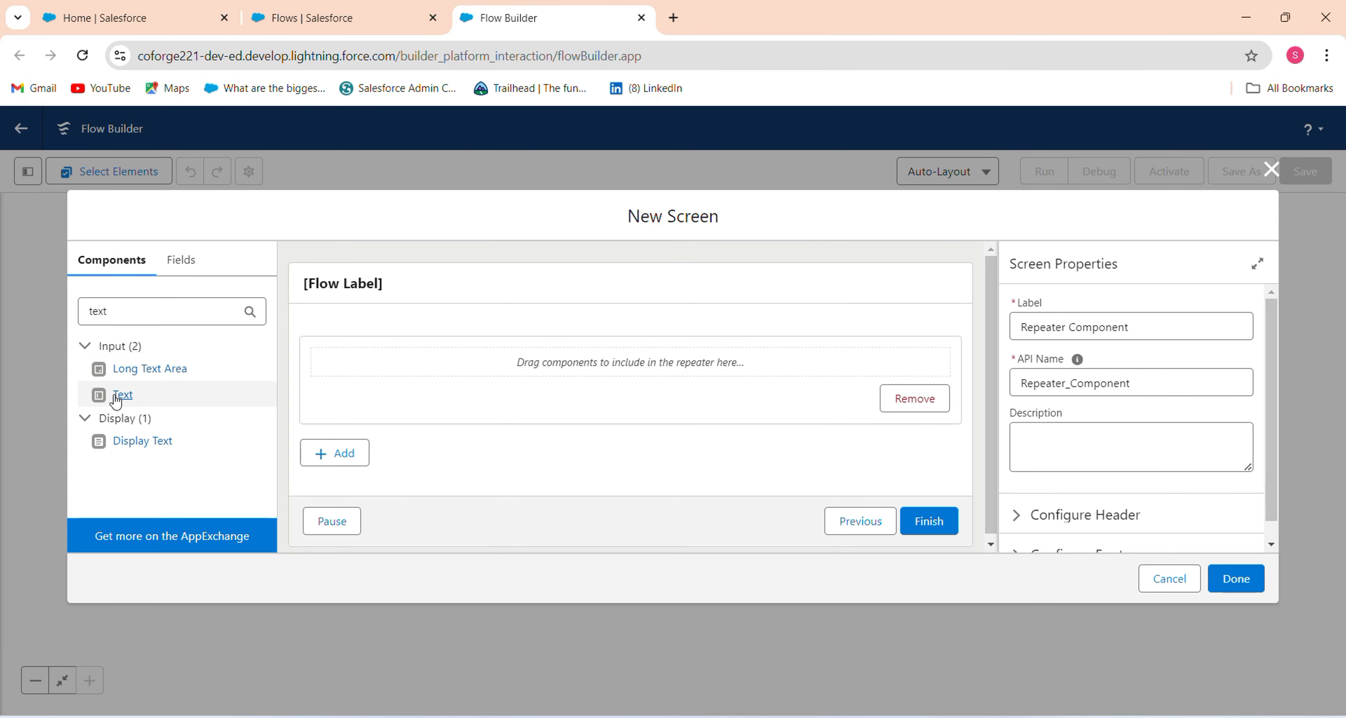
Put a required 'Last Name' Text input in the repeater, with another Text input below it.
{"action": "left_click_drag", "start_coordinate": [115, 396], "coordinate": [418, 365]}
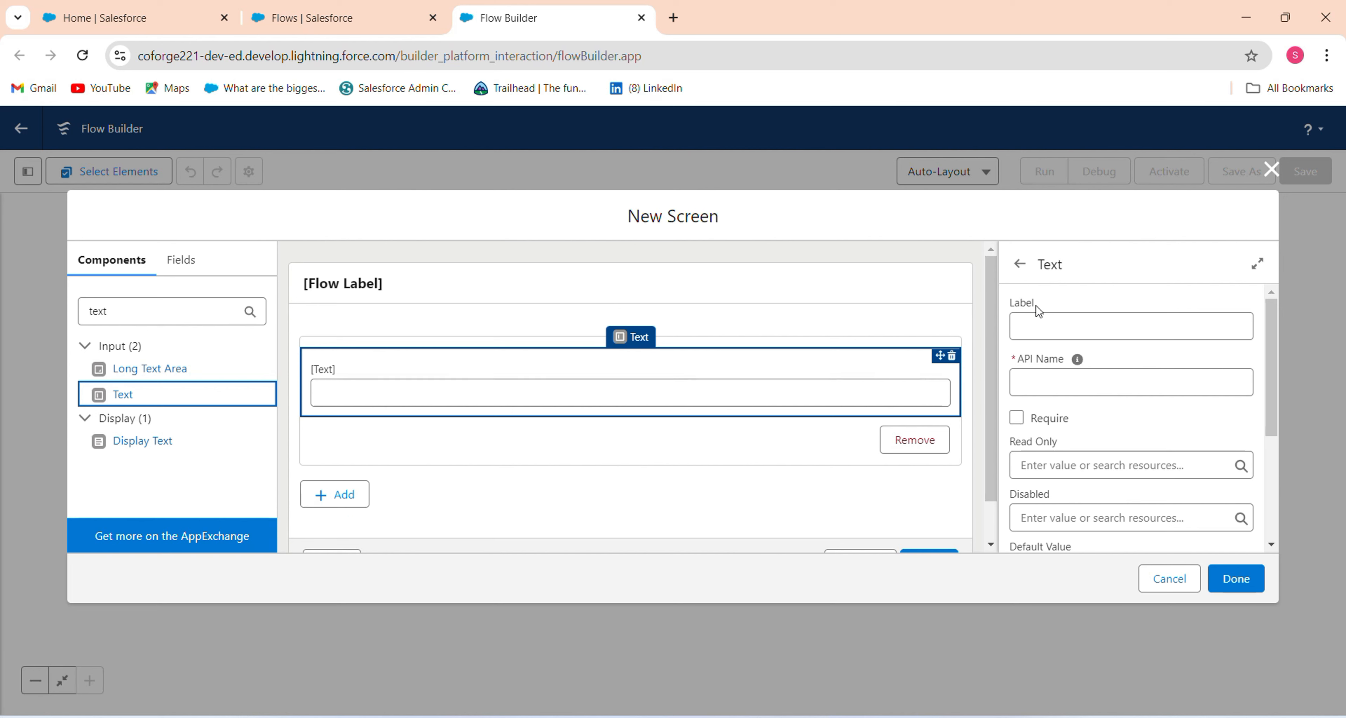
{"action": "left_click", "coordinate": [1044, 318]}
{"action": "type", "text": "L"}
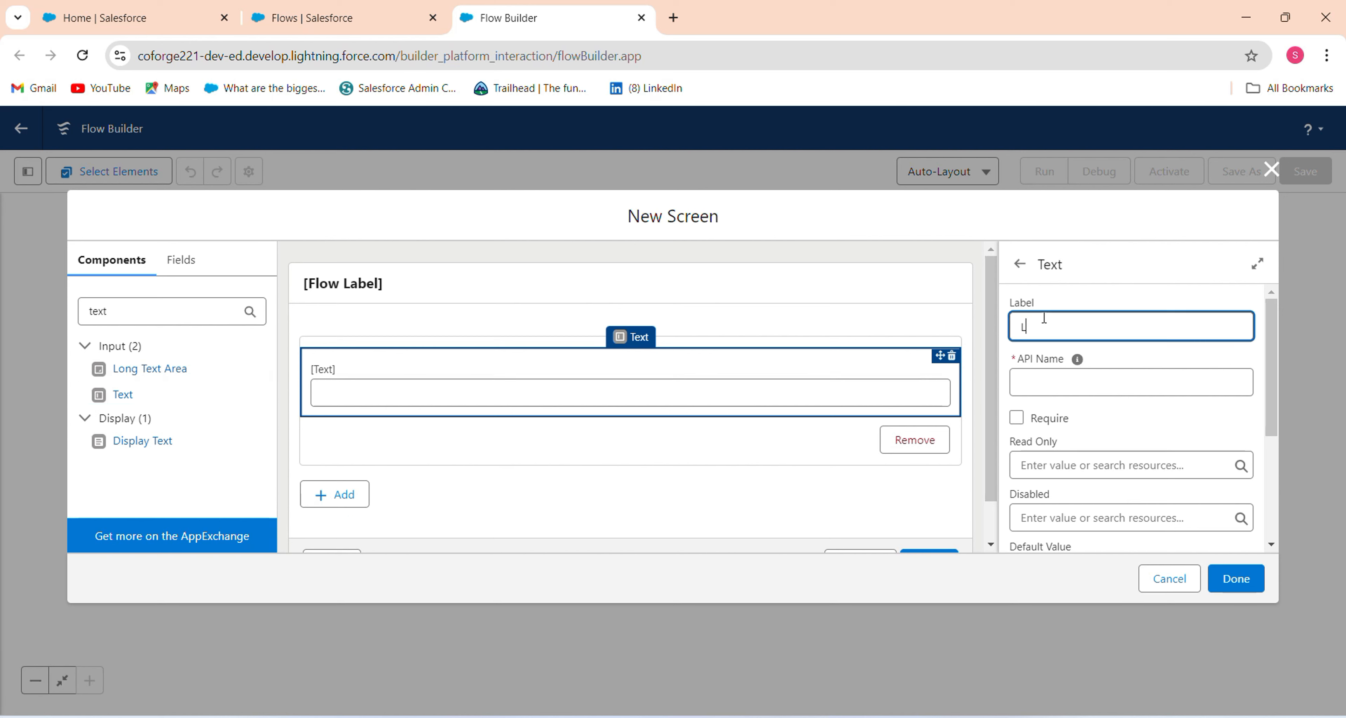
{"action": "type", "text": "ast Name"}
{"action": "left_click", "coordinate": [1016, 418]}
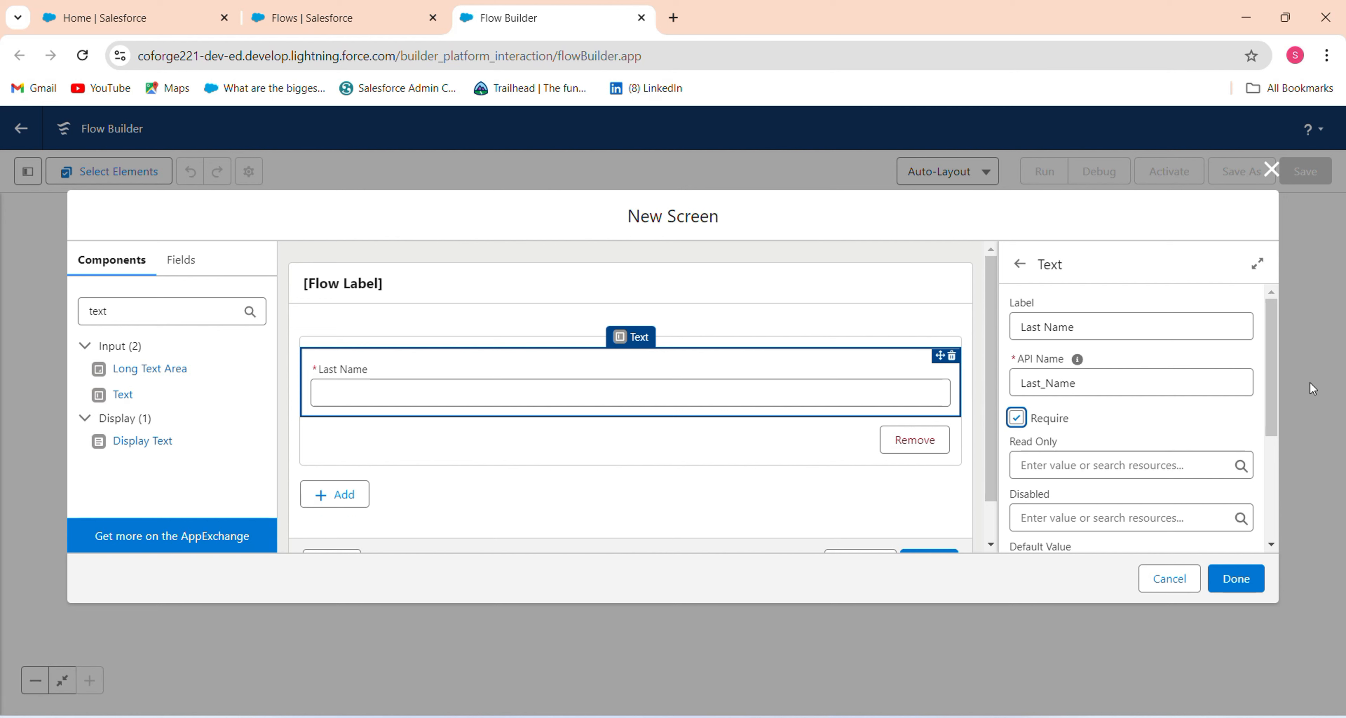
{"action": "left_click_drag", "start_coordinate": [1270, 405], "coordinate": [1275, 452]}
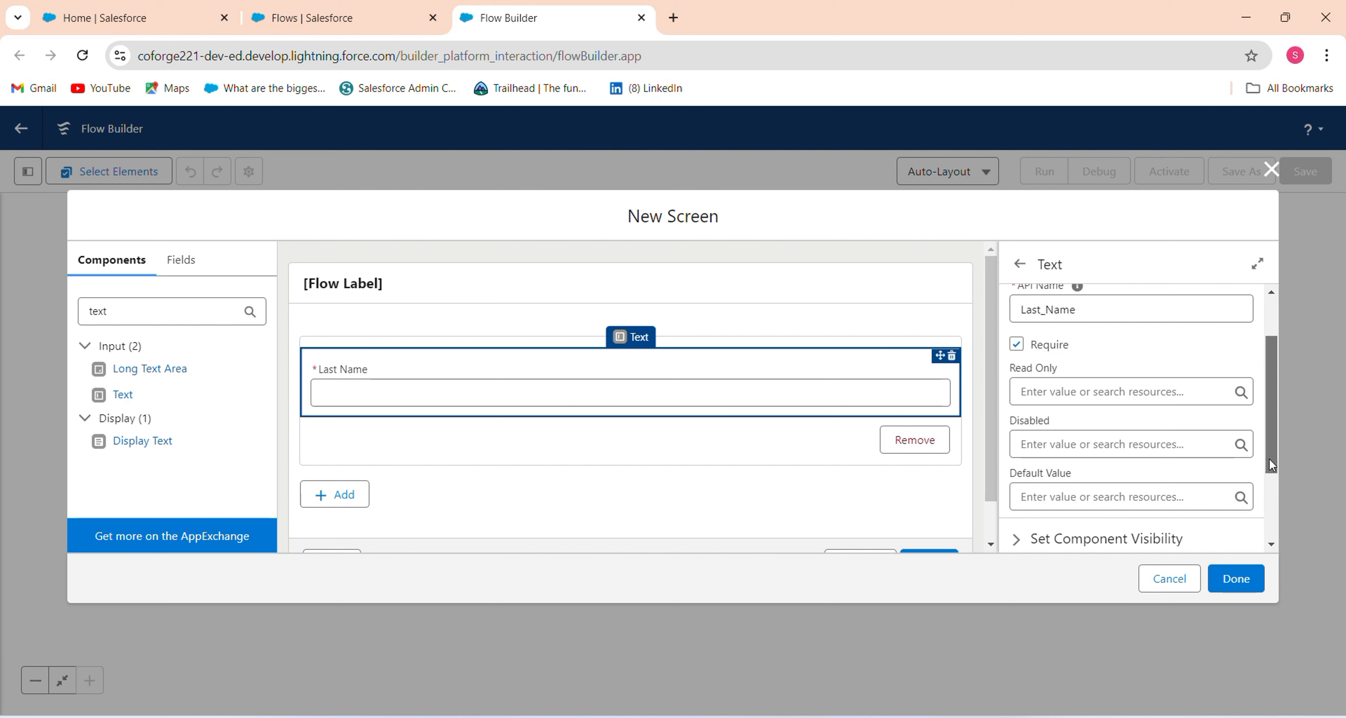
{"action": "left_click_drag", "start_coordinate": [1269, 457], "coordinate": [1284, 387]}
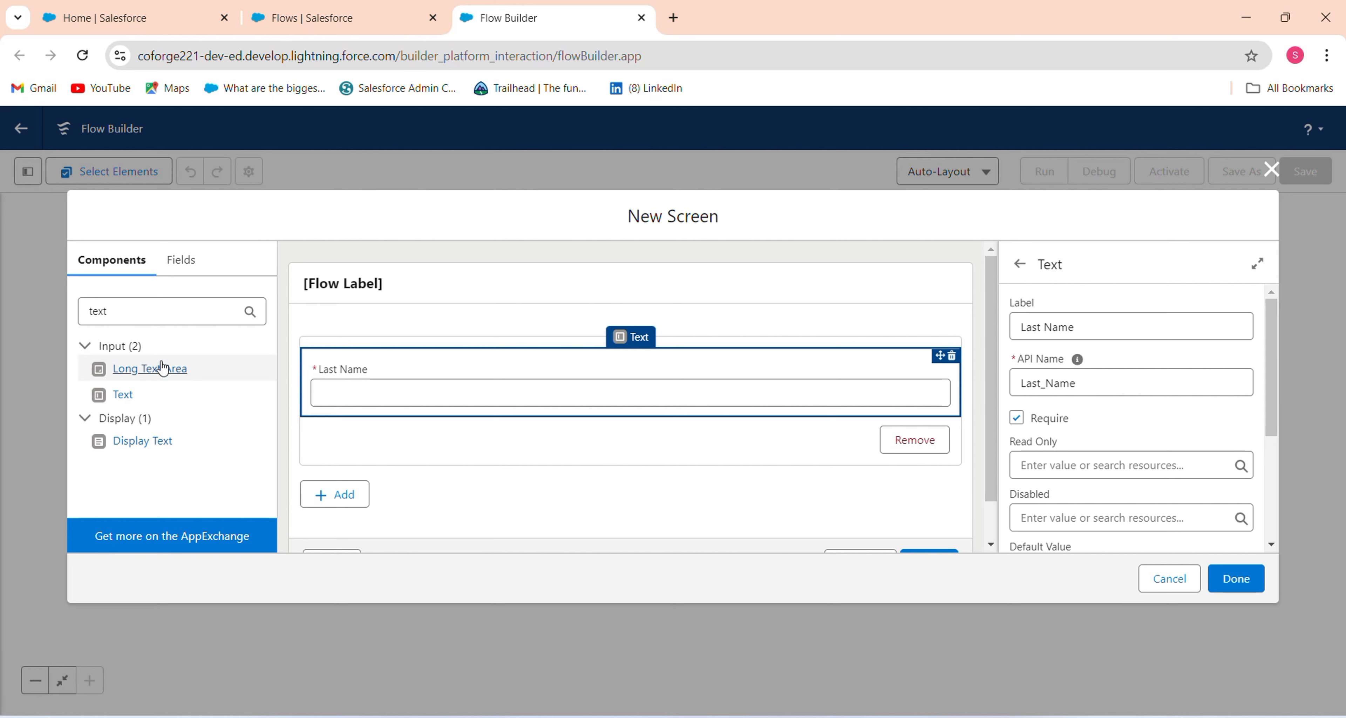
{"action": "left_click", "coordinate": [130, 310]}
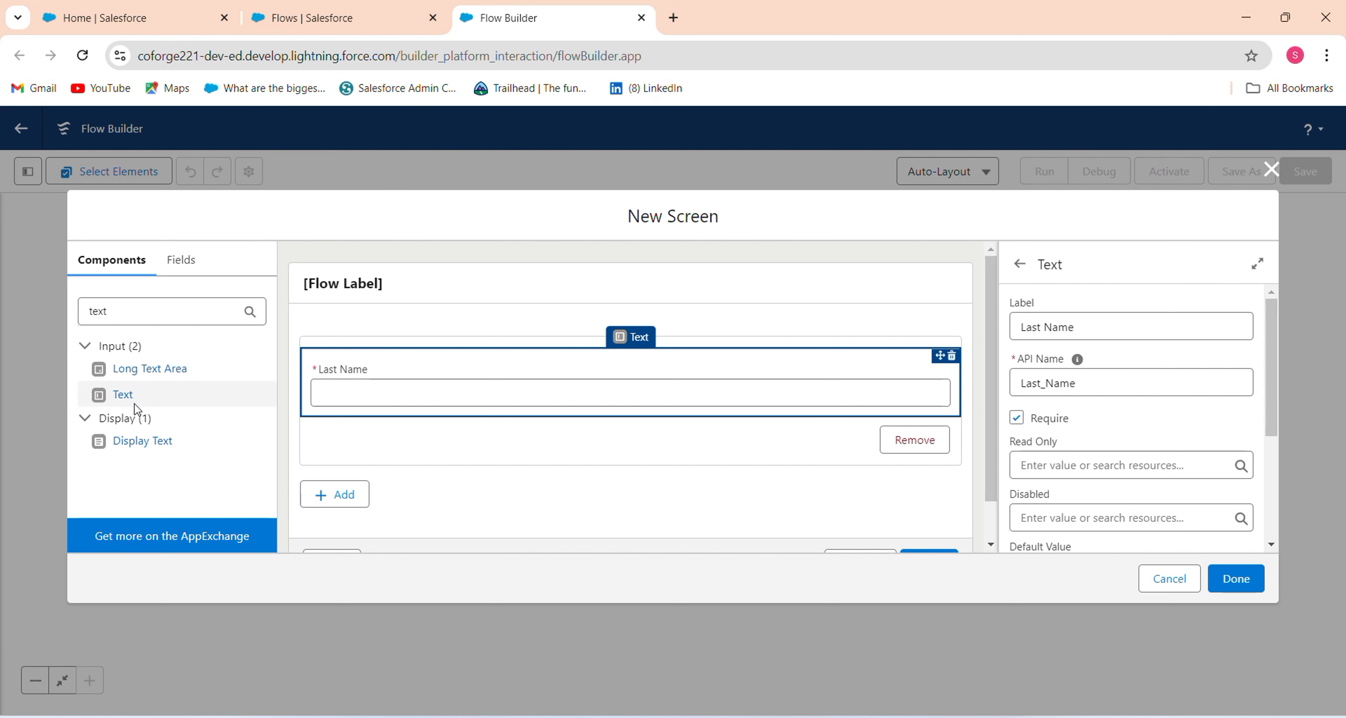
{"action": "left_click_drag", "start_coordinate": [131, 401], "coordinate": [402, 413]}
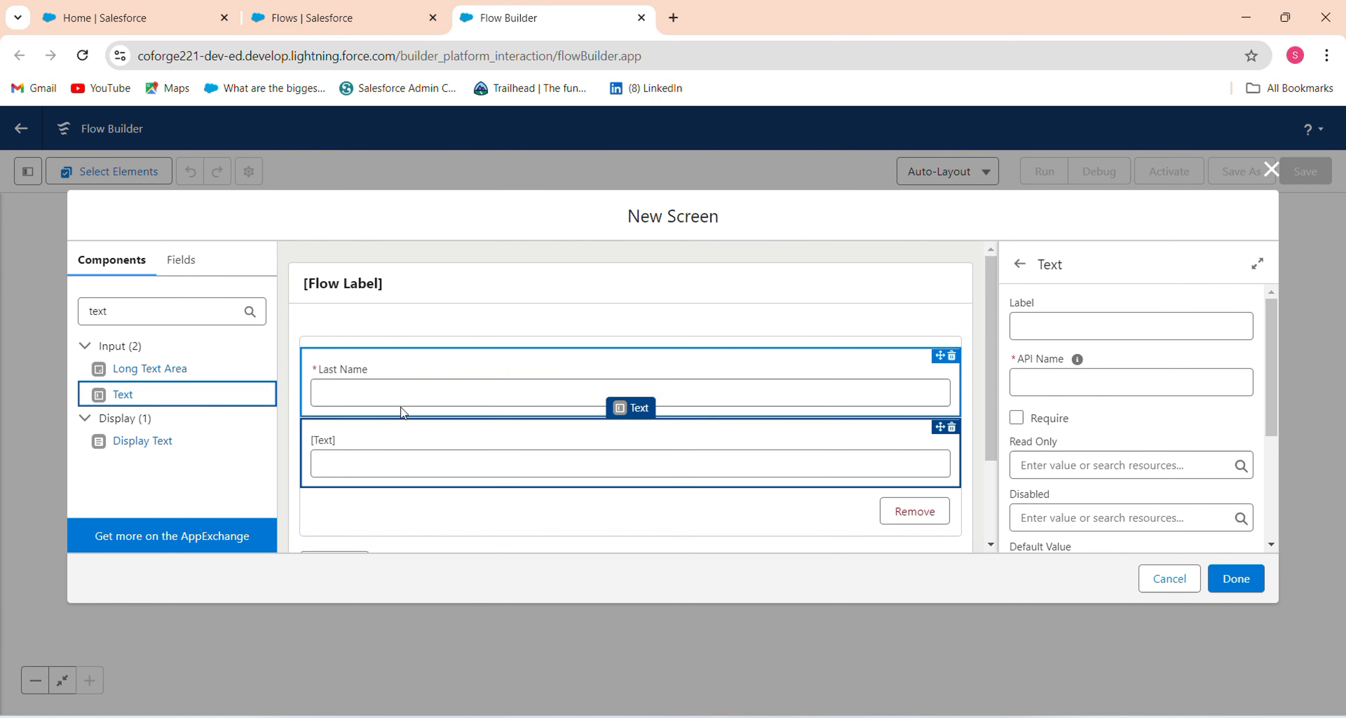
Label the second text input 'Company' and make it required.
{"action": "left_click", "coordinate": [1108, 330]}
{"action": "type", "text": "Com"}
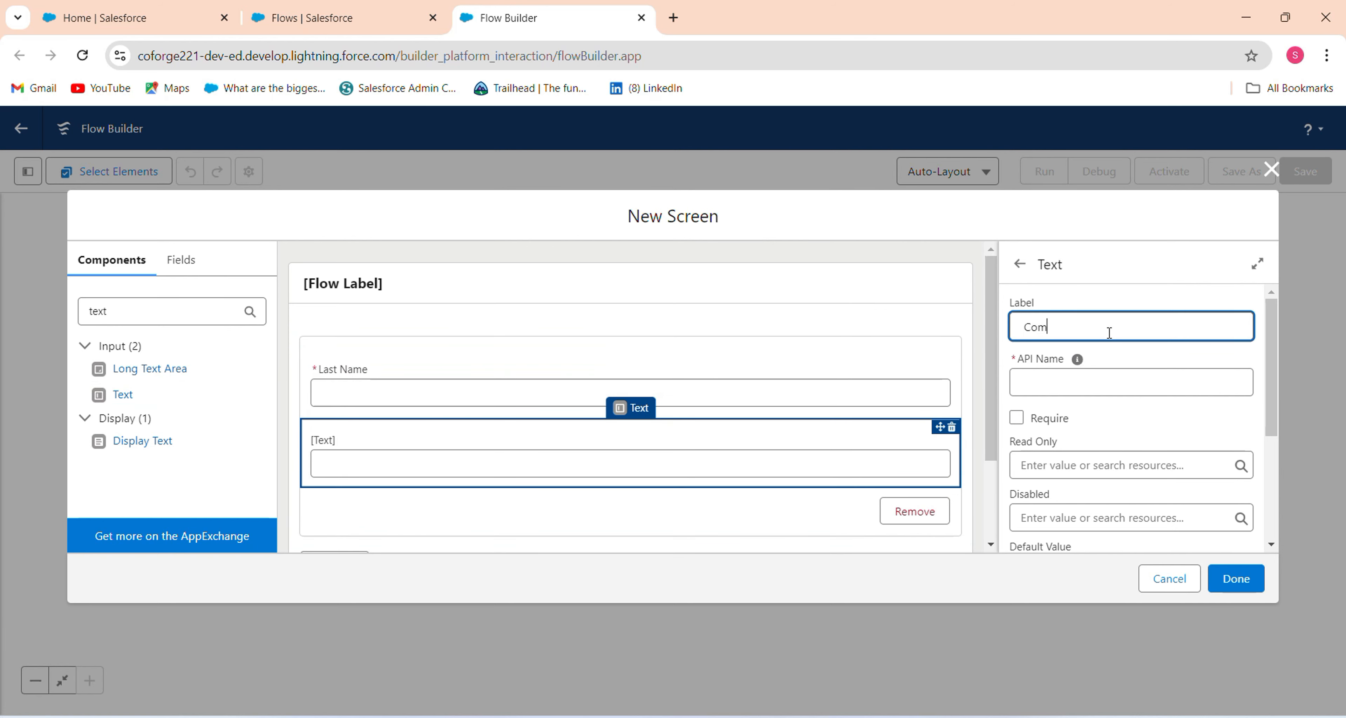
{"action": "type", "text": "pany"}
{"action": "left_click", "coordinate": [1016, 417]}
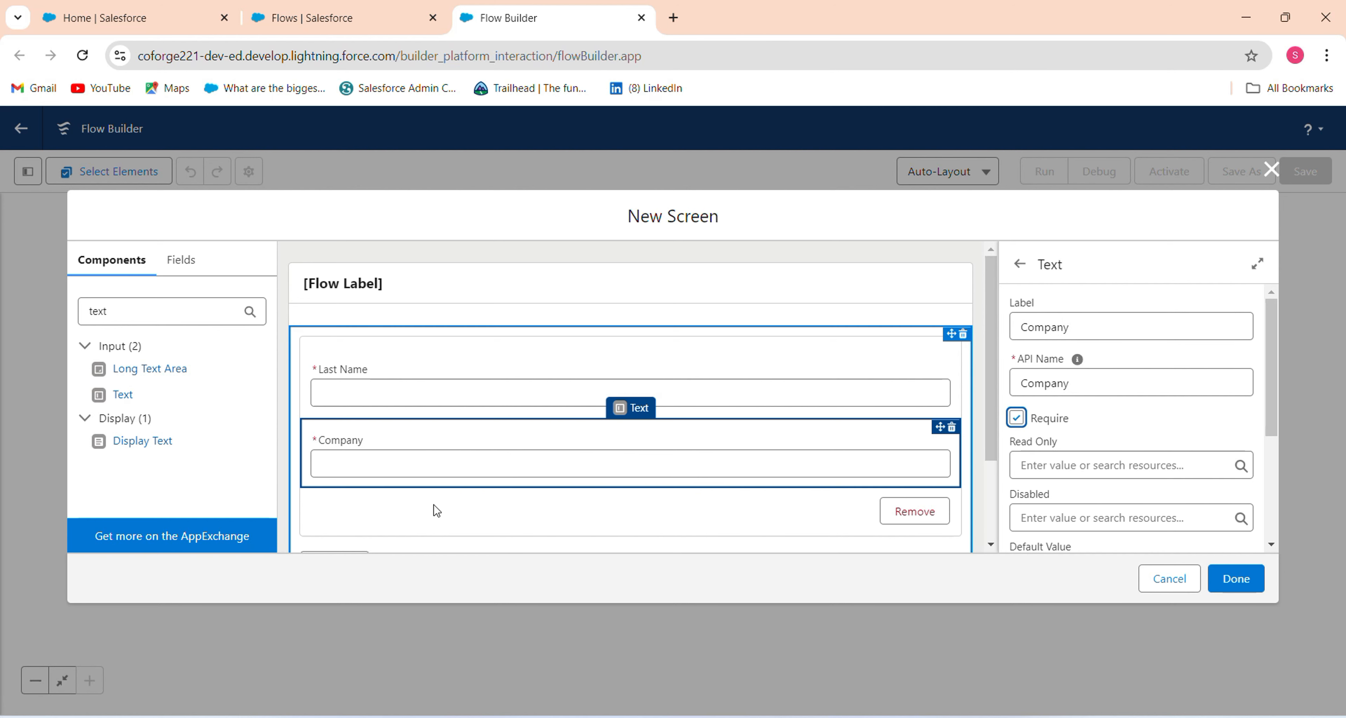
Add a required Number input labelled Phone below Company.
{"action": "left_click", "coordinate": [162, 310]}
{"action": "left_click_drag", "start_coordinate": [162, 310], "coordinate": [1, 326]}
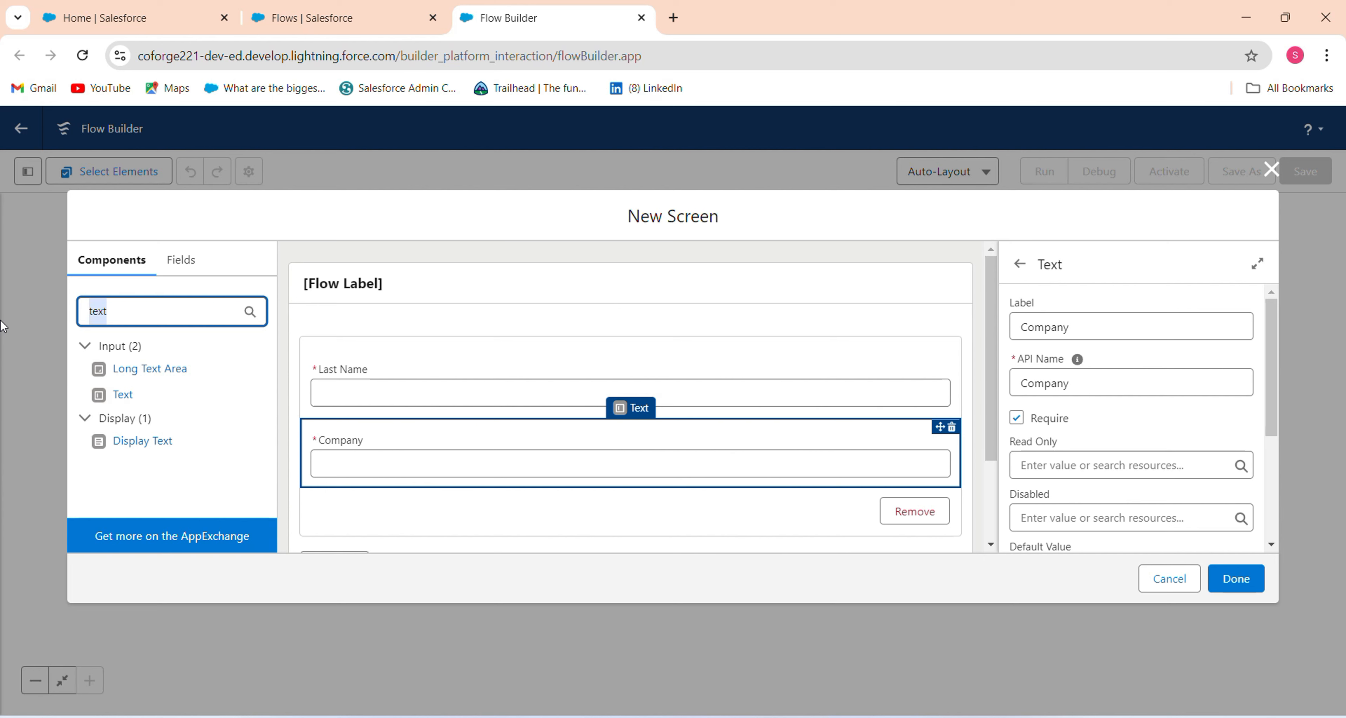
{"action": "type", "text": "num"}
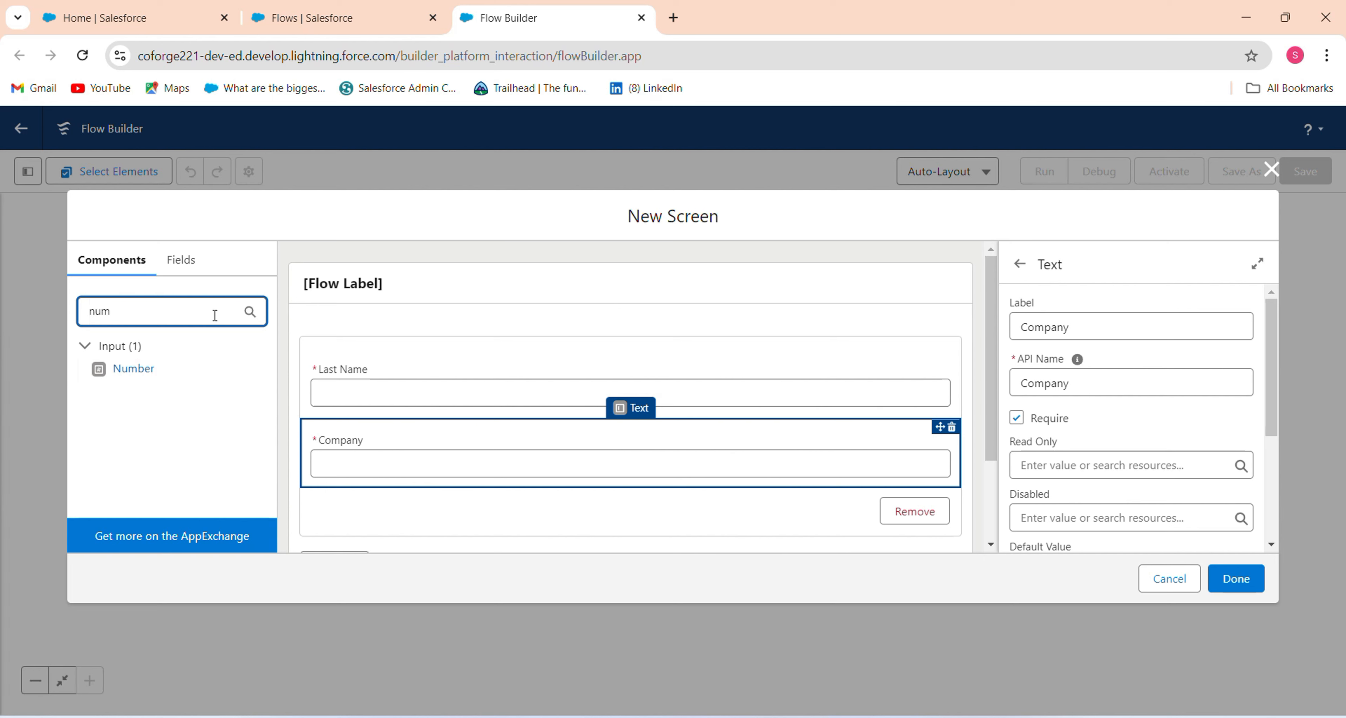
{"action": "left_click_drag", "start_coordinate": [157, 376], "coordinate": [470, 493]}
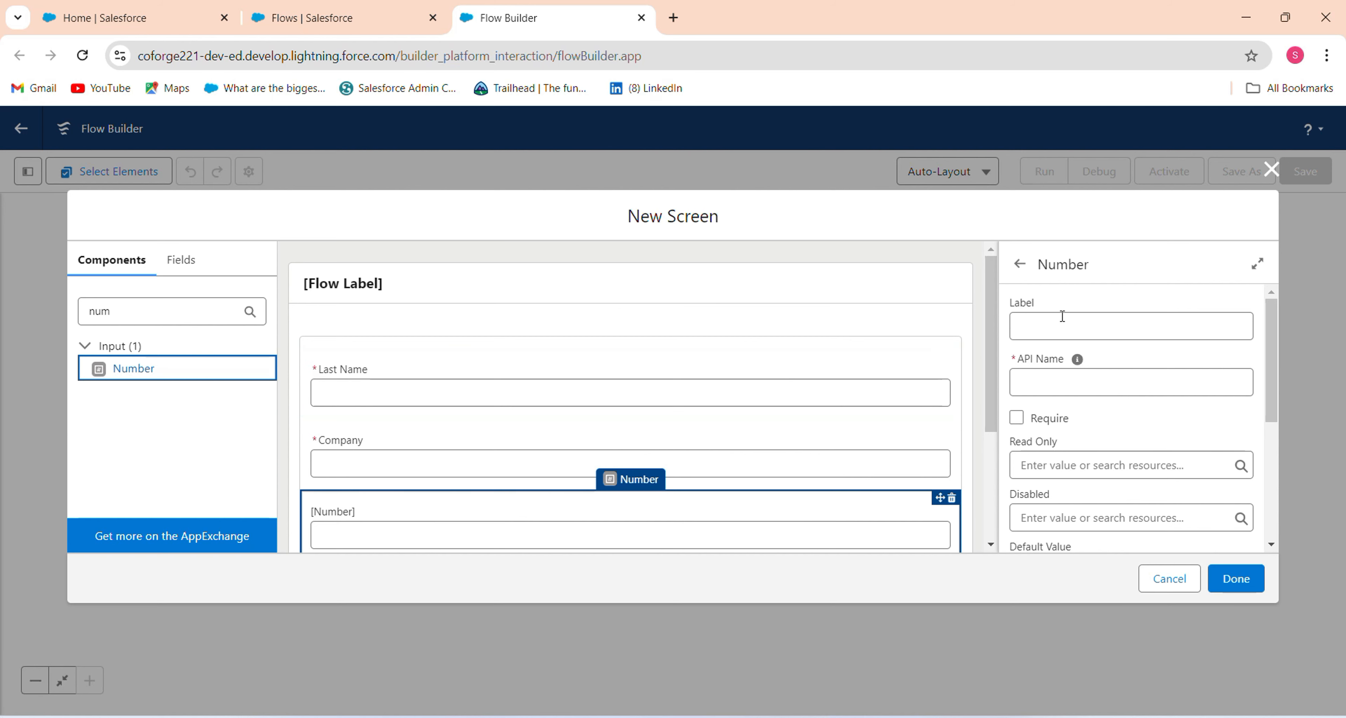
{"action": "left_click", "coordinate": [1057, 331]}
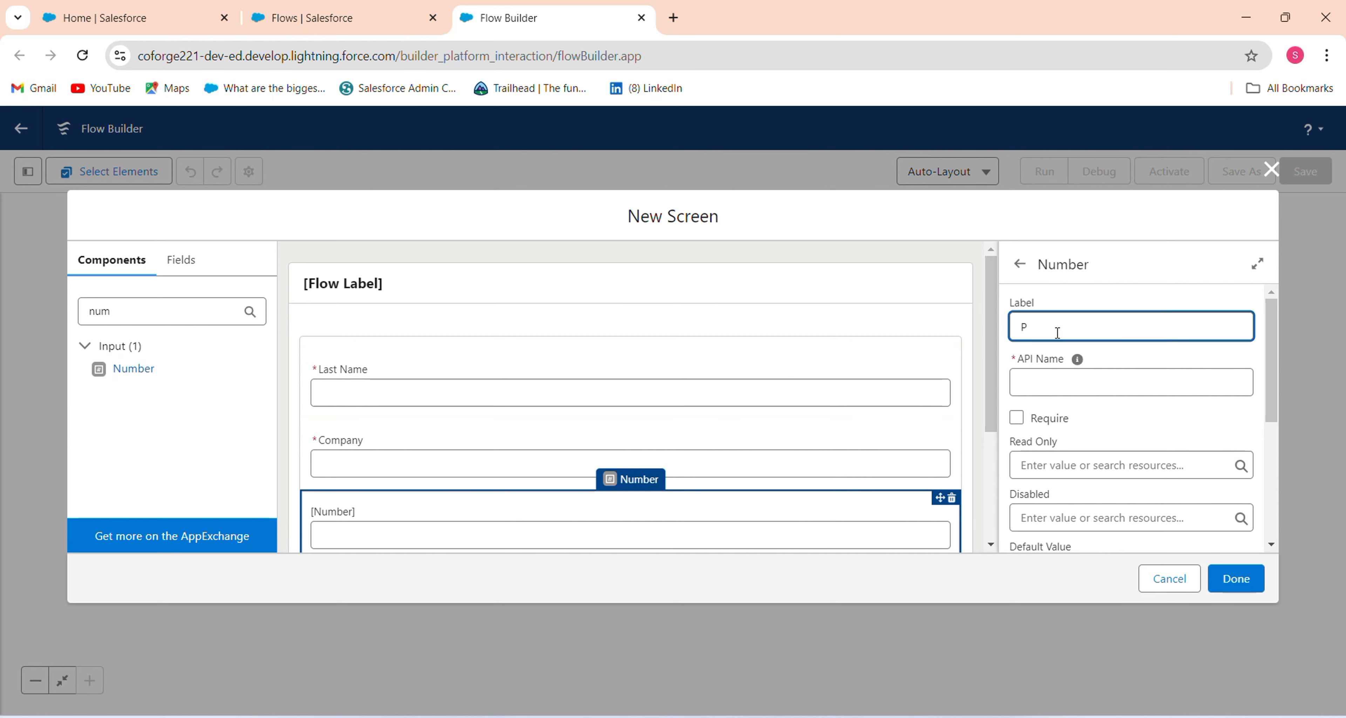
{"action": "key", "text": "Tab"}
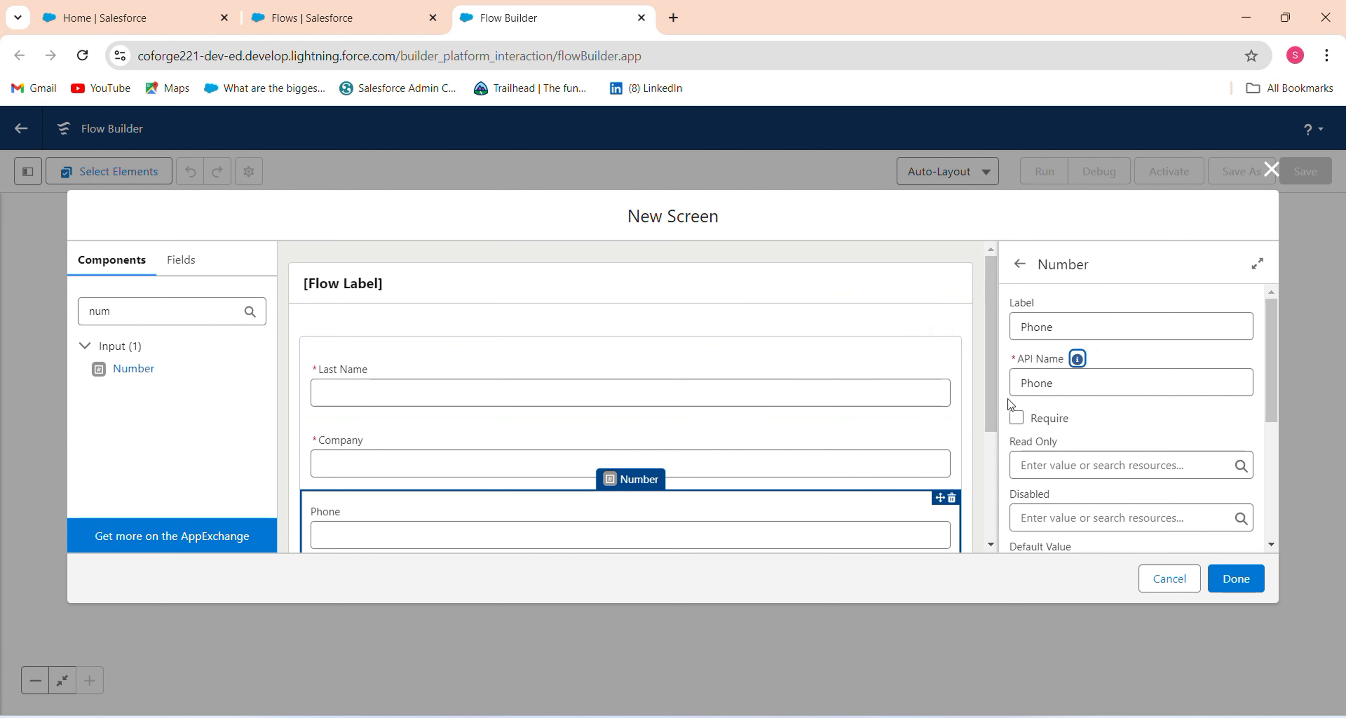
{"action": "left_click", "coordinate": [1017, 417]}
Add an Email input with API name Email and Required set to {!$GlobalConstant.True}.
{"action": "left_click", "coordinate": [177, 311]}
{"action": "key", "text": "ctrl+a"}
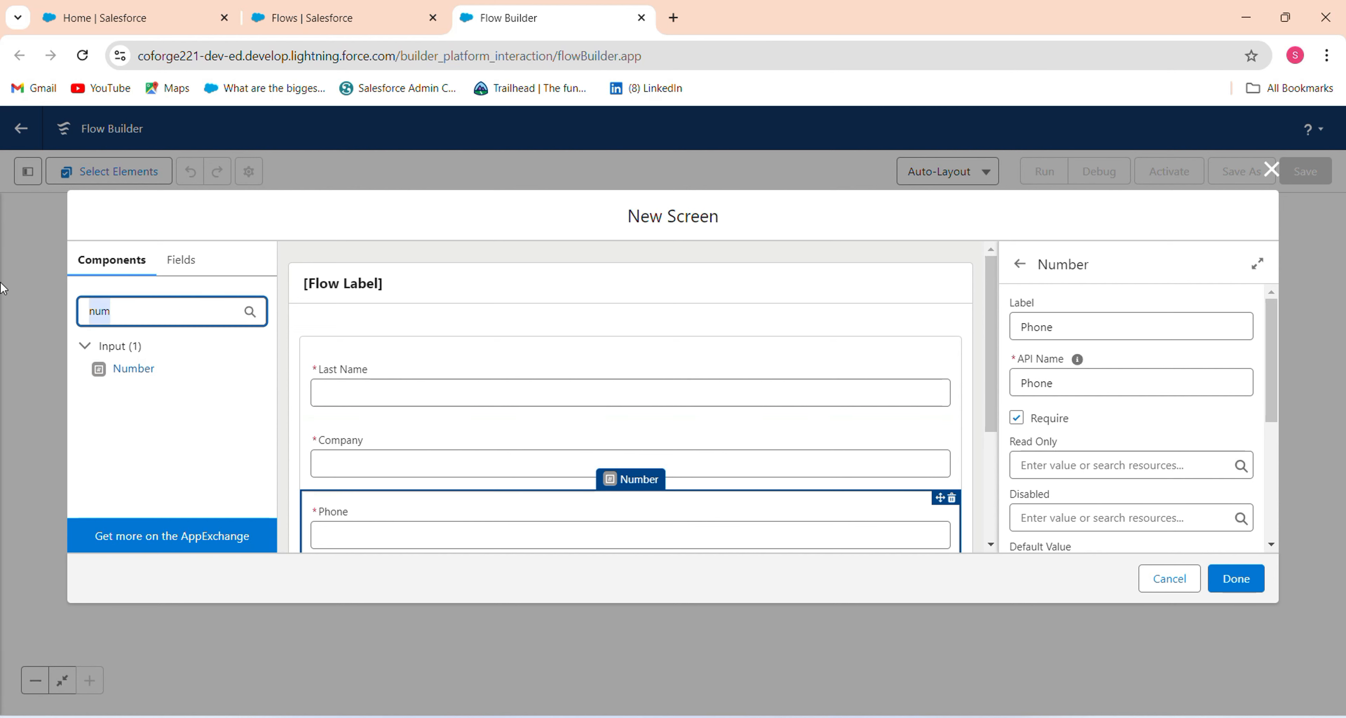
{"action": "type", "text": "Email"}
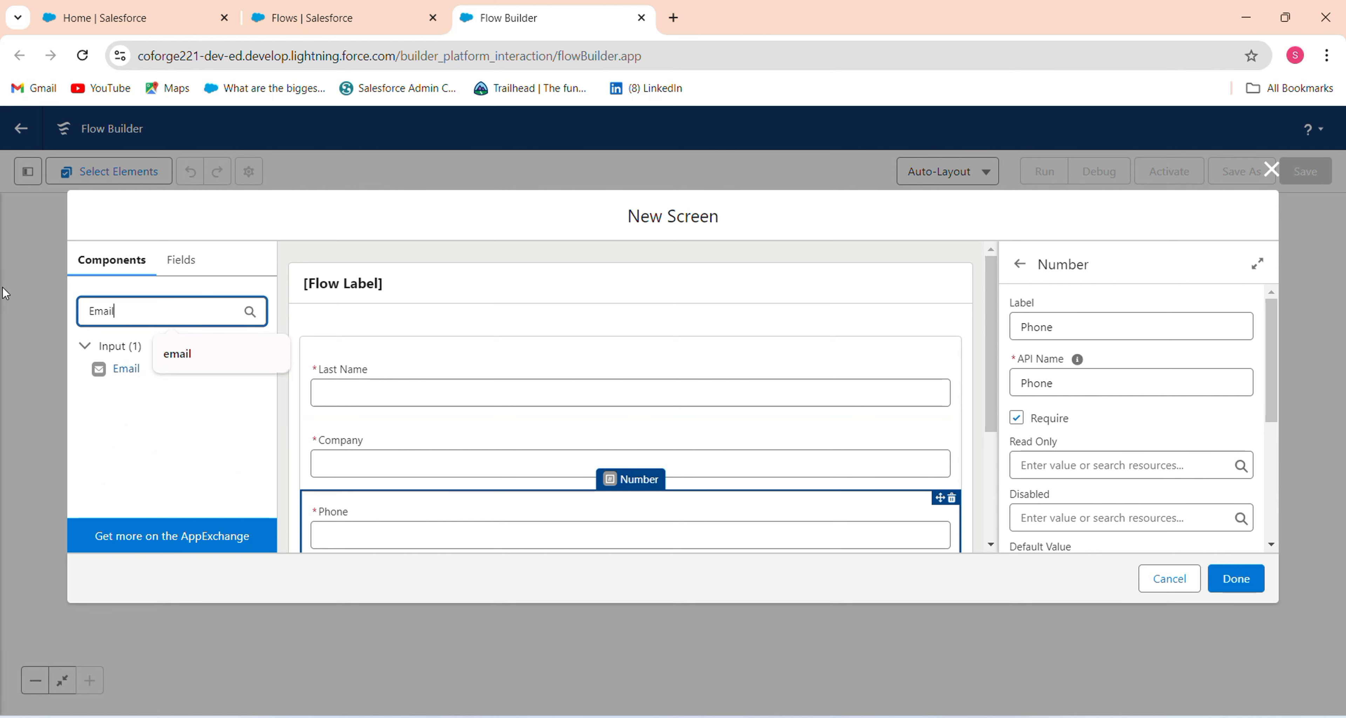
{"action": "left_click_drag", "start_coordinate": [123, 376], "coordinate": [455, 365]}
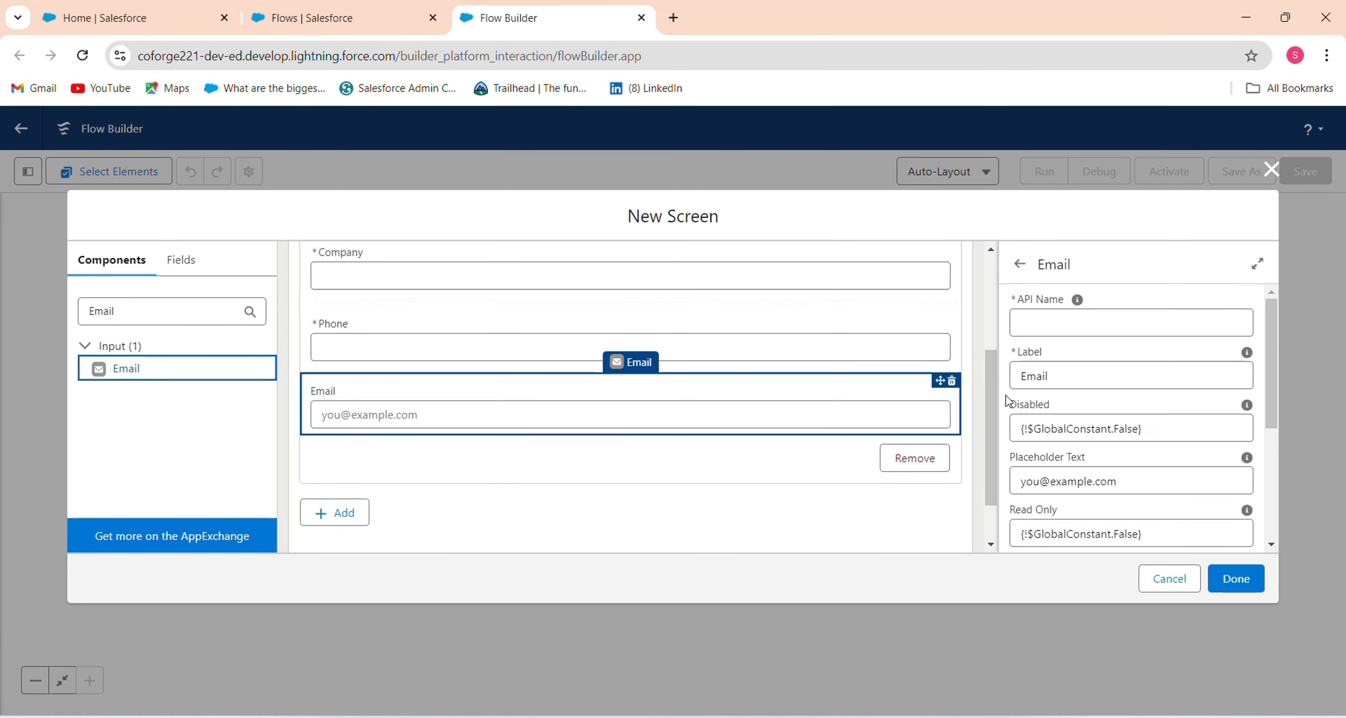
{"action": "left_click", "coordinate": [1057, 321]}
{"action": "type", "text": "Em"}
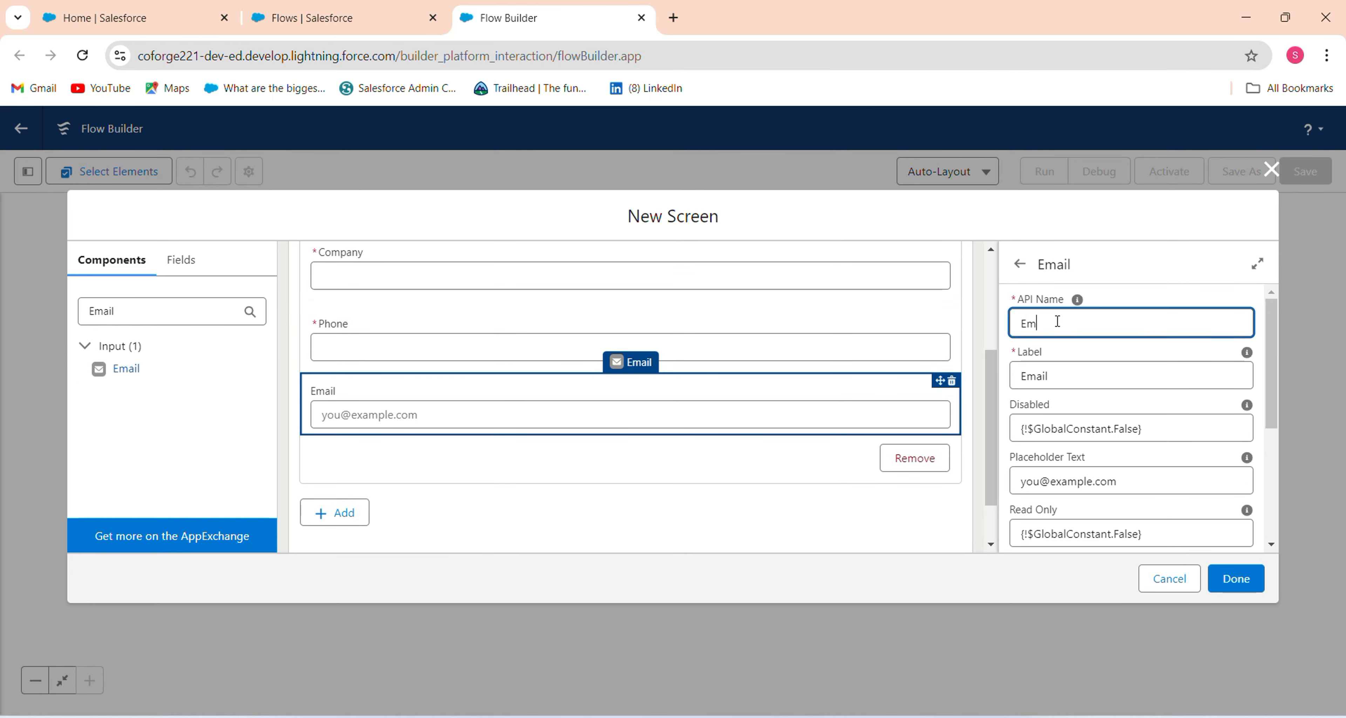
{"action": "type", "text": "ail"}
{"action": "left_click_drag", "start_coordinate": [1272, 401], "coordinate": [1262, 495]}
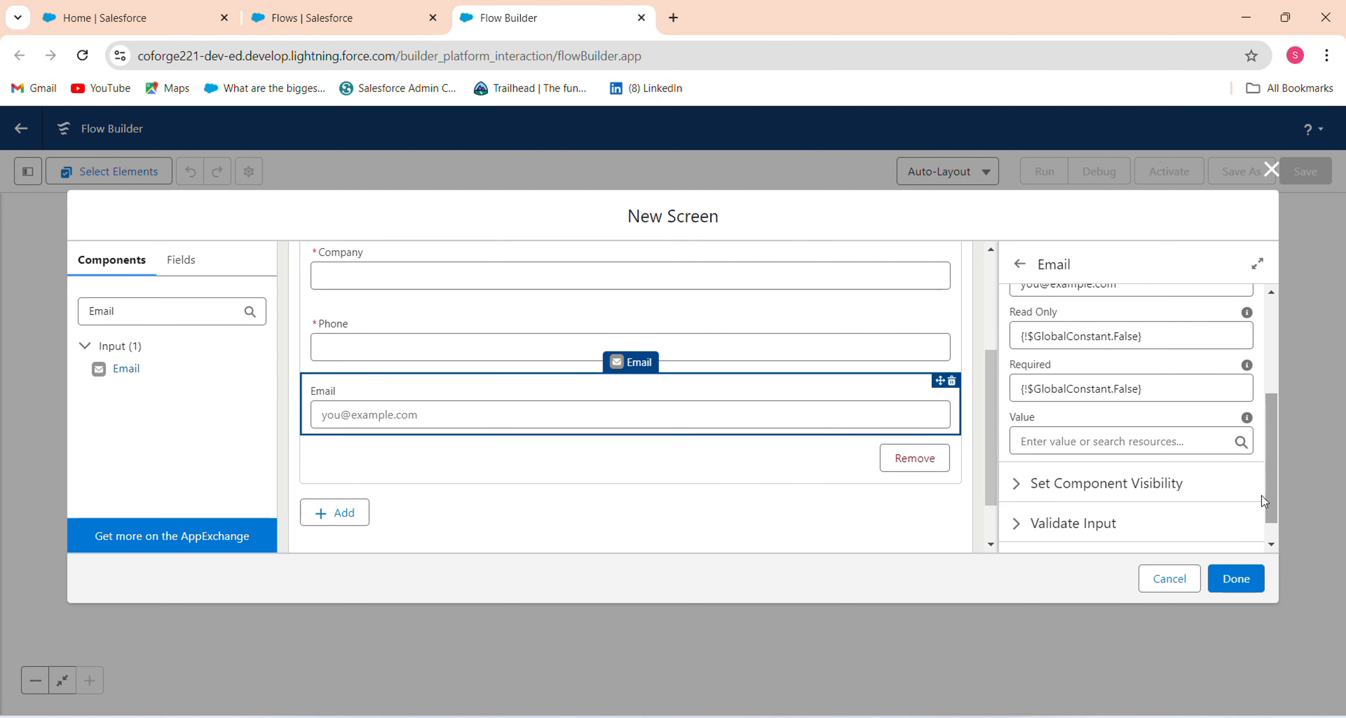
{"action": "triple_click", "coordinate": [1171, 388]}
{"action": "key", "text": "BackSpace"}
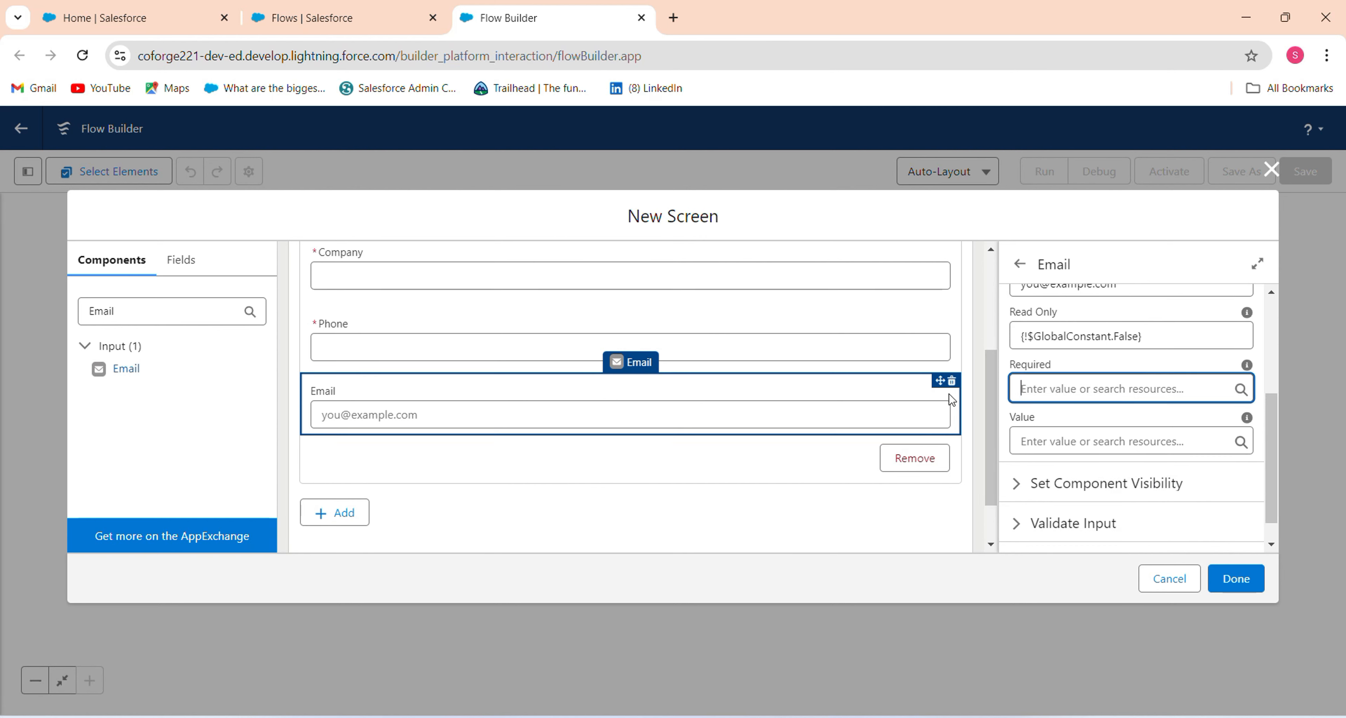
{"action": "left_click", "coordinate": [1077, 527]}
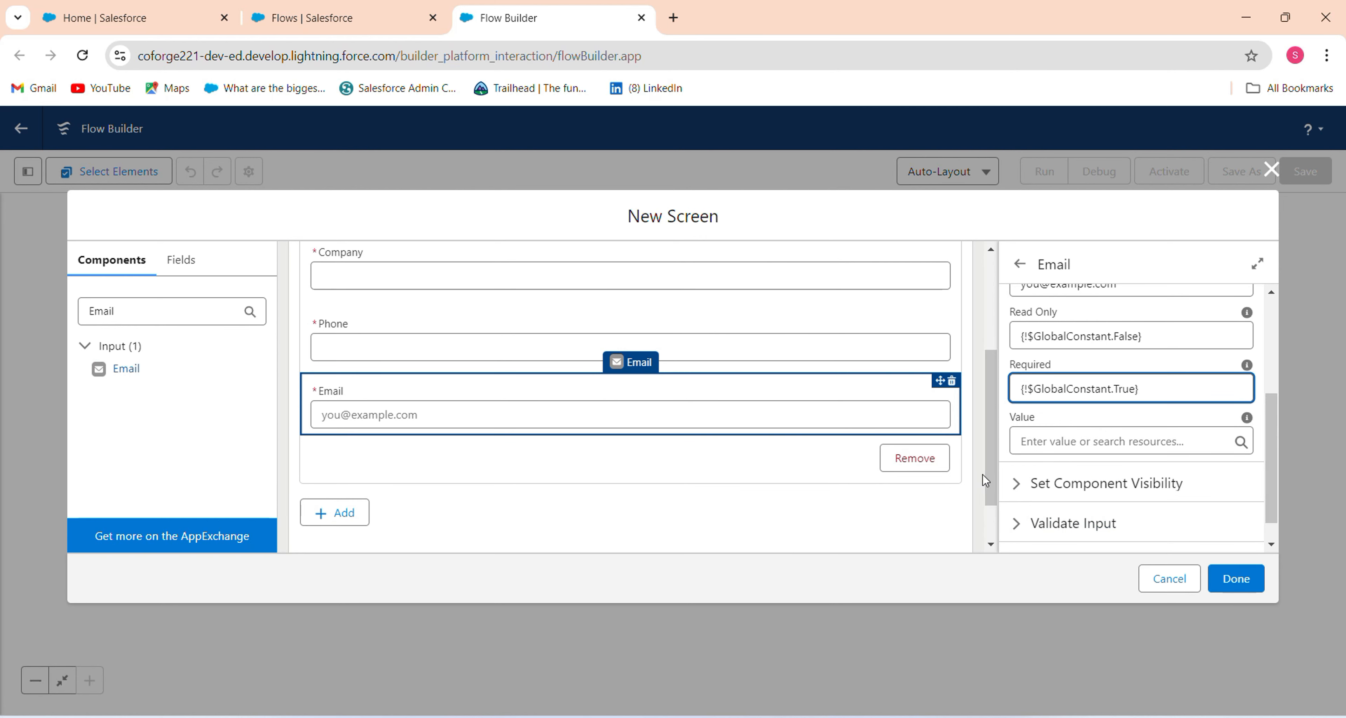
{"action": "left_click_drag", "start_coordinate": [982, 474], "coordinate": [1001, 352]}
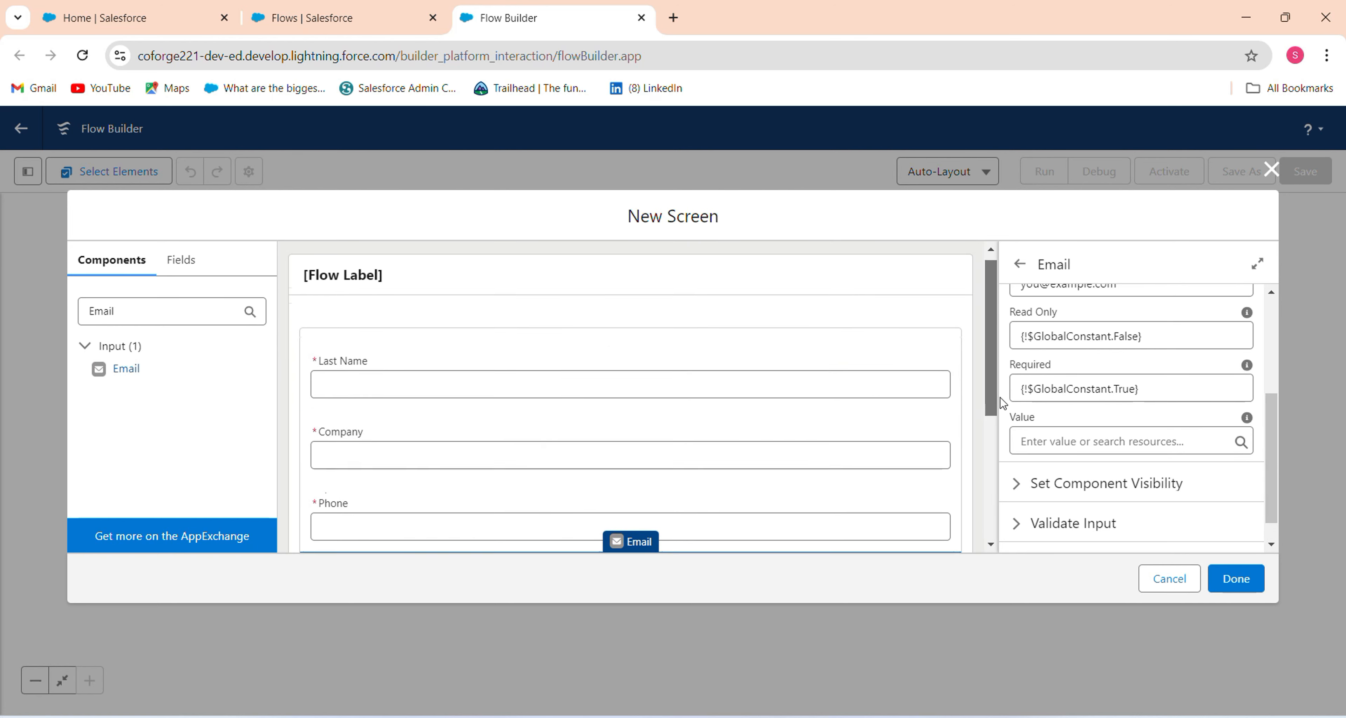
{"action": "left_click_drag", "start_coordinate": [1000, 401], "coordinate": [990, 504]}
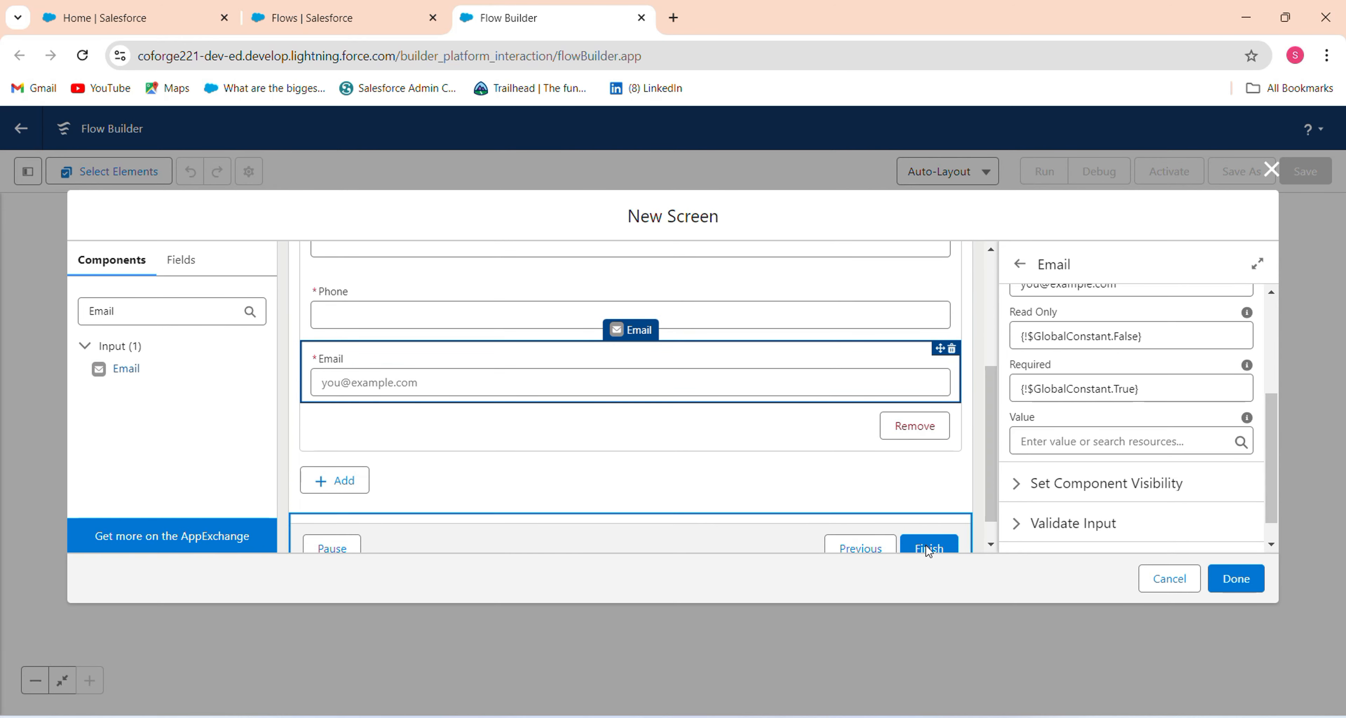
{"action": "scroll", "coordinate": [805, 517], "scroll_direction": "down", "scroll_amount": 1}
Set the footer to Hide Previous and Hide Pause with a custom 'Save' finish label, then finish the screen.
{"action": "left_click", "coordinate": [793, 531]}
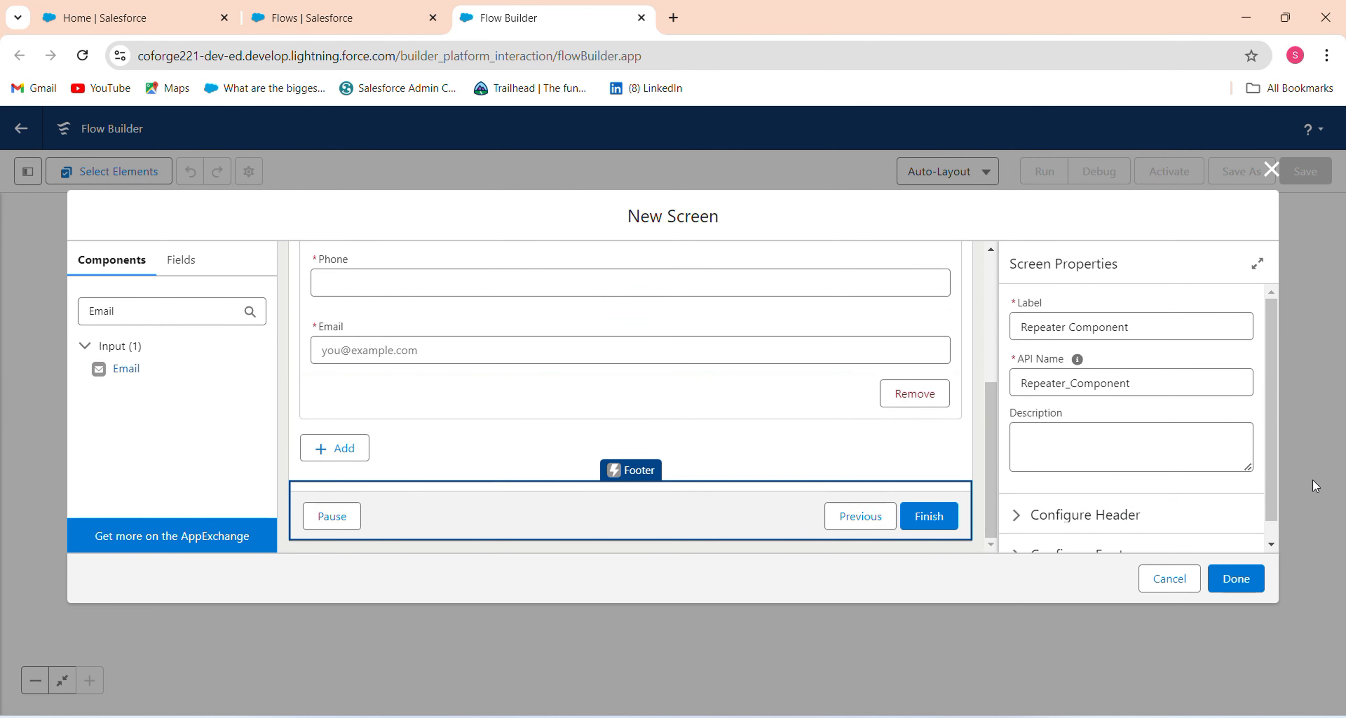
{"action": "scroll", "coordinate": [1209, 545], "scroll_direction": "down", "scroll_amount": 1}
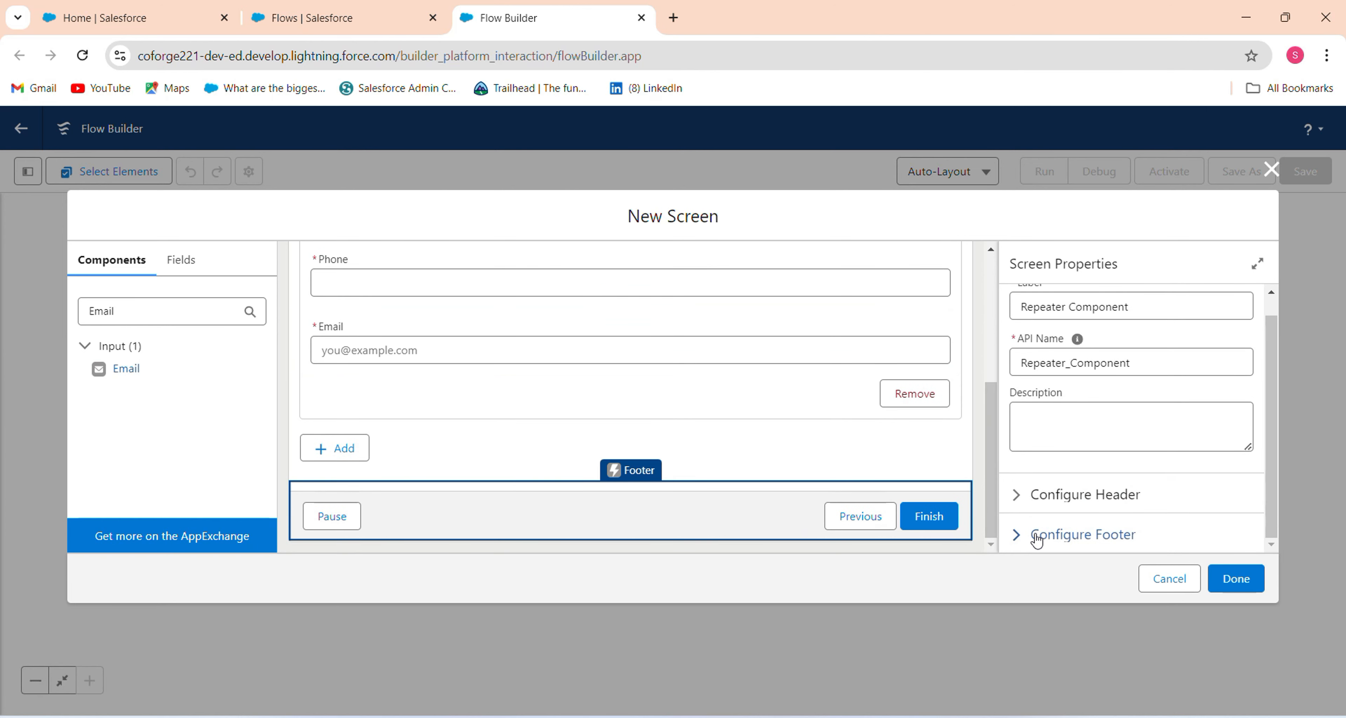
{"action": "left_click", "coordinate": [1023, 536]}
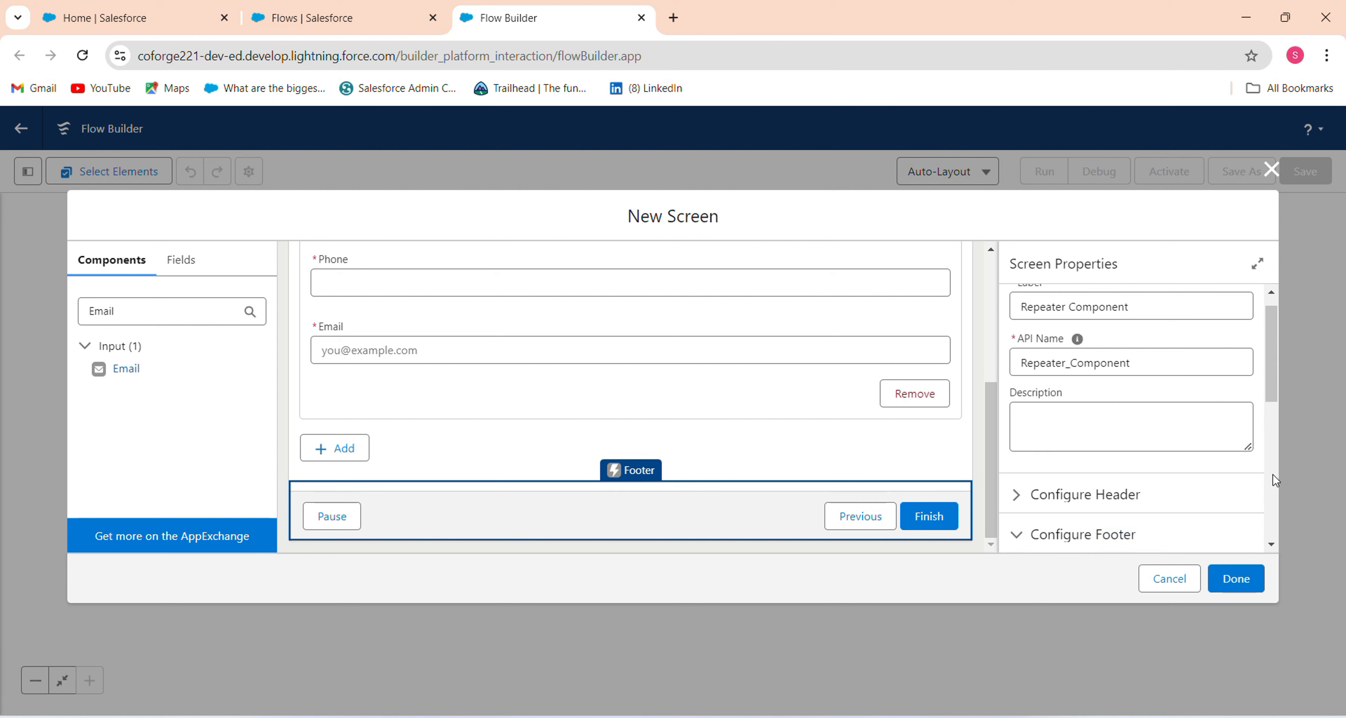
{"action": "scroll", "coordinate": [1268, 470], "scroll_direction": "down", "scroll_amount": 5}
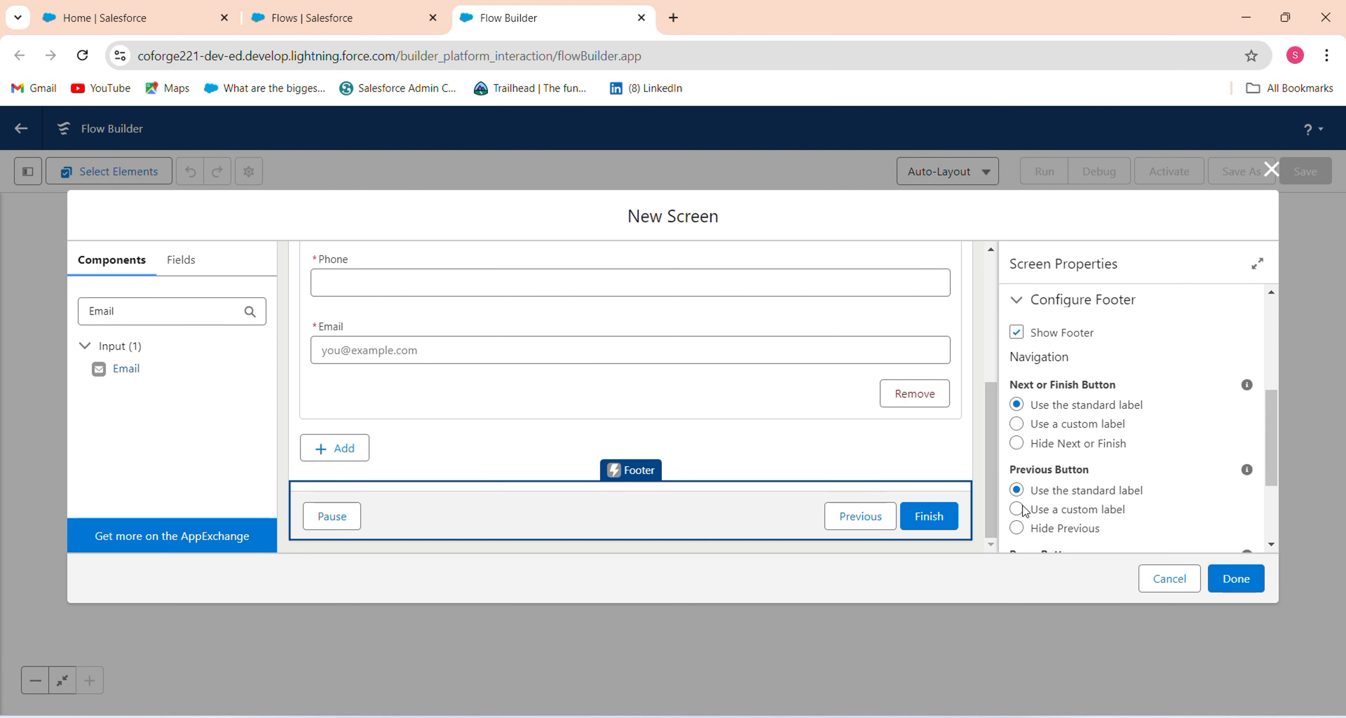
{"action": "left_click", "coordinate": [1043, 529]}
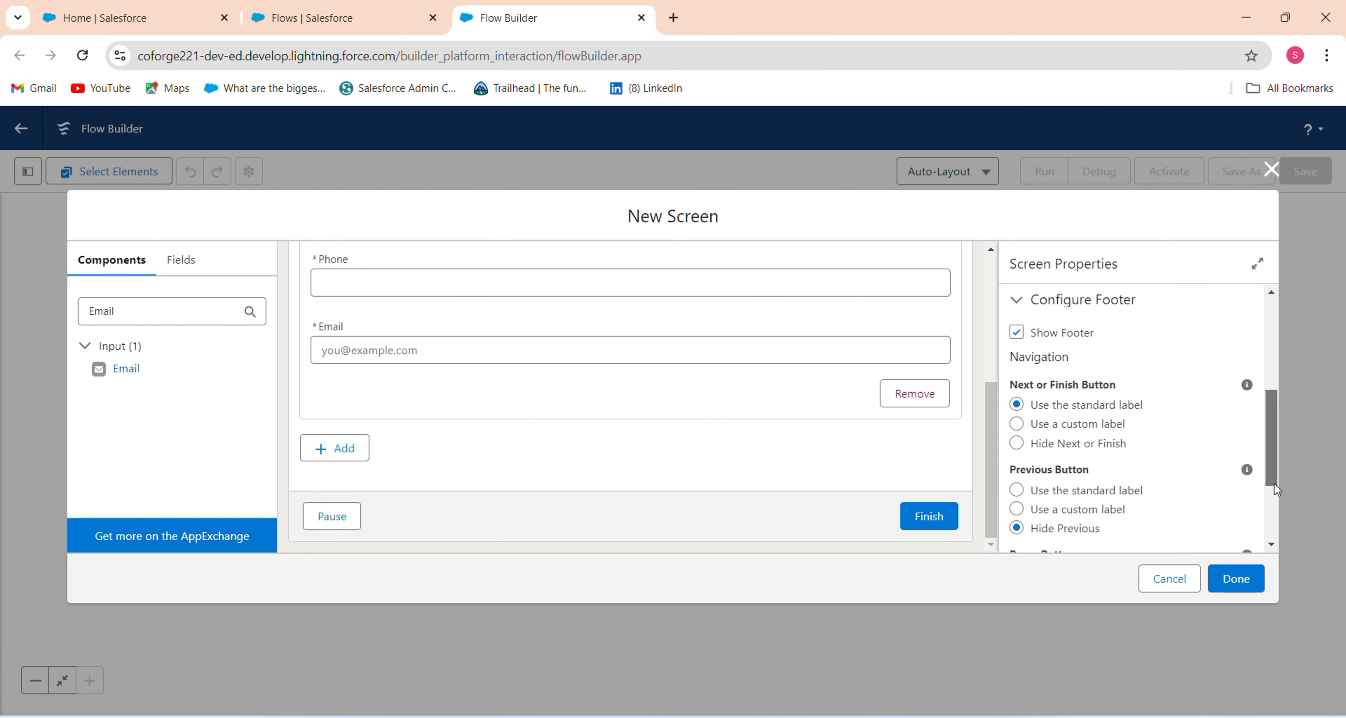
{"action": "scroll", "coordinate": [1274, 484], "scroll_direction": "down", "scroll_amount": 3}
{"action": "left_click", "coordinate": [1040, 470]}
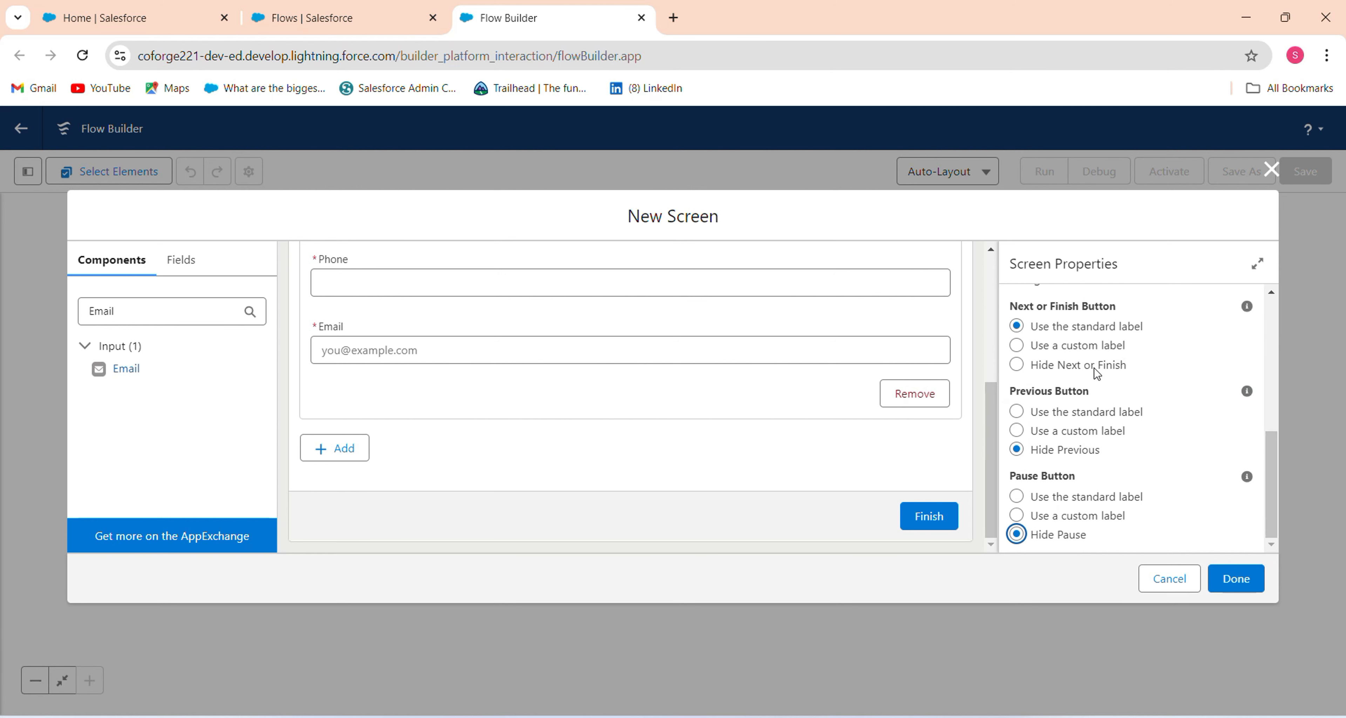
{"action": "left_click", "coordinate": [1088, 346]}
{"action": "left_click", "coordinate": [1054, 410]}
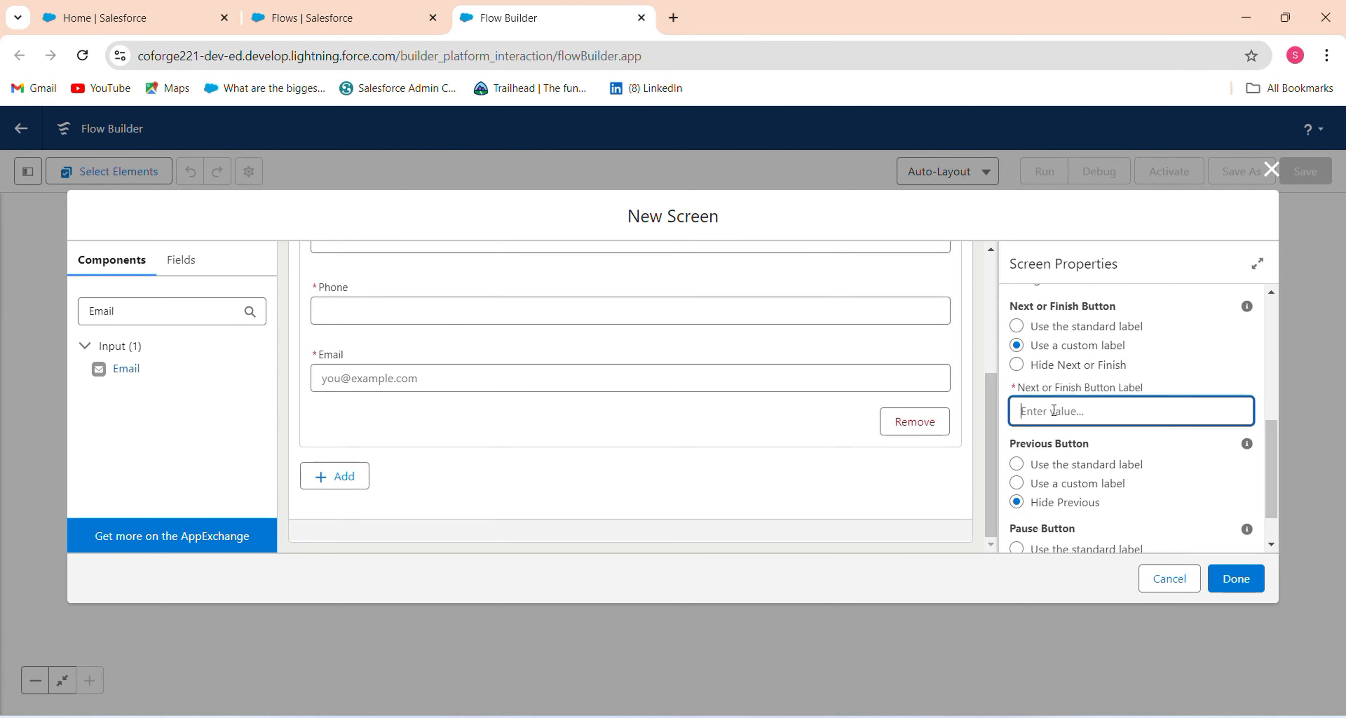
{"action": "type", "text": "Save"}
{"action": "left_click", "coordinate": [1245, 337]}
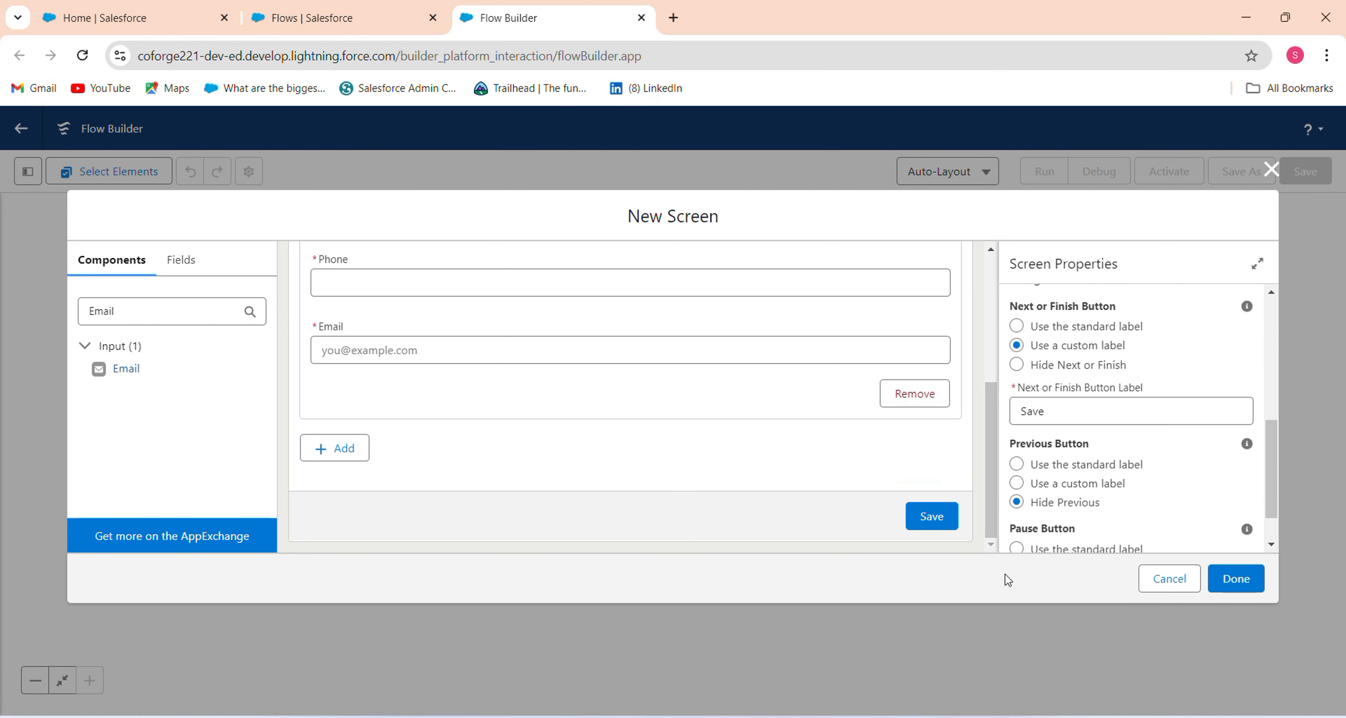
{"action": "left_click", "coordinate": [1235, 578]}
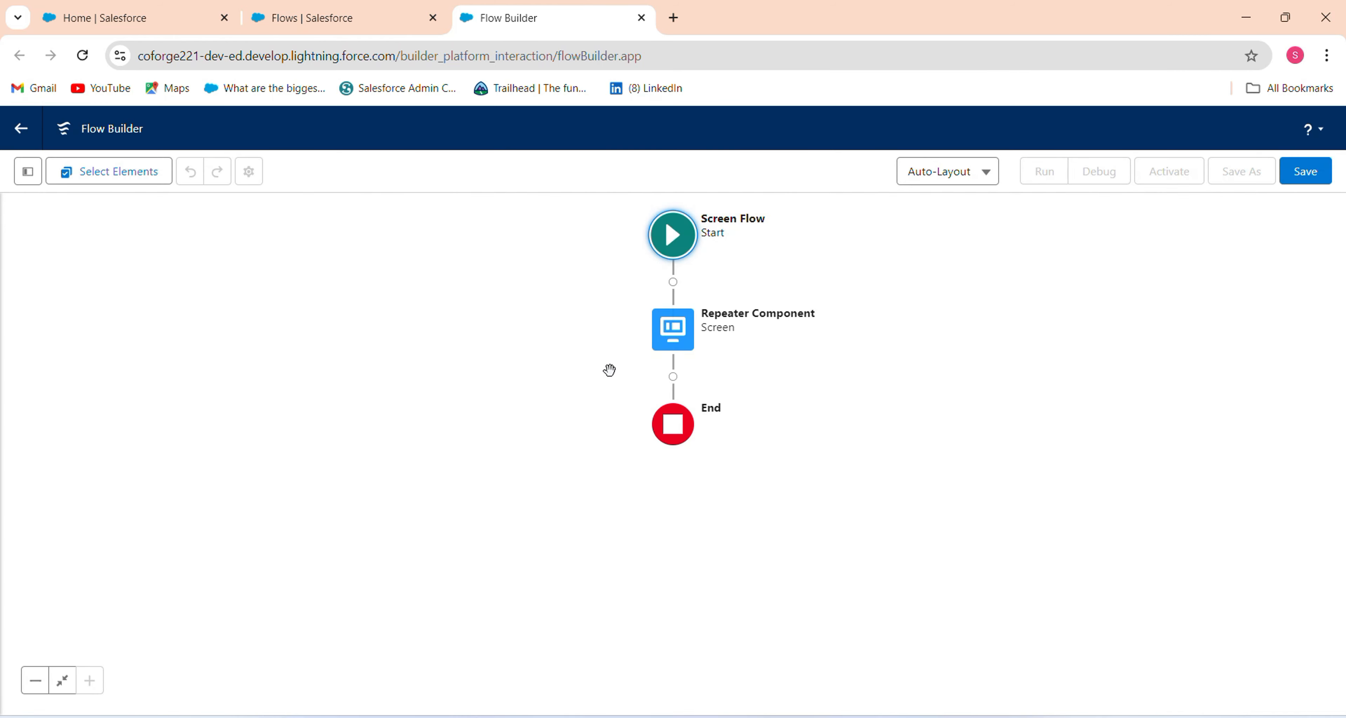
Add a Create Records element labelled 'Create Records in Lead' after the Repeater Component.
{"action": "left_click", "coordinate": [670, 378]}
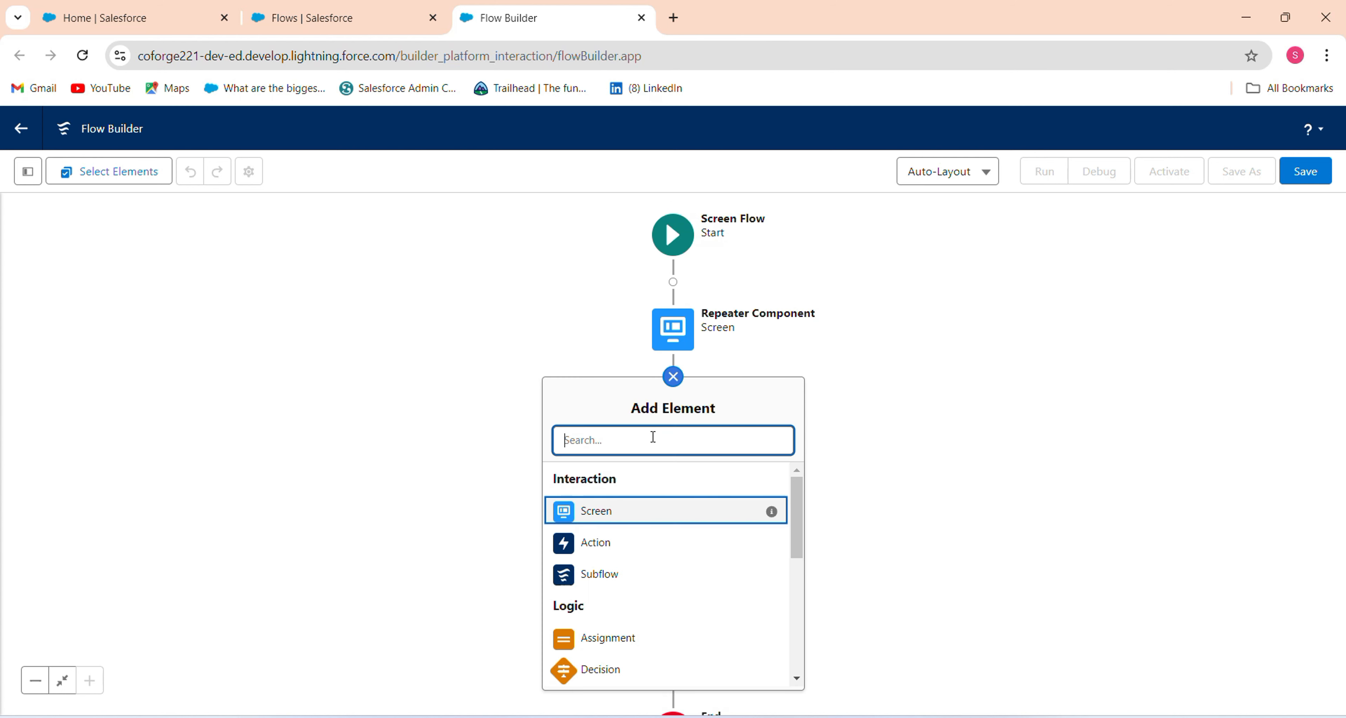
{"action": "type", "text": "Crea"}
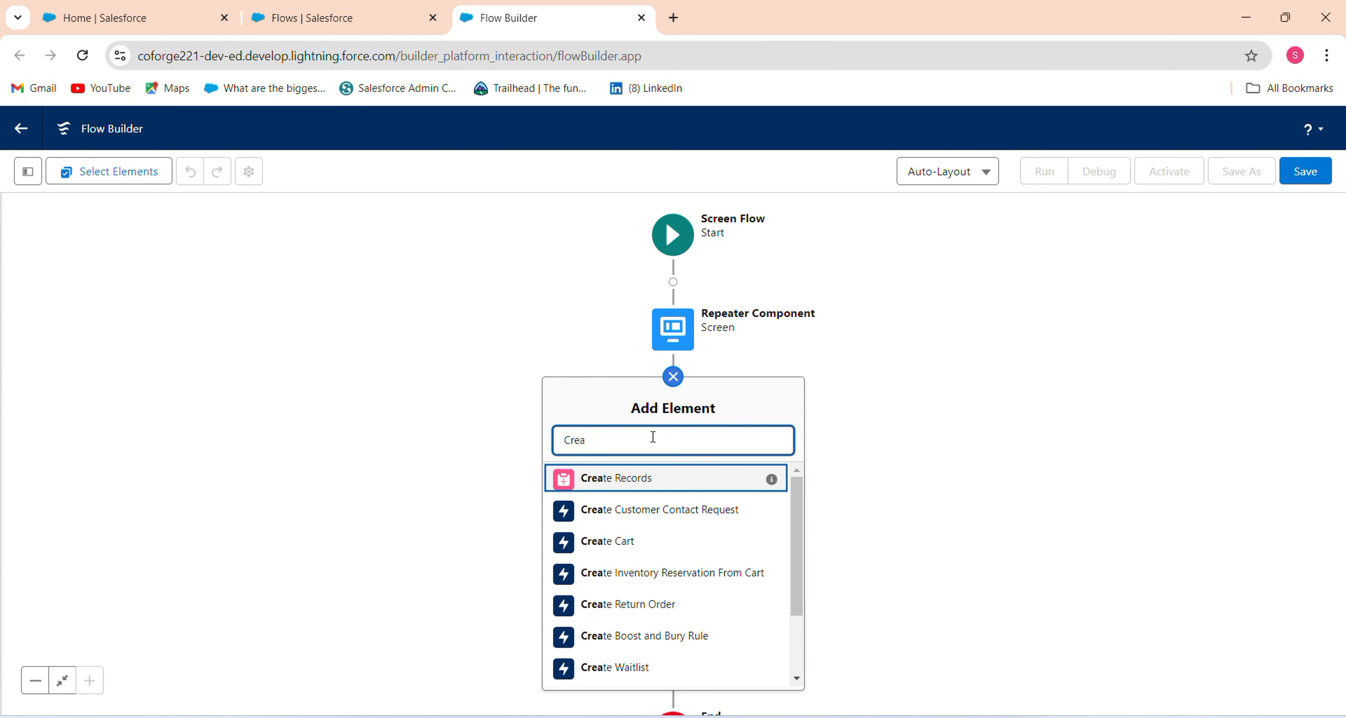
{"action": "left_click", "coordinate": [637, 485]}
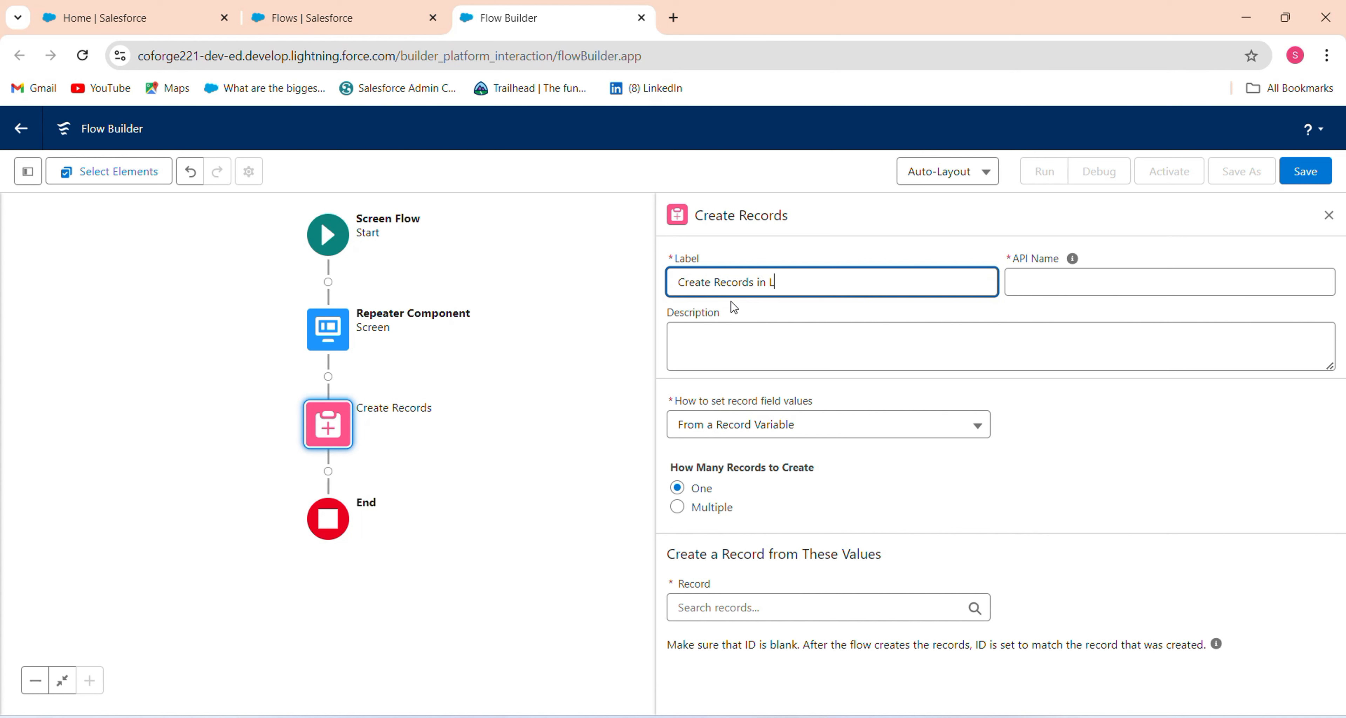
{"action": "type", "text": "Create Records in Lead"}
{"action": "key", "text": "Tab"}
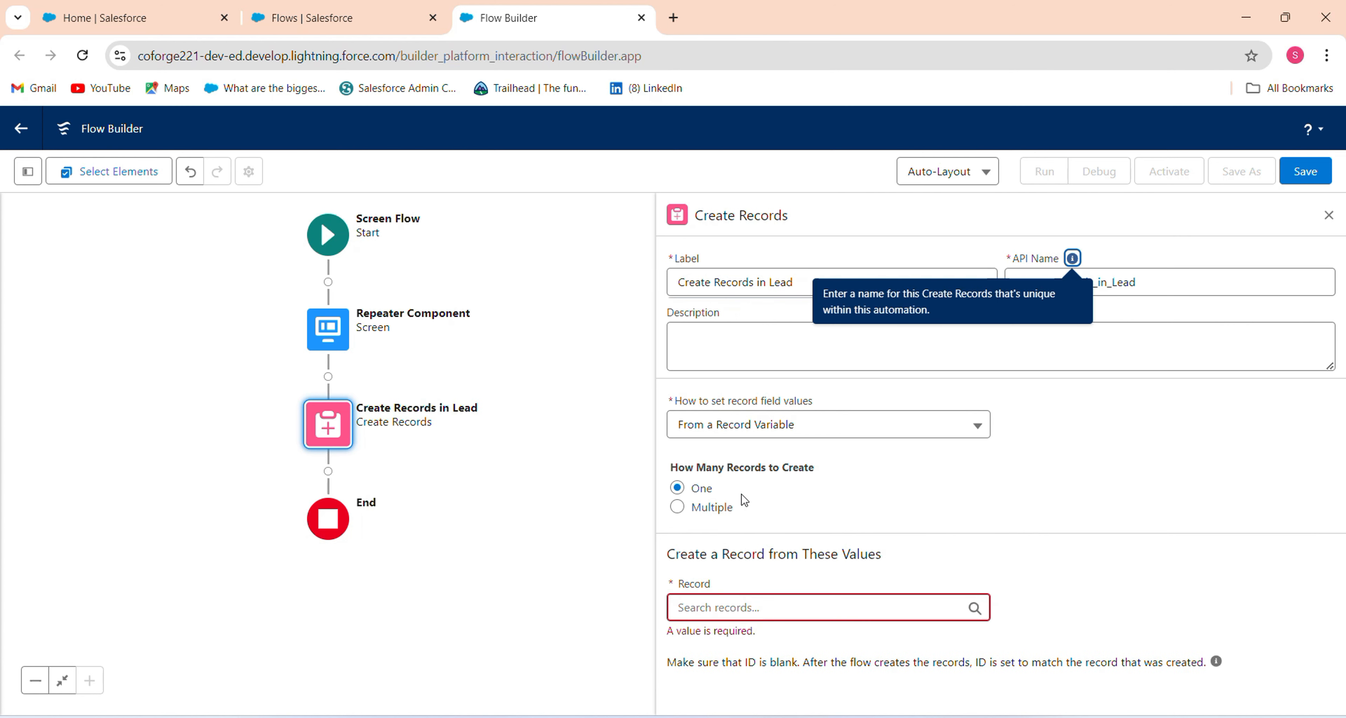
Set it to create a Lead record manually and add field value rows.
{"action": "left_click", "coordinate": [815, 428]}
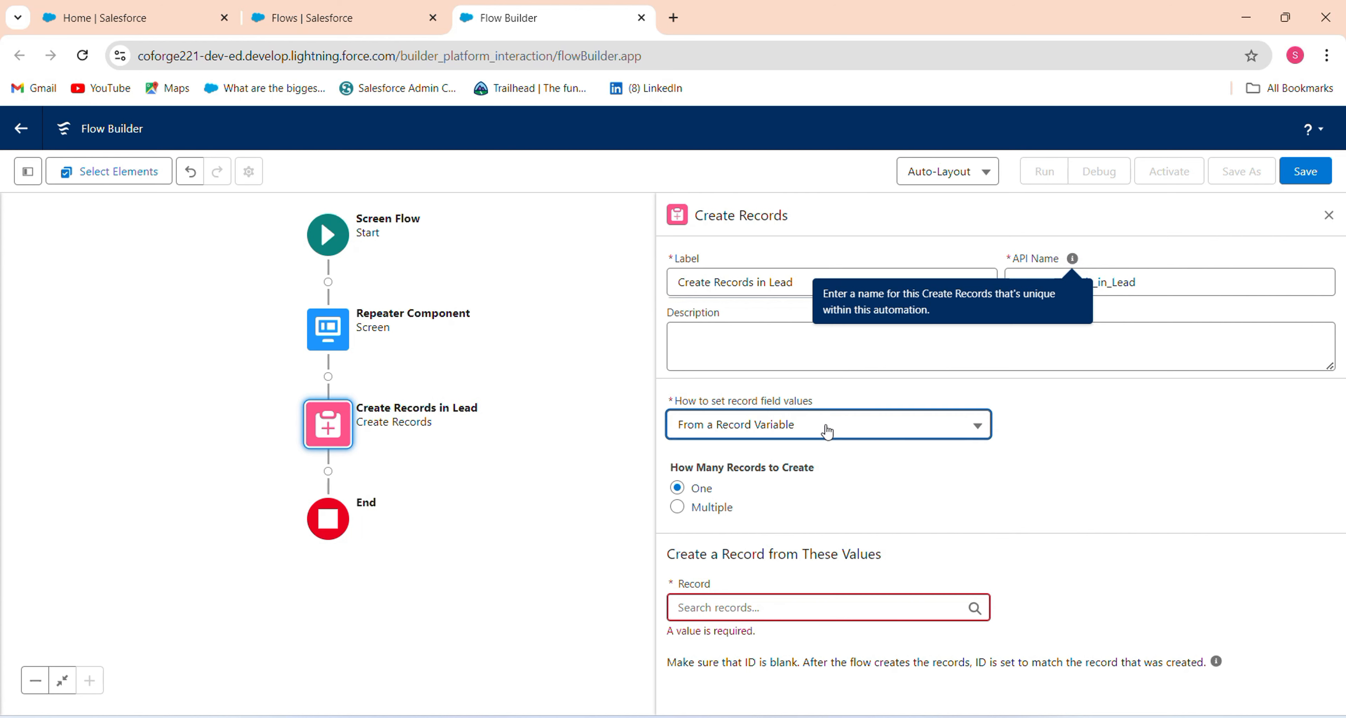
{"action": "left_click", "coordinate": [748, 477]}
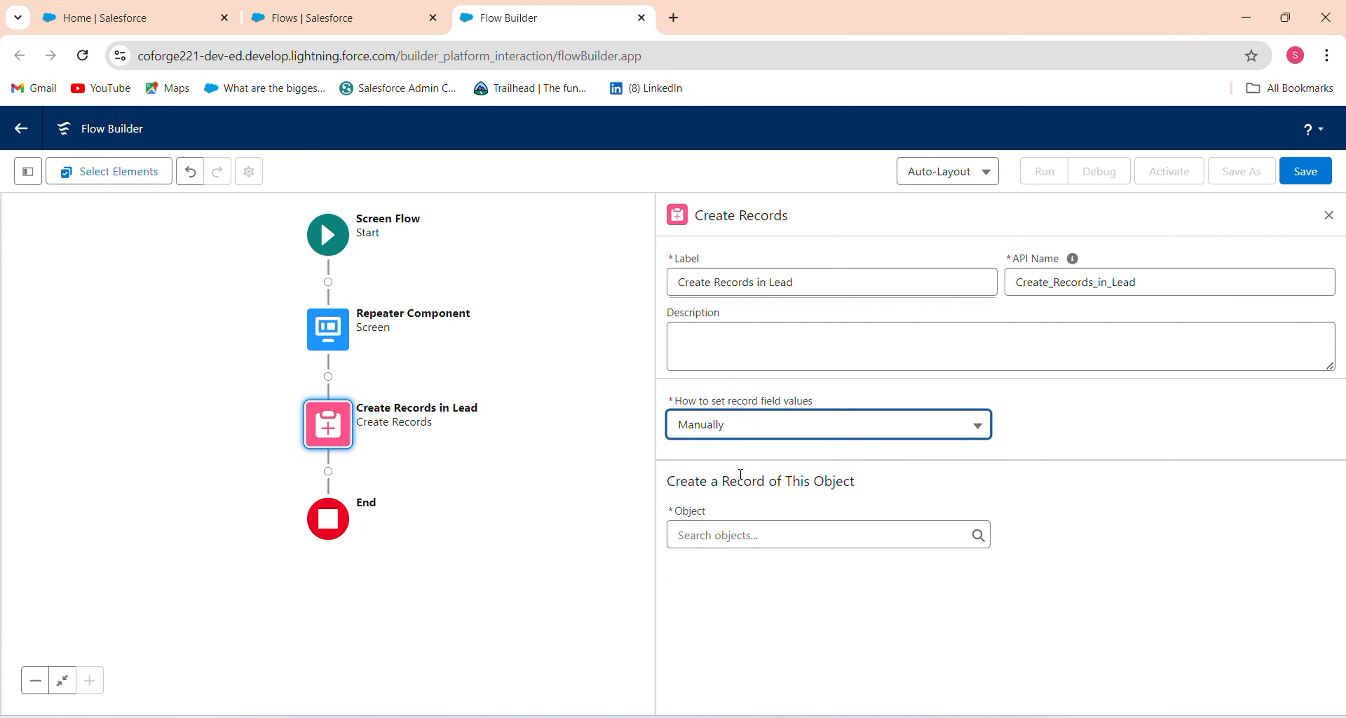
{"action": "left_click", "coordinate": [725, 535]}
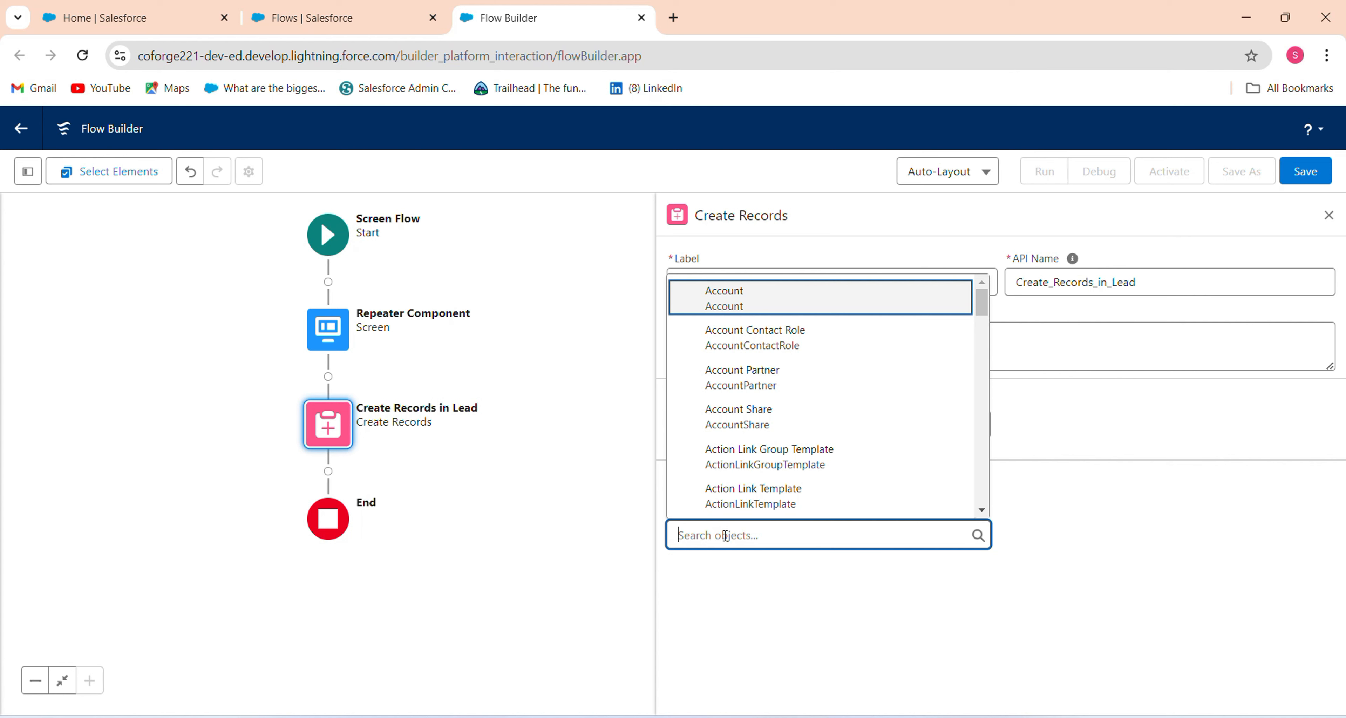
{"action": "type", "text": "Lead"}
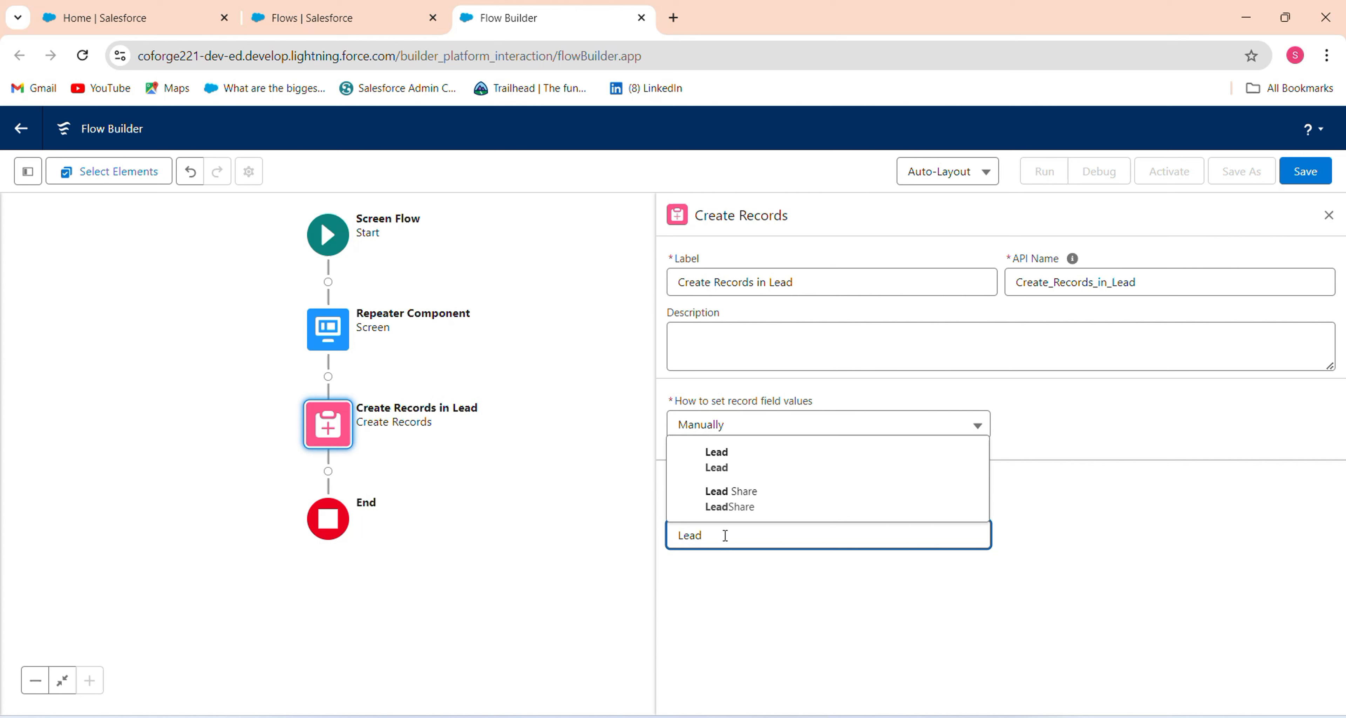
{"action": "left_click", "coordinate": [743, 469]}
{"action": "left_click_drag", "start_coordinate": [1340, 515], "coordinate": [1337, 637]}
{"action": "left_click", "coordinate": [711, 622]}
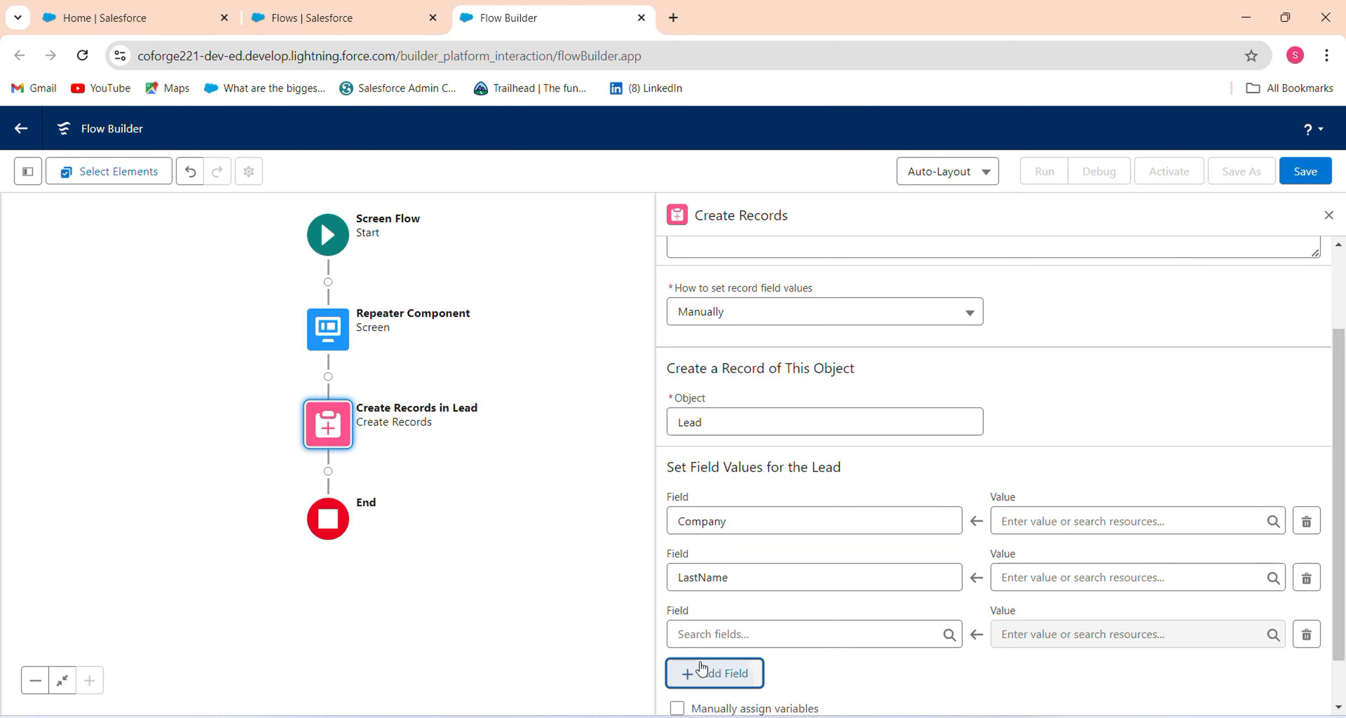
Map the Lead's Company field to {!Lead.Company} from the repeater.
{"action": "left_click", "coordinate": [713, 672]}
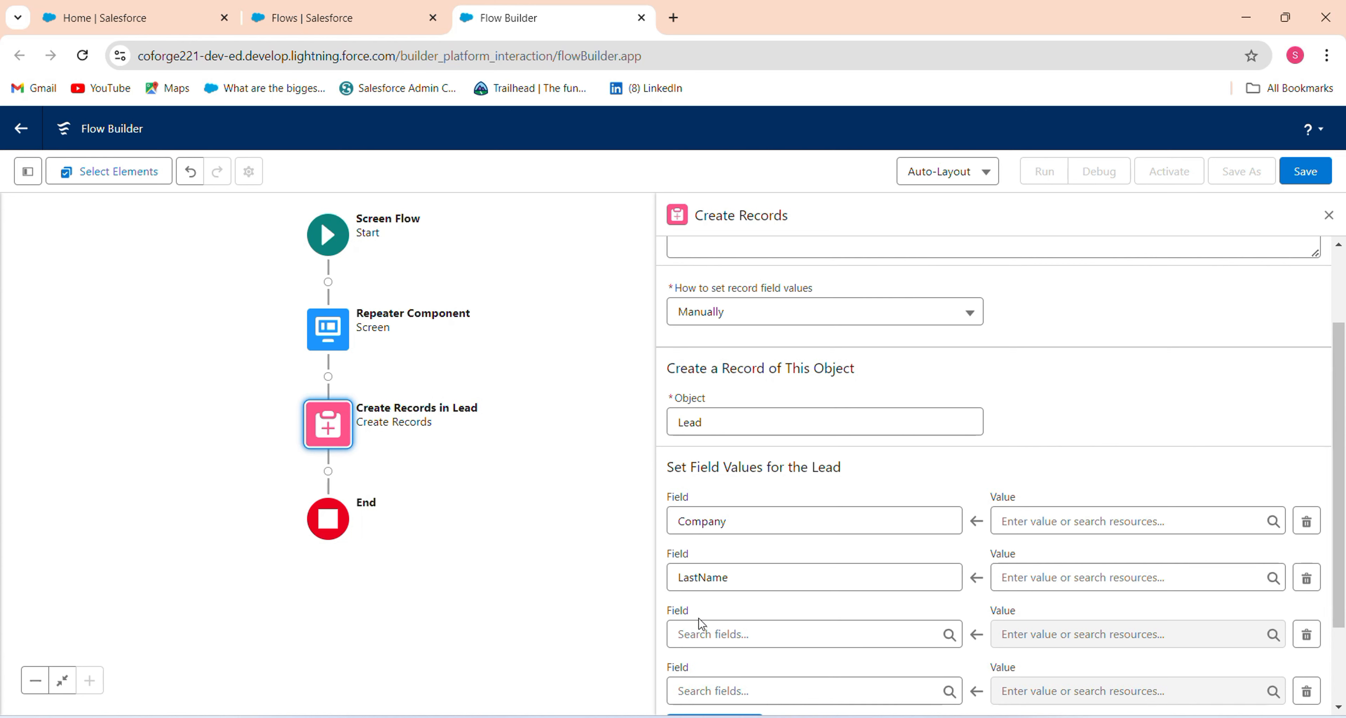
{"action": "left_click", "coordinate": [1032, 519]}
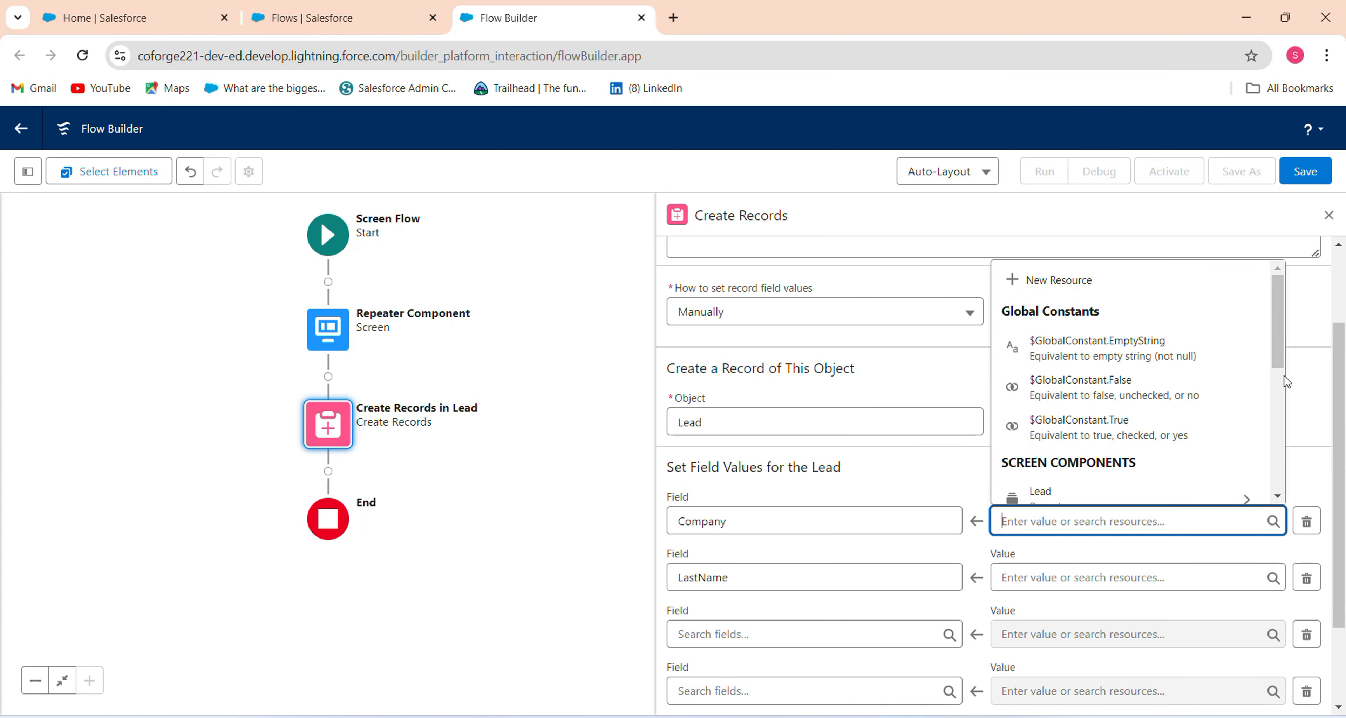
{"action": "left_click_drag", "start_coordinate": [1283, 356], "coordinate": [1282, 389]}
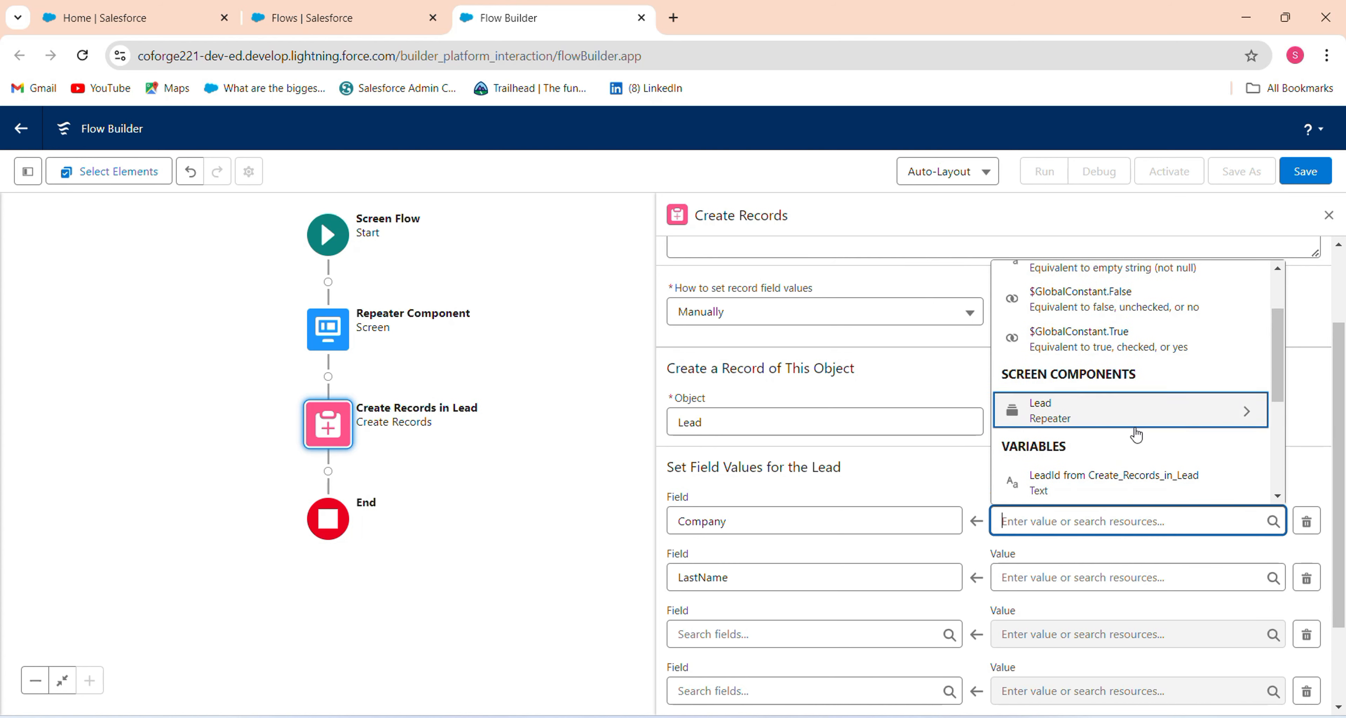
{"action": "left_click", "coordinate": [1136, 424]}
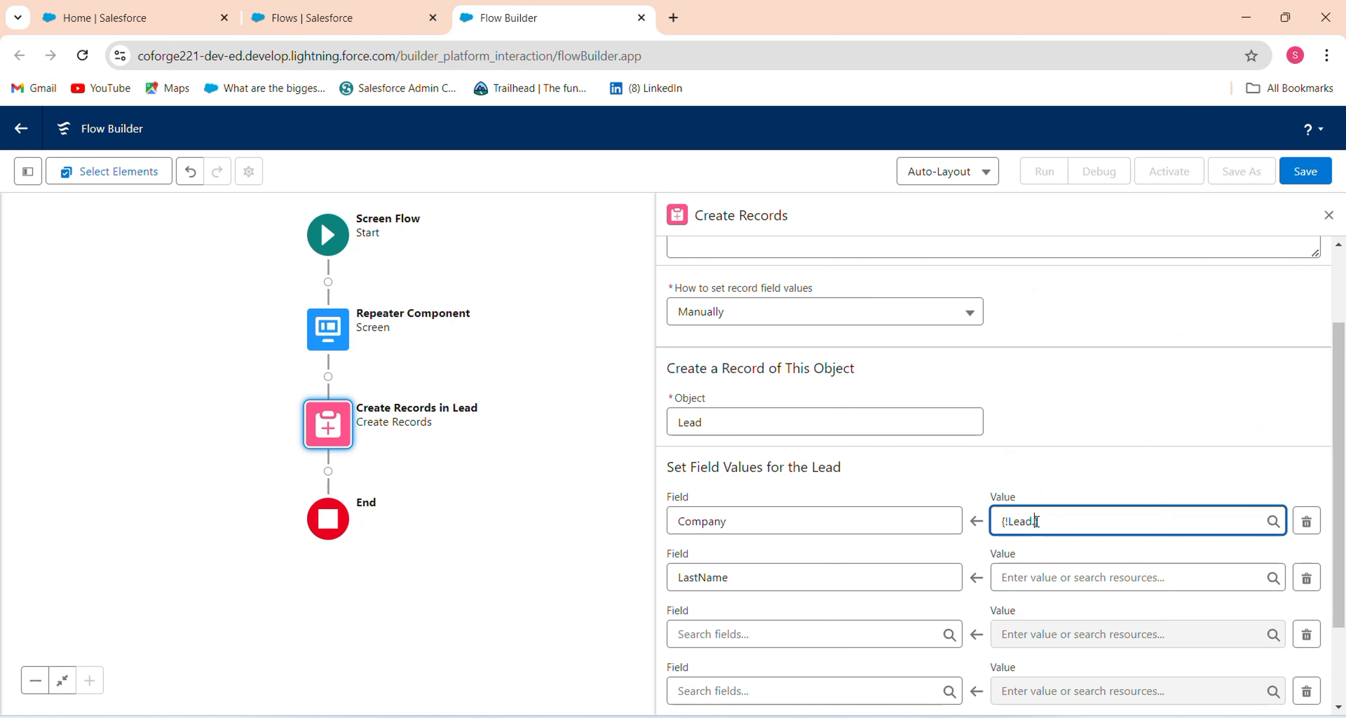
{"action": "key", "text": "BackSpace"}
{"action": "left_click", "coordinate": [1200, 490]}
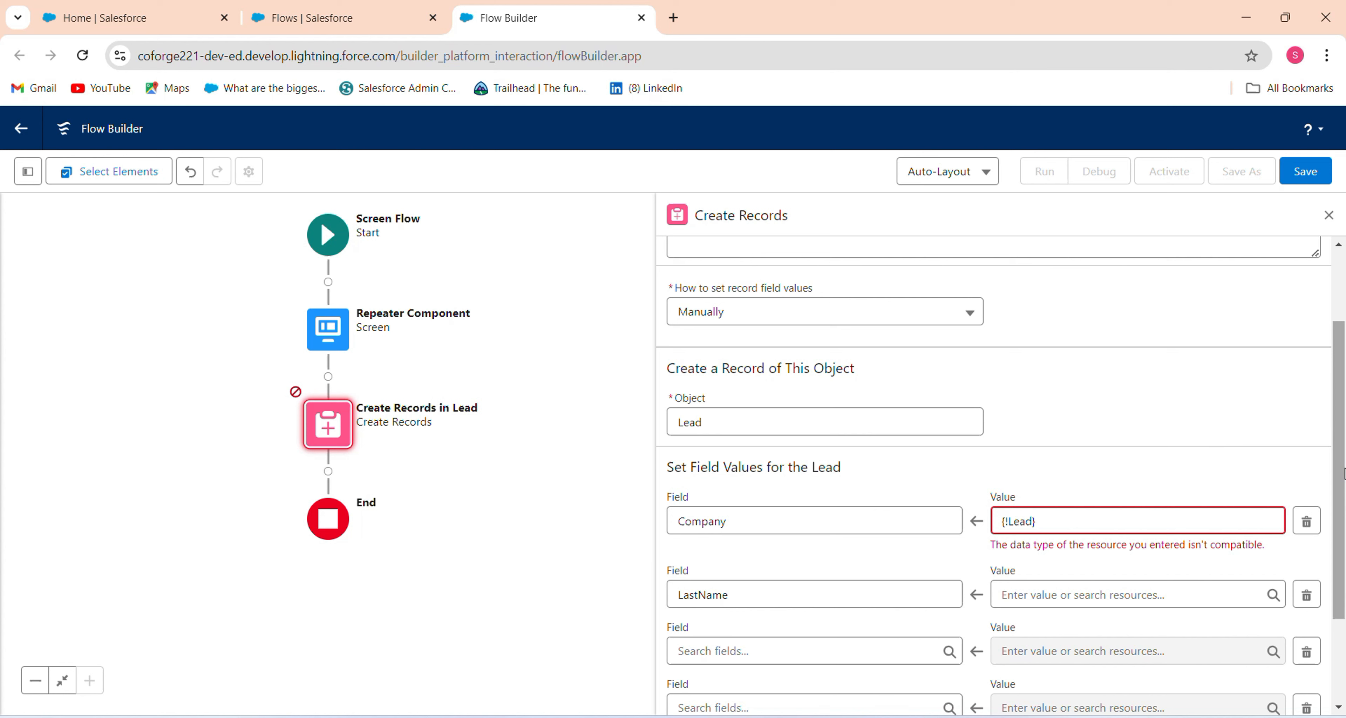
{"action": "left_click", "coordinate": [1055, 522]}
{"action": "left_click_drag", "start_coordinate": [1055, 523], "coordinate": [922, 514]}
{"action": "key", "text": "BackSpace"}
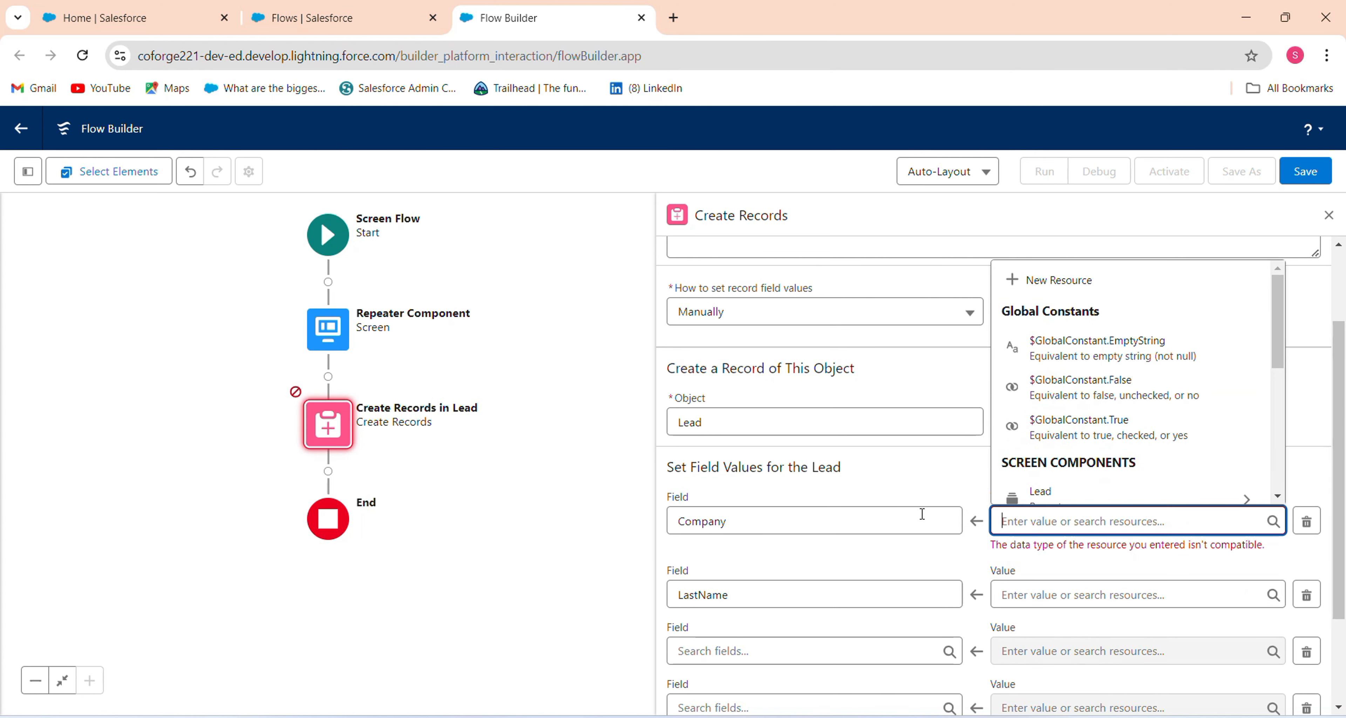
{"action": "left_click_drag", "start_coordinate": [1278, 349], "coordinate": [1291, 400]}
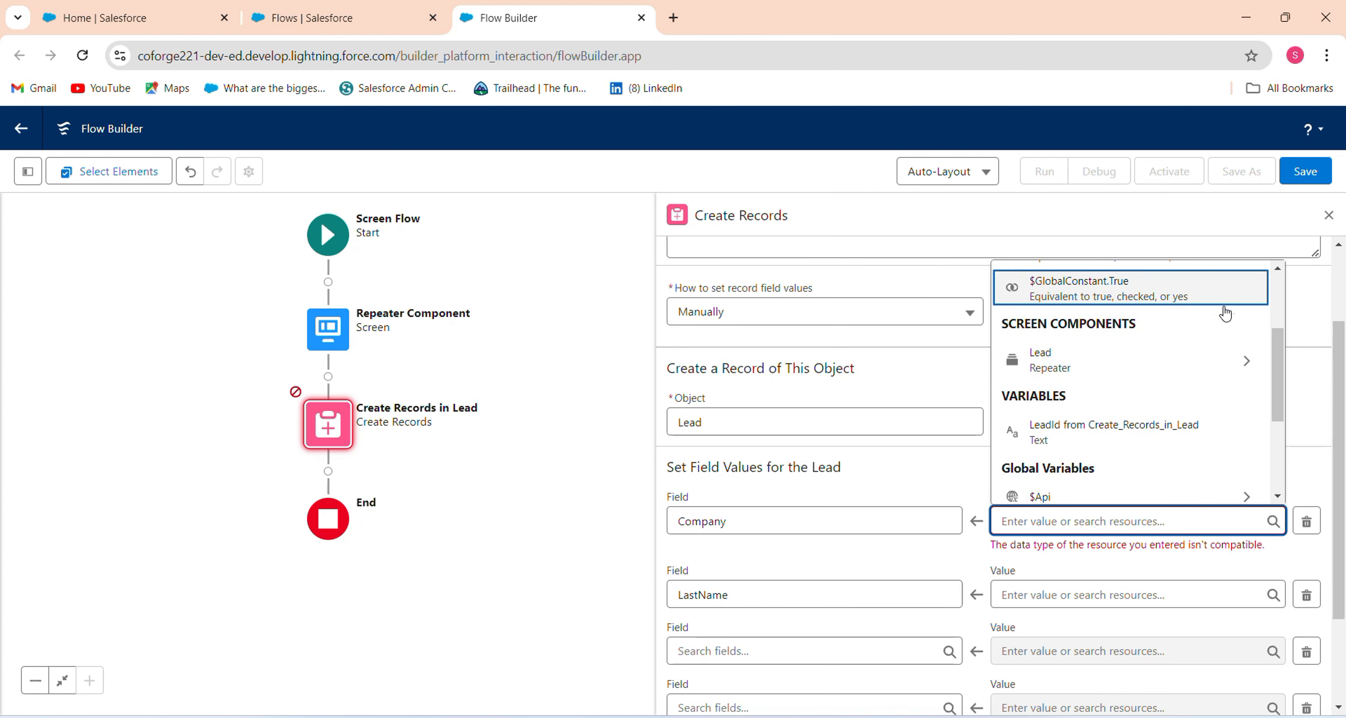
{"action": "left_click", "coordinate": [1250, 359]}
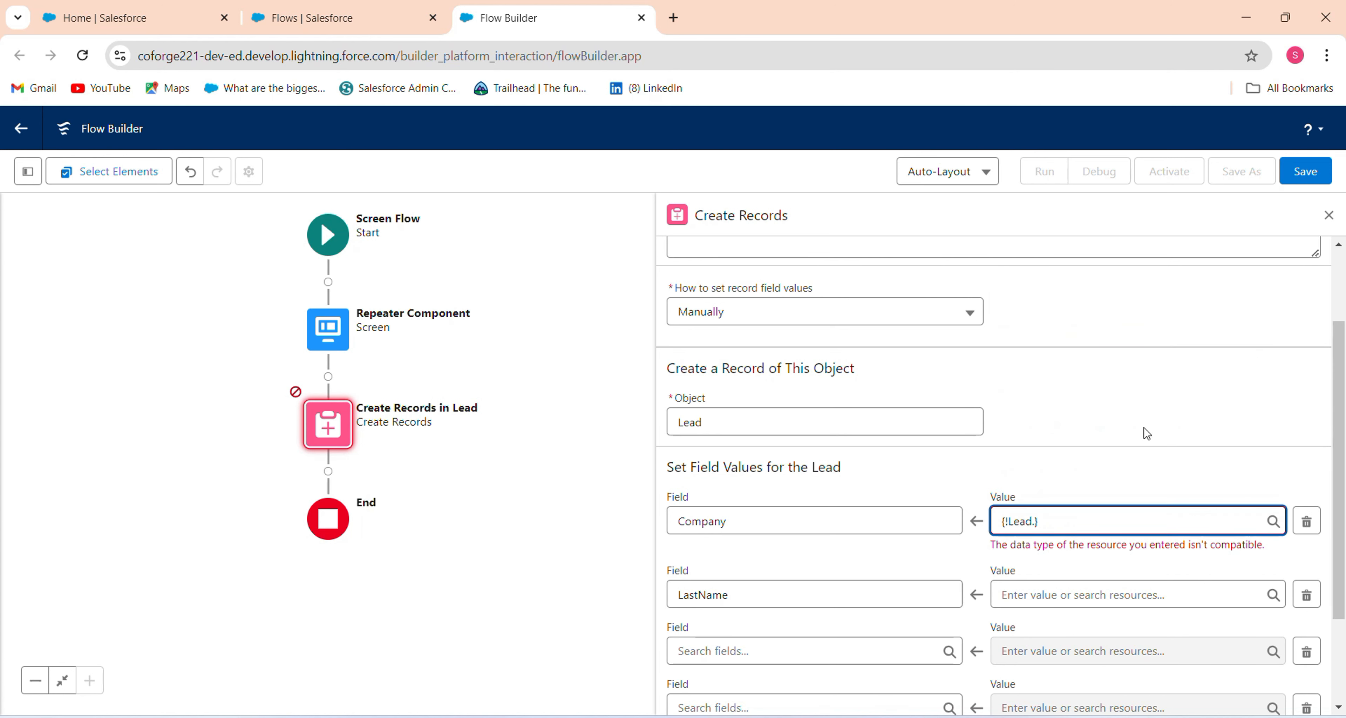
{"action": "type", "text": "company"}
{"action": "left_click", "coordinate": [1179, 428]}
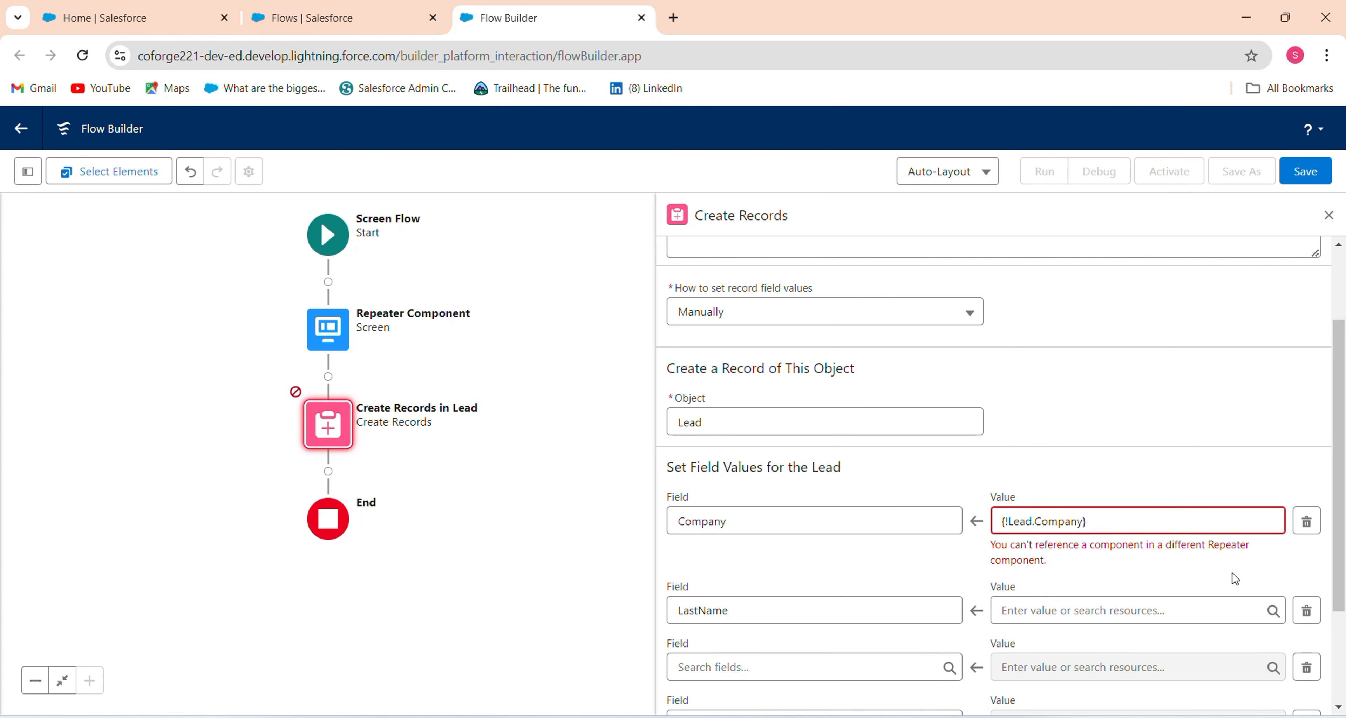
Map the LastName field to the {!Lead} repeater resource.
{"action": "scroll", "coordinate": [1337, 505], "scroll_direction": "down", "scroll_amount": 3}
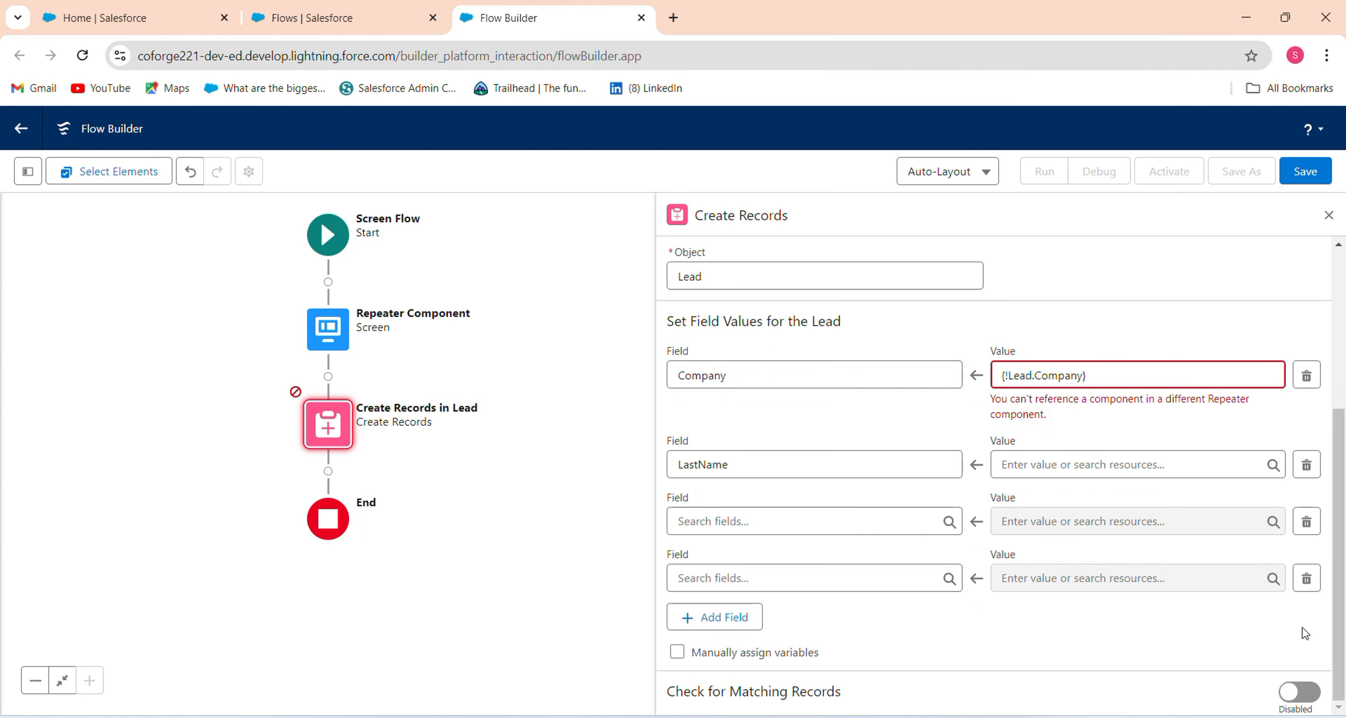
{"action": "left_click", "coordinate": [1151, 469]}
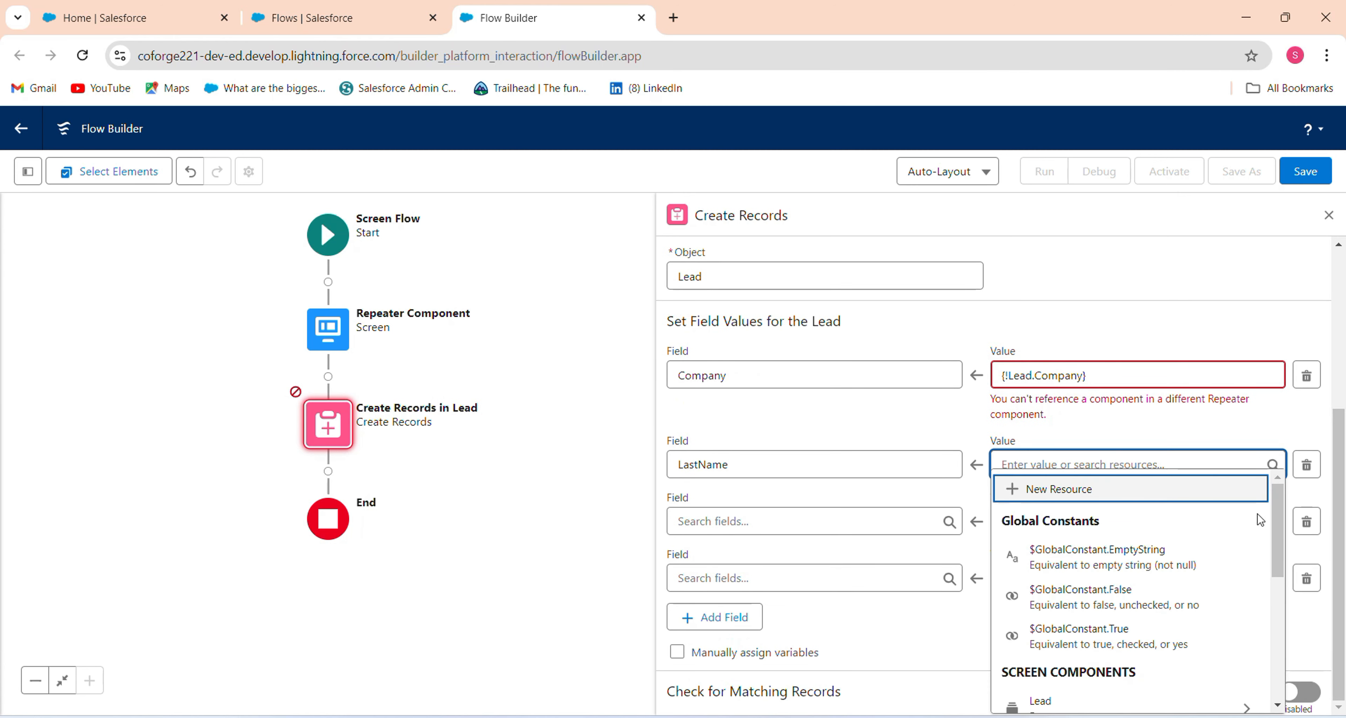
{"action": "left_click_drag", "start_coordinate": [1277, 533], "coordinate": [1287, 566]}
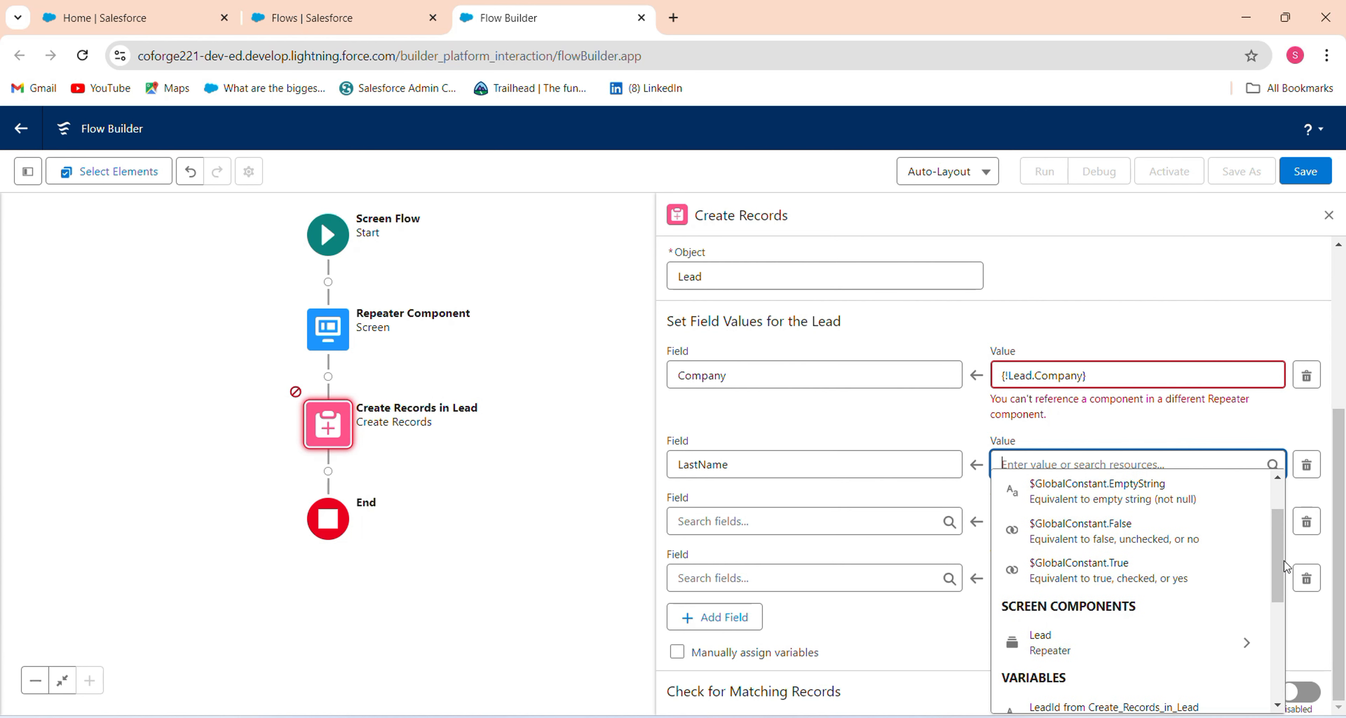
{"action": "left_click", "coordinate": [1220, 642]}
{"action": "left_click", "coordinate": [1174, 482]}
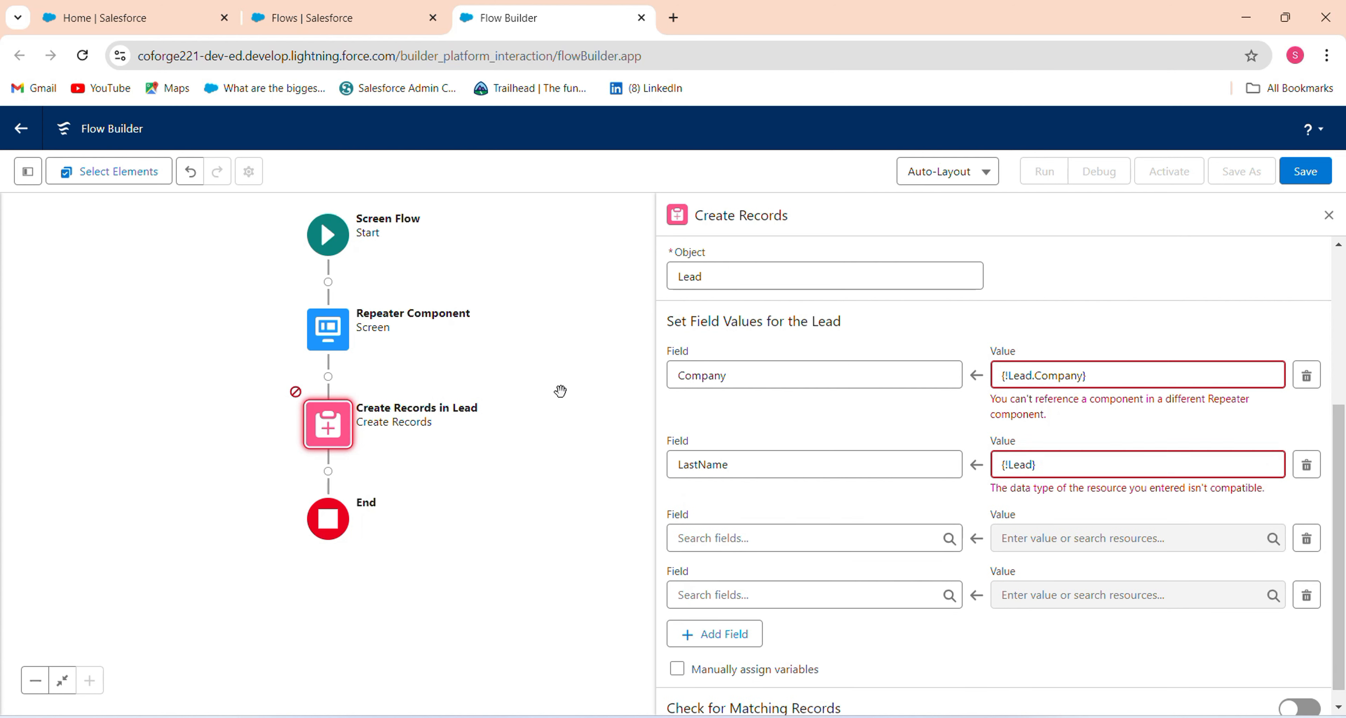
{"action": "left_click", "coordinate": [329, 377]}
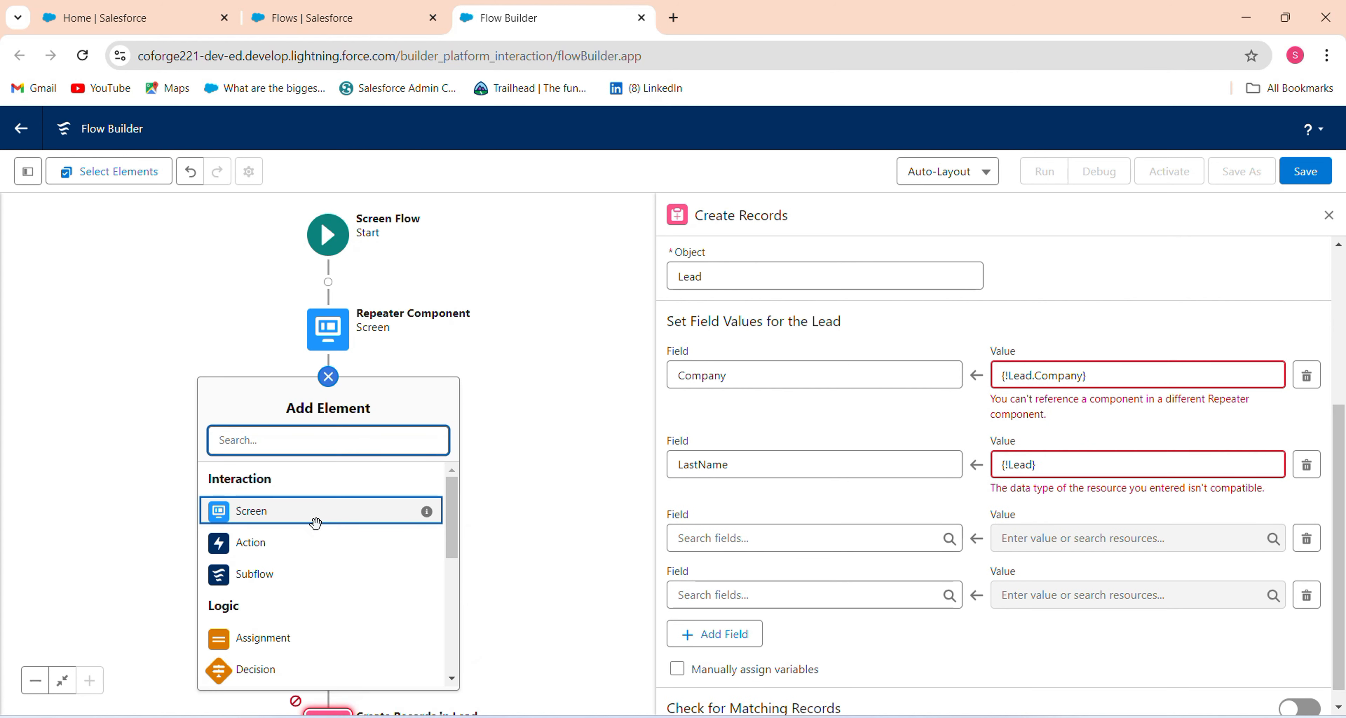
Add a Loop labelled 'loop through records' over Repeater Component > Lead > All Items.
{"action": "type", "text": "loo"}
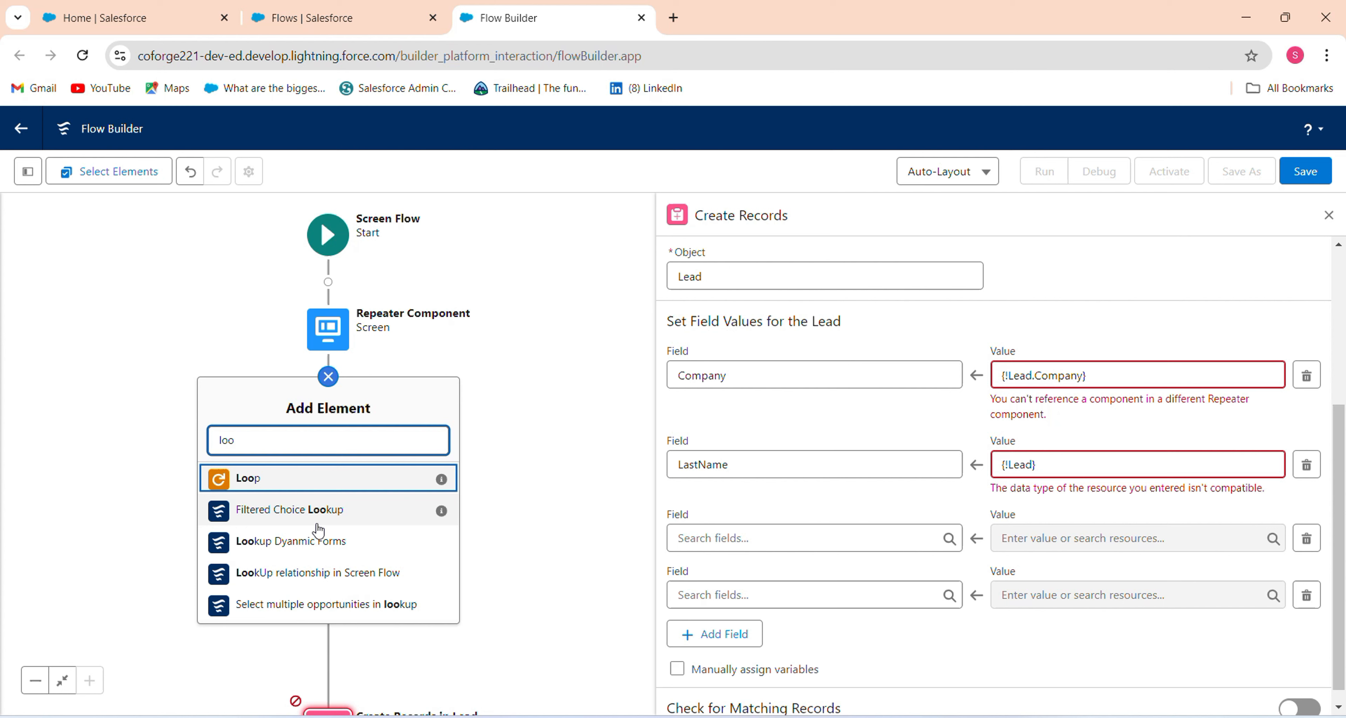
{"action": "left_click", "coordinate": [320, 479]}
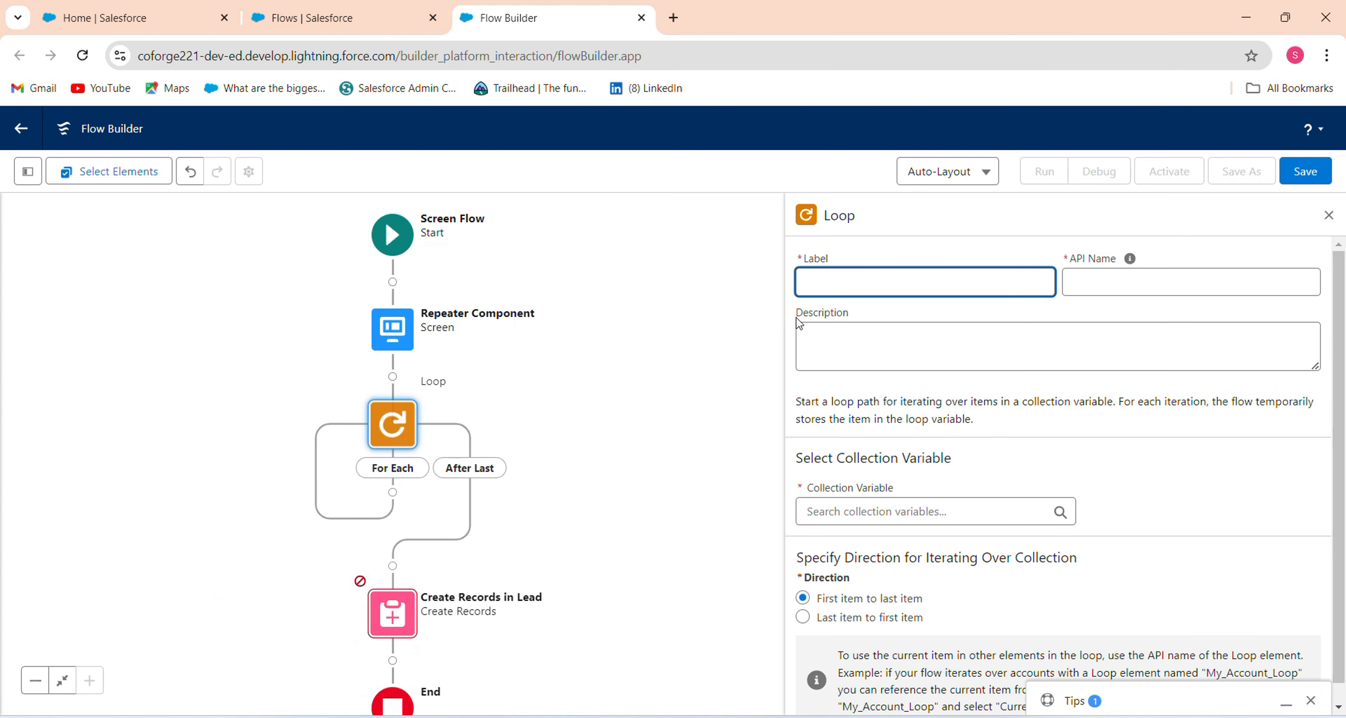
{"action": "left_click", "coordinate": [857, 511]}
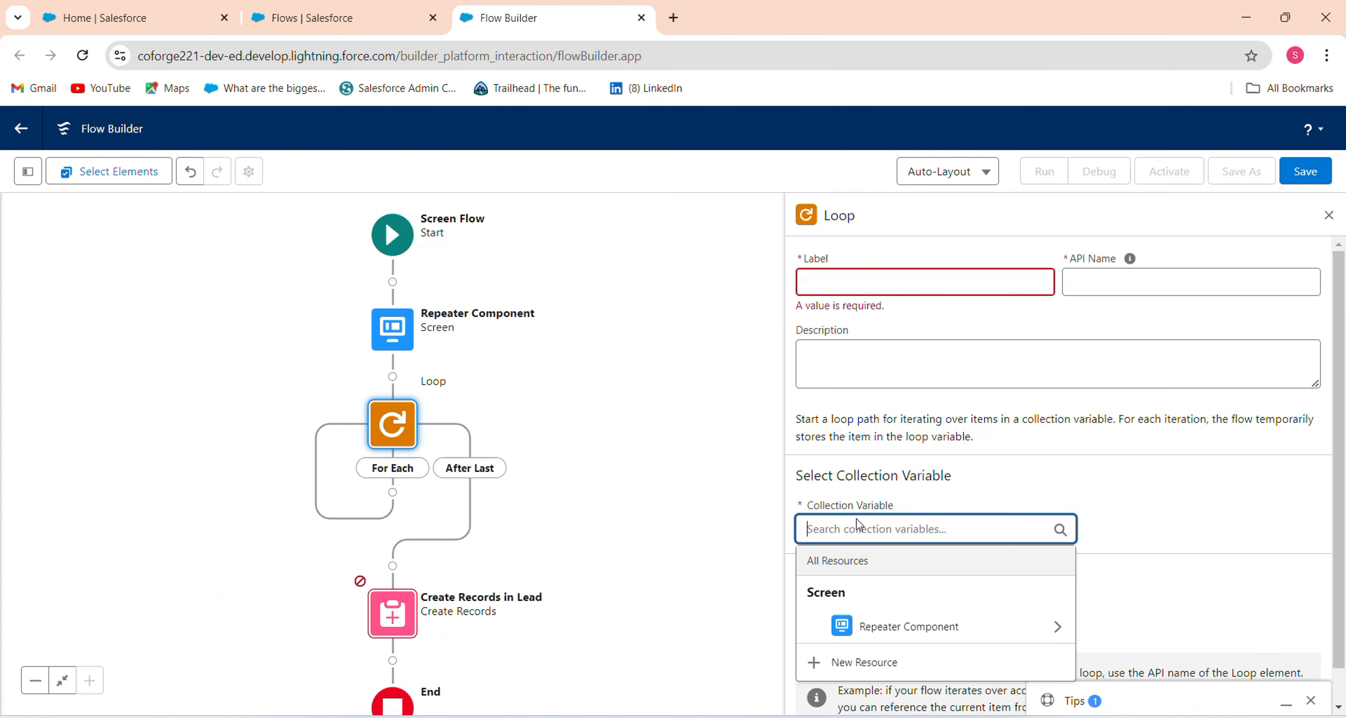
{"action": "left_click", "coordinate": [877, 629]}
{"action": "left_click", "coordinate": [892, 631]}
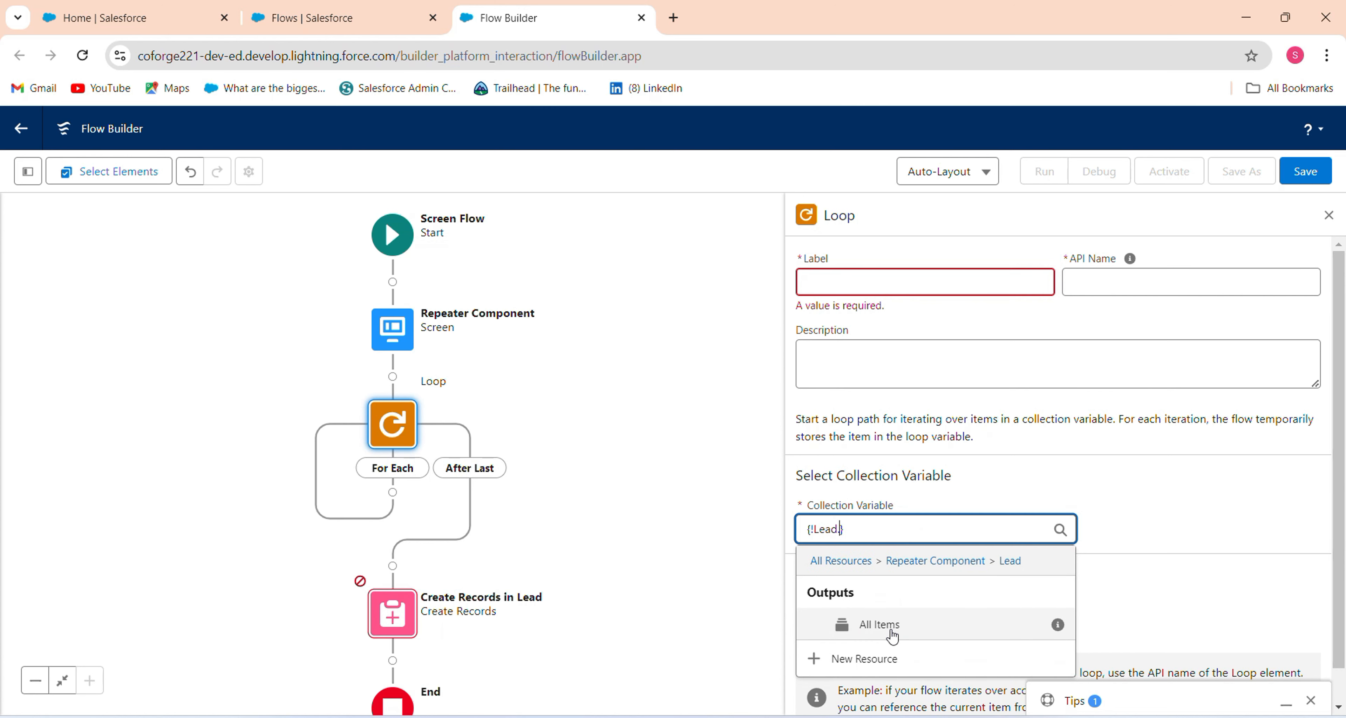
{"action": "left_click", "coordinate": [897, 631]}
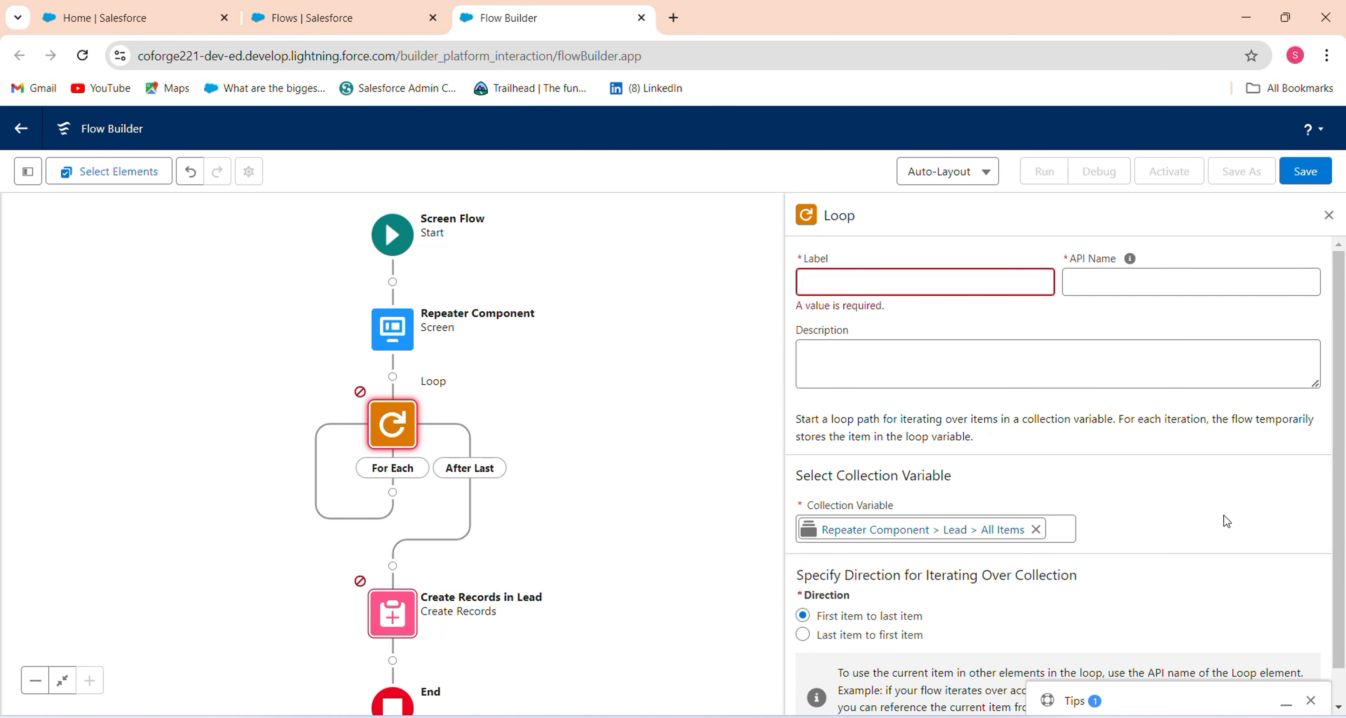
{"action": "left_click", "coordinate": [873, 286]}
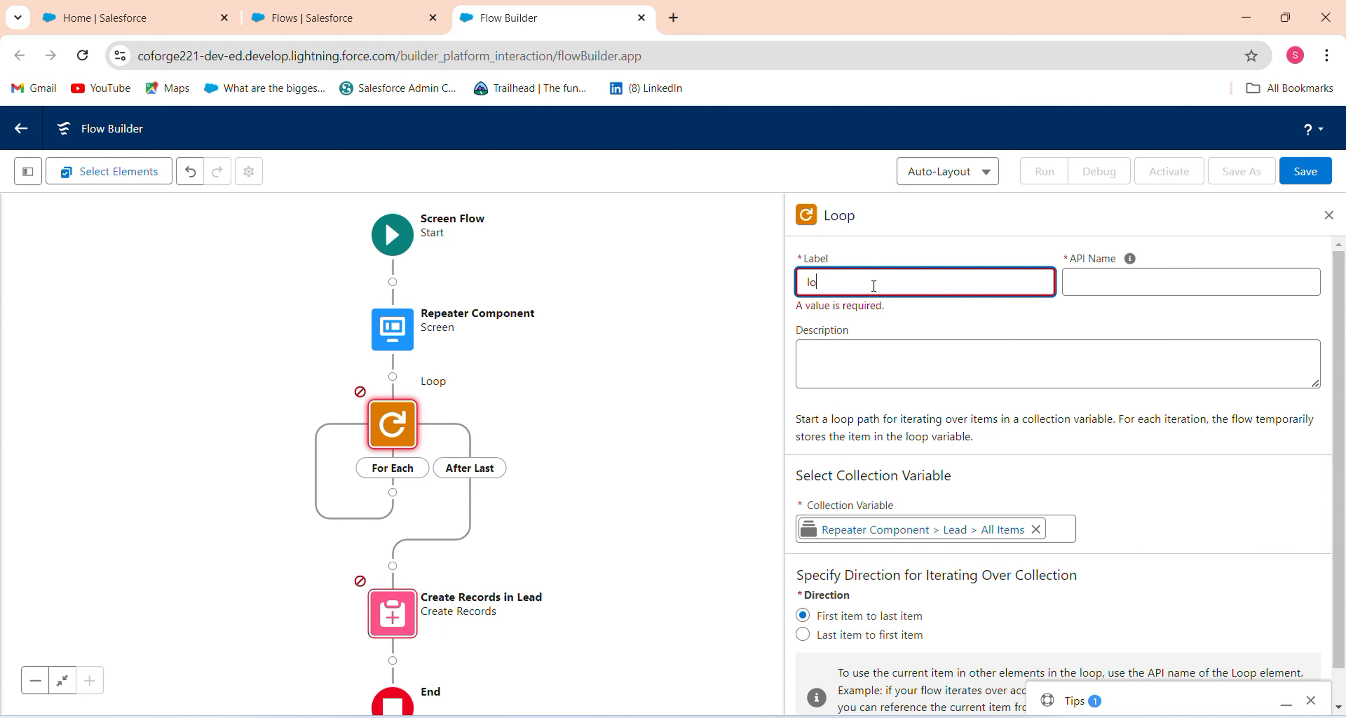
{"action": "type", "text": "loop through records"}
{"action": "key", "text": "Tab"}
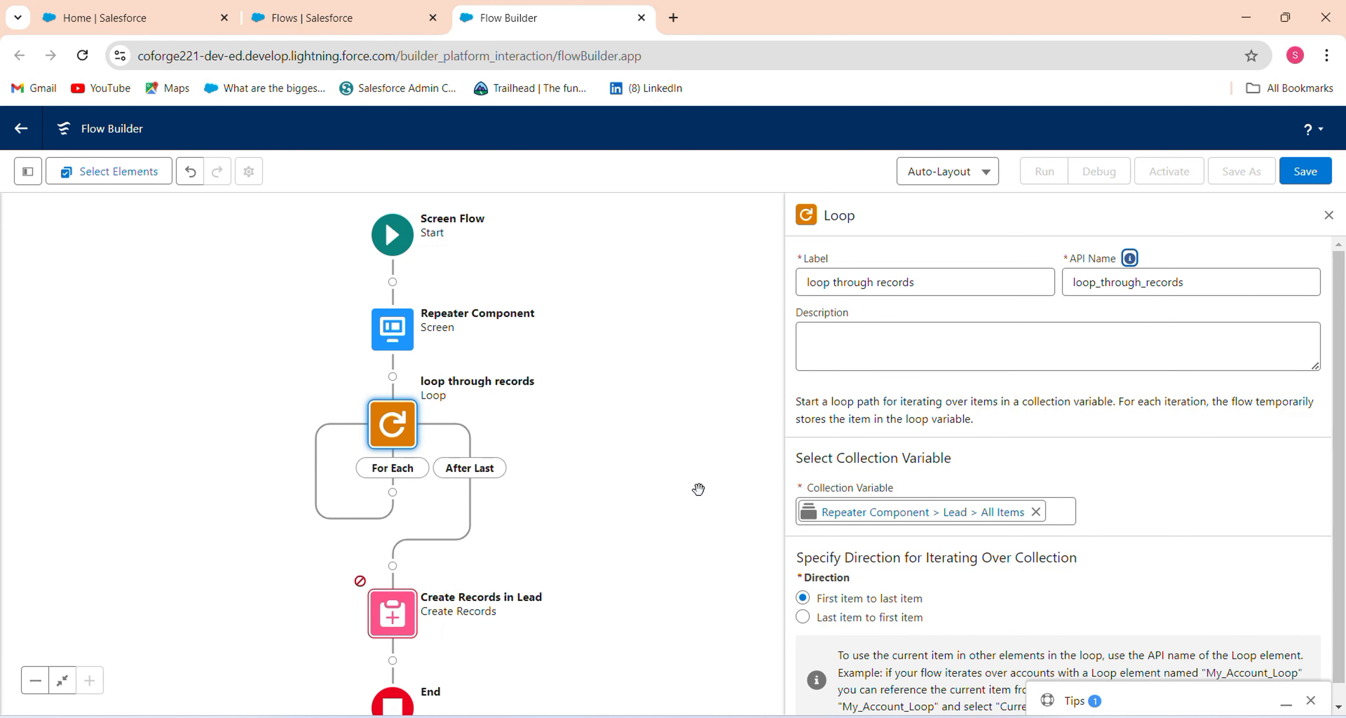
{"action": "left_click", "coordinate": [430, 571]}
Delete the Create Records in Lead element and search 'Cre' for a new element inside For Each.
{"action": "left_click", "coordinate": [389, 624]}
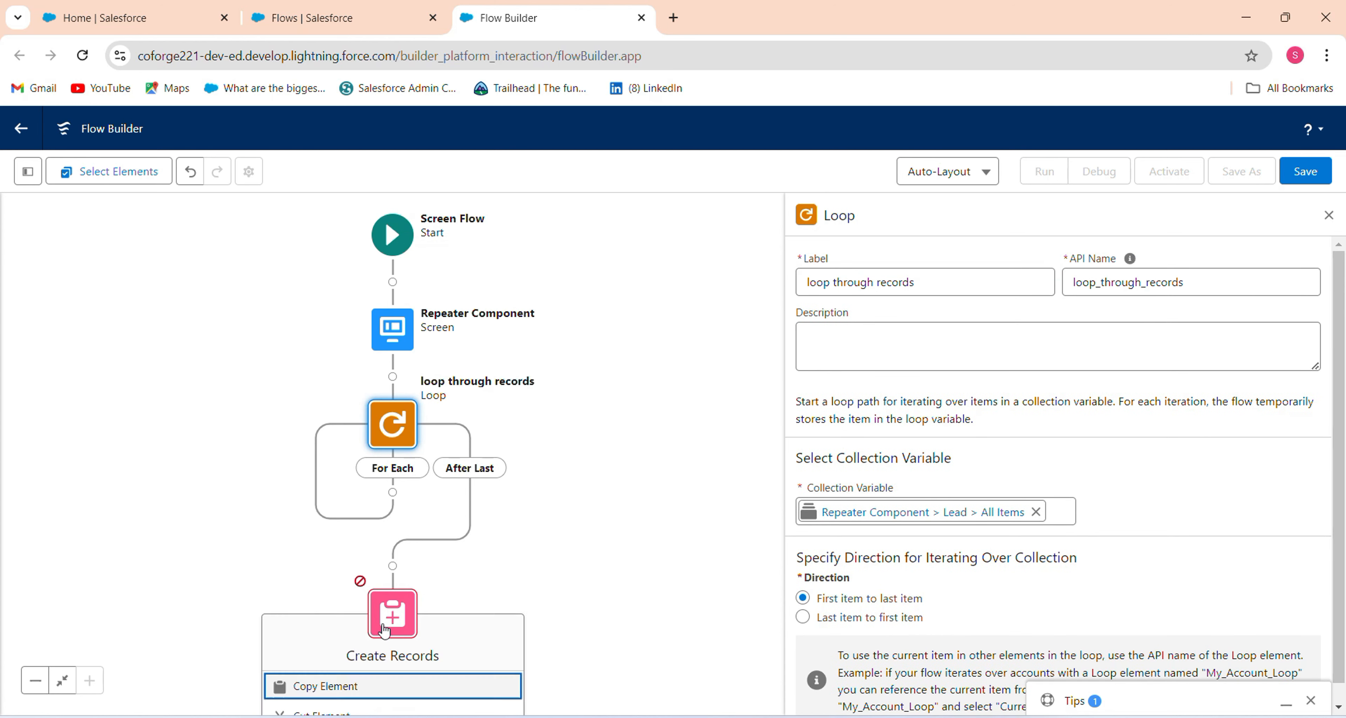
{"action": "left_click", "coordinate": [352, 626]}
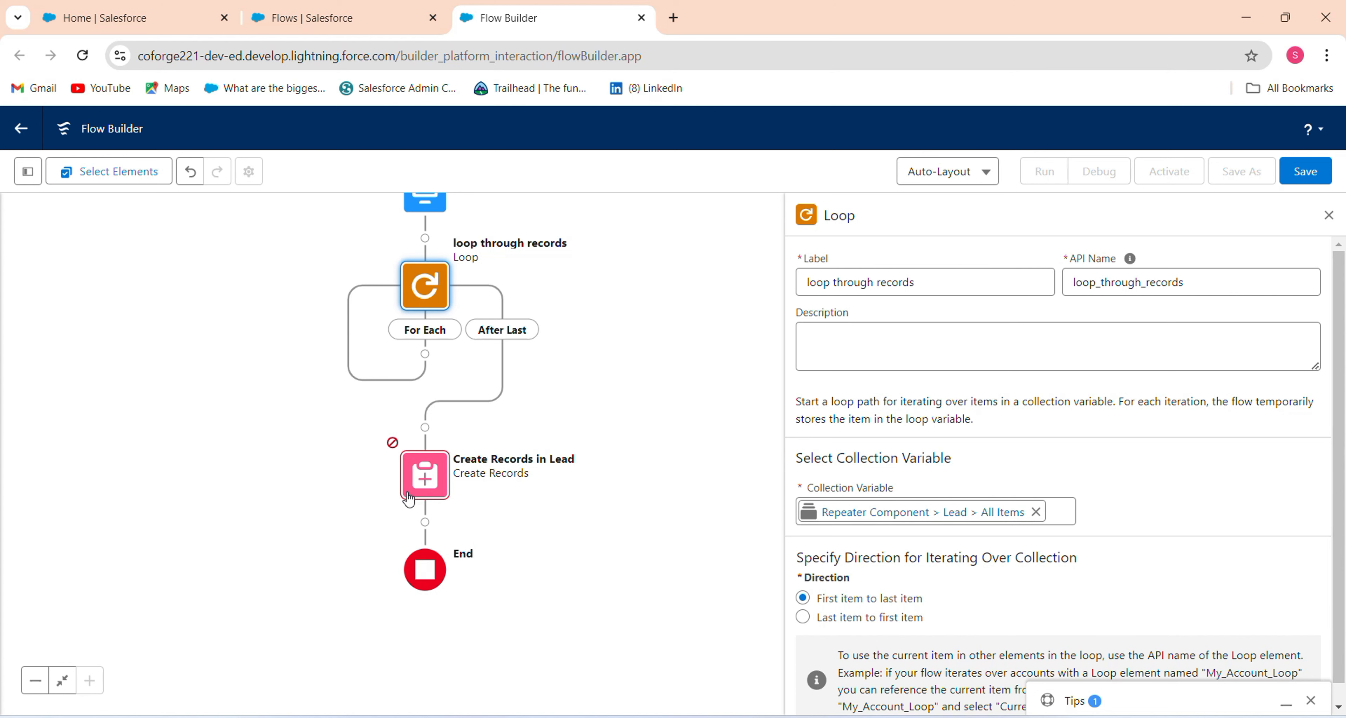
{"action": "left_click", "coordinate": [425, 474]}
{"action": "left_click", "coordinate": [386, 609]}
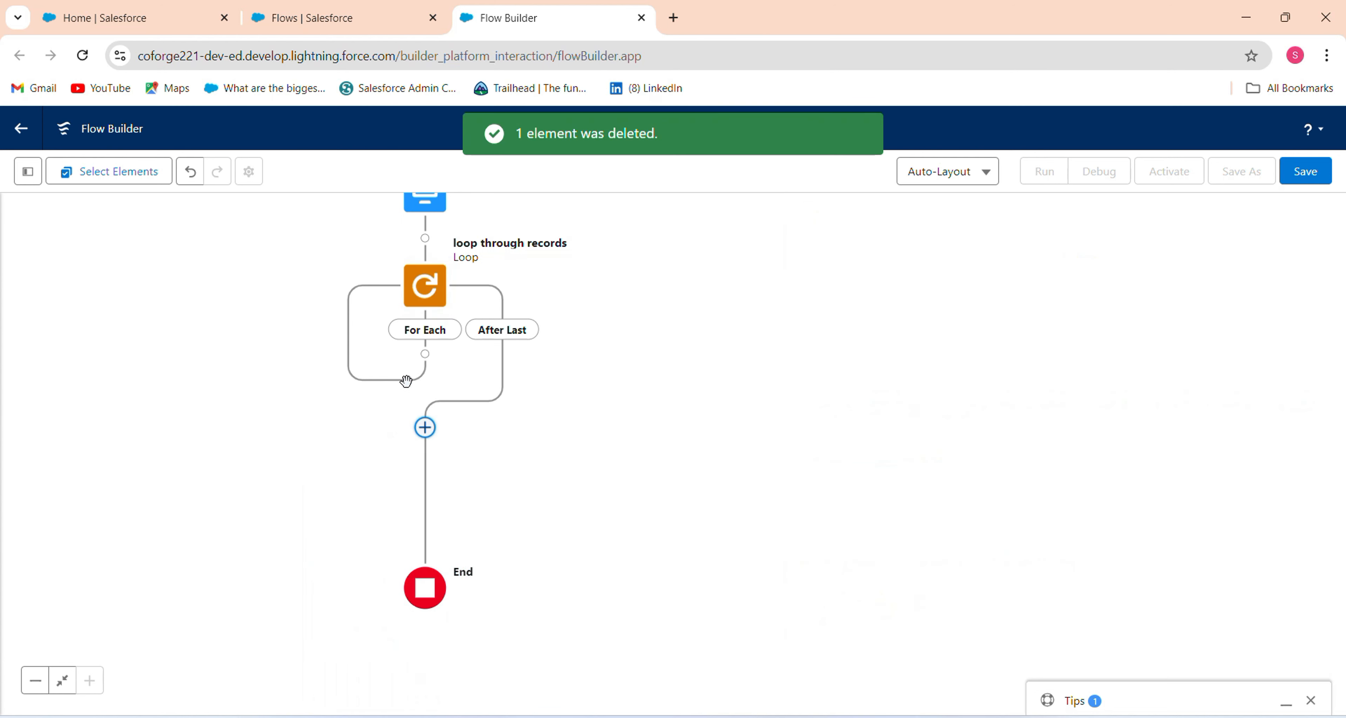
{"action": "left_click", "coordinate": [424, 354]}
{"action": "type", "text": "Cre"}
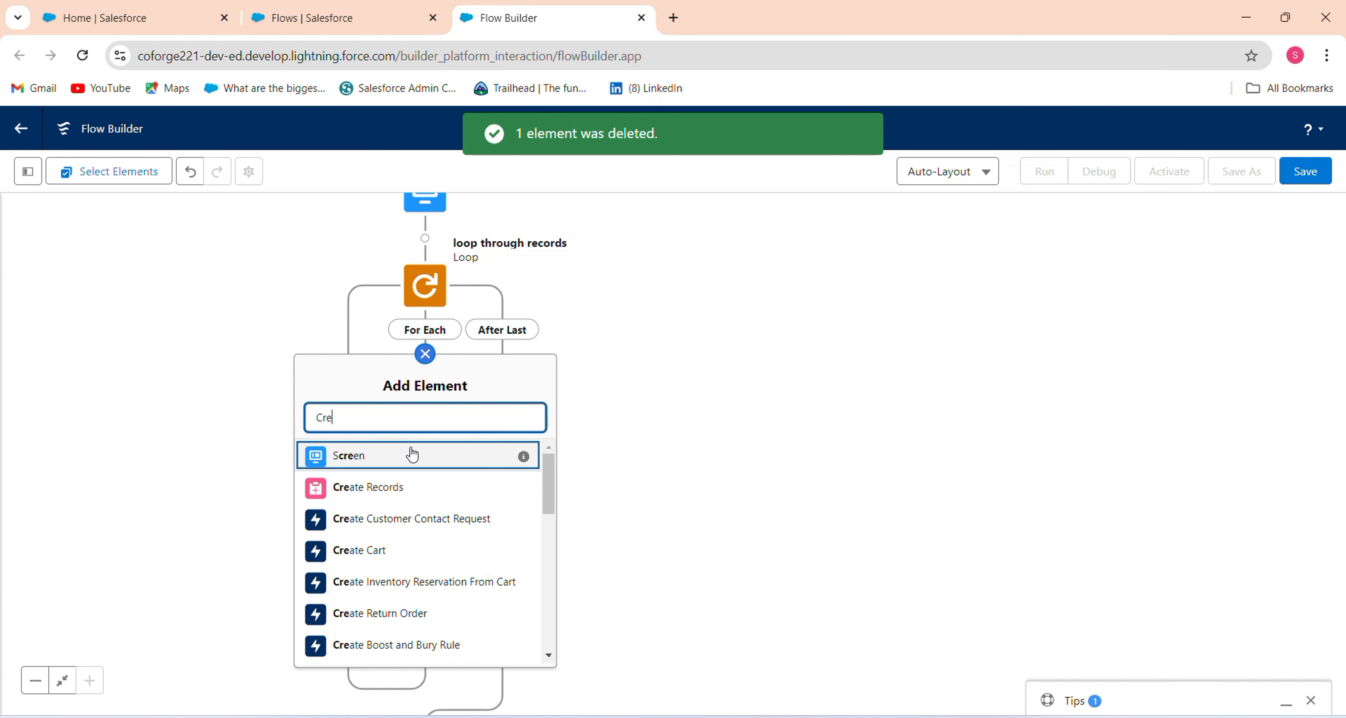
Add a Create Records element in the loop that creates a Lead with manually set field values.
{"action": "left_click", "coordinate": [412, 491]}
{"action": "left_click", "coordinate": [807, 431]}
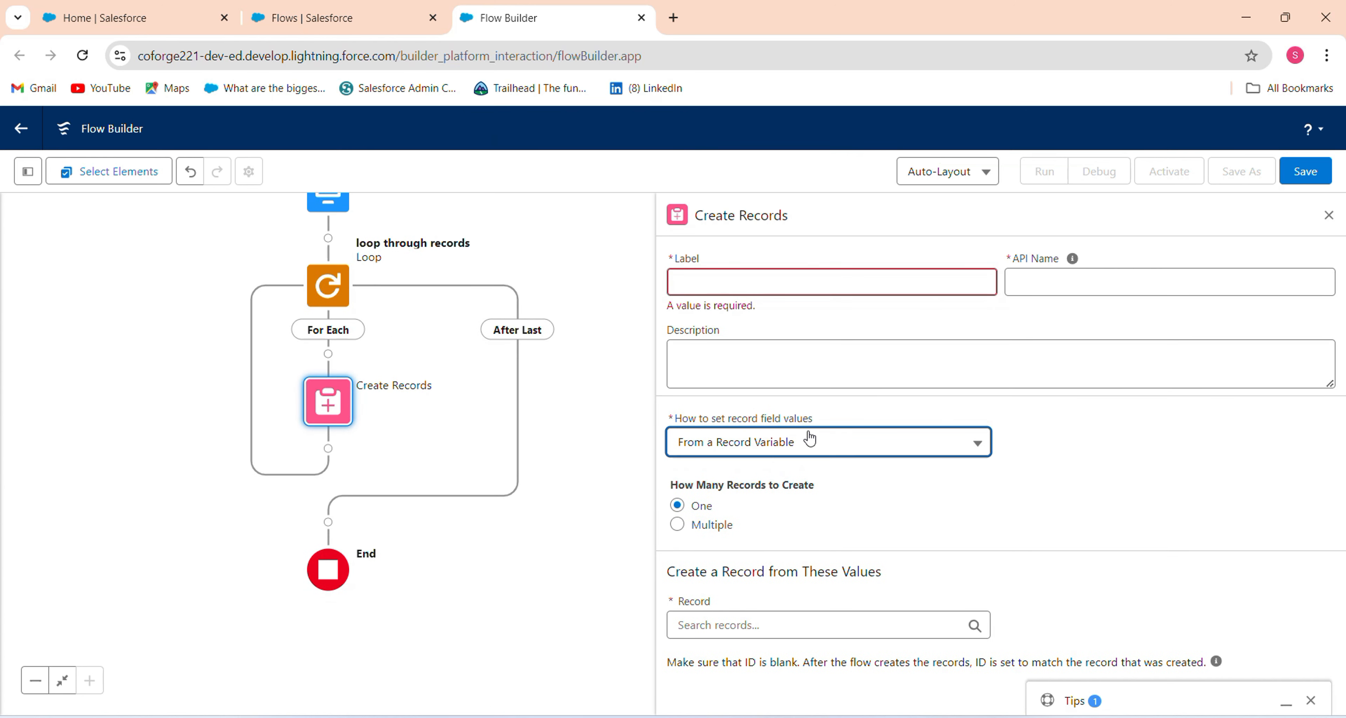
{"action": "left_click", "coordinate": [750, 486]}
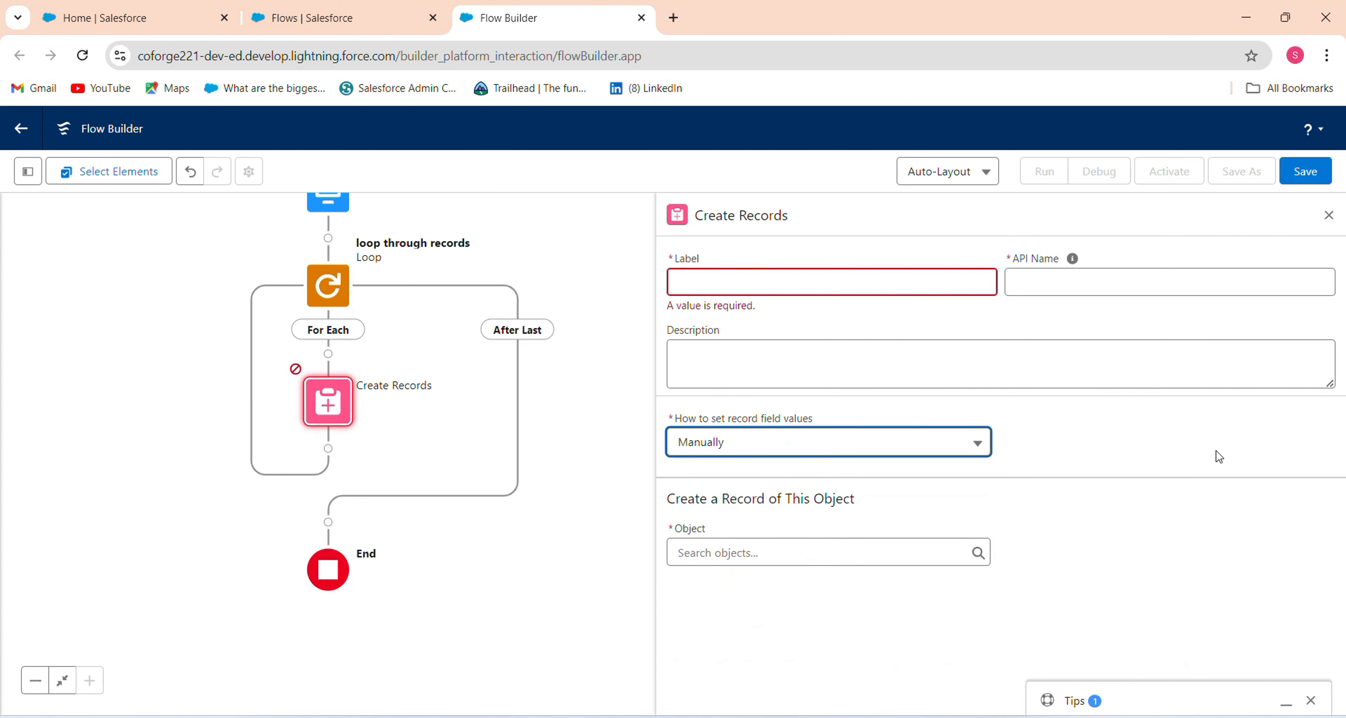
{"action": "left_click", "coordinate": [897, 549]}
{"action": "type", "text": "lead"}
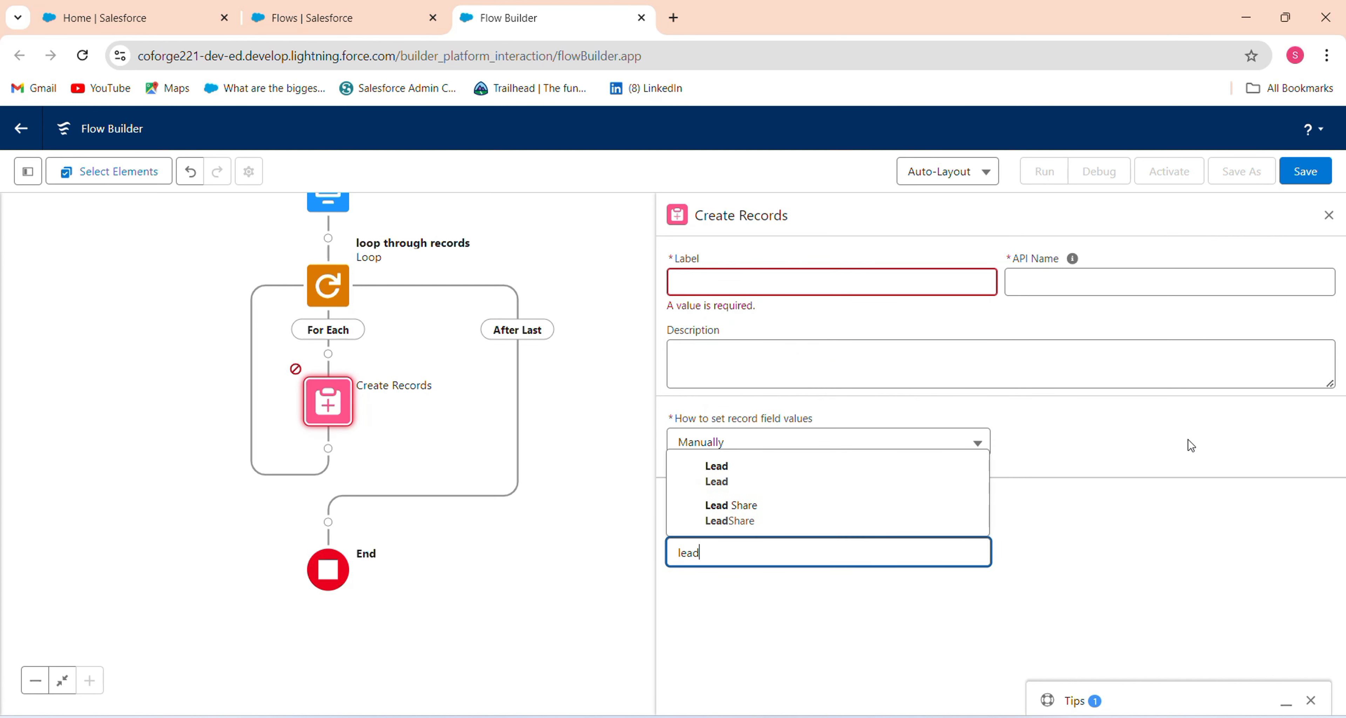
{"action": "left_click", "coordinate": [903, 480]}
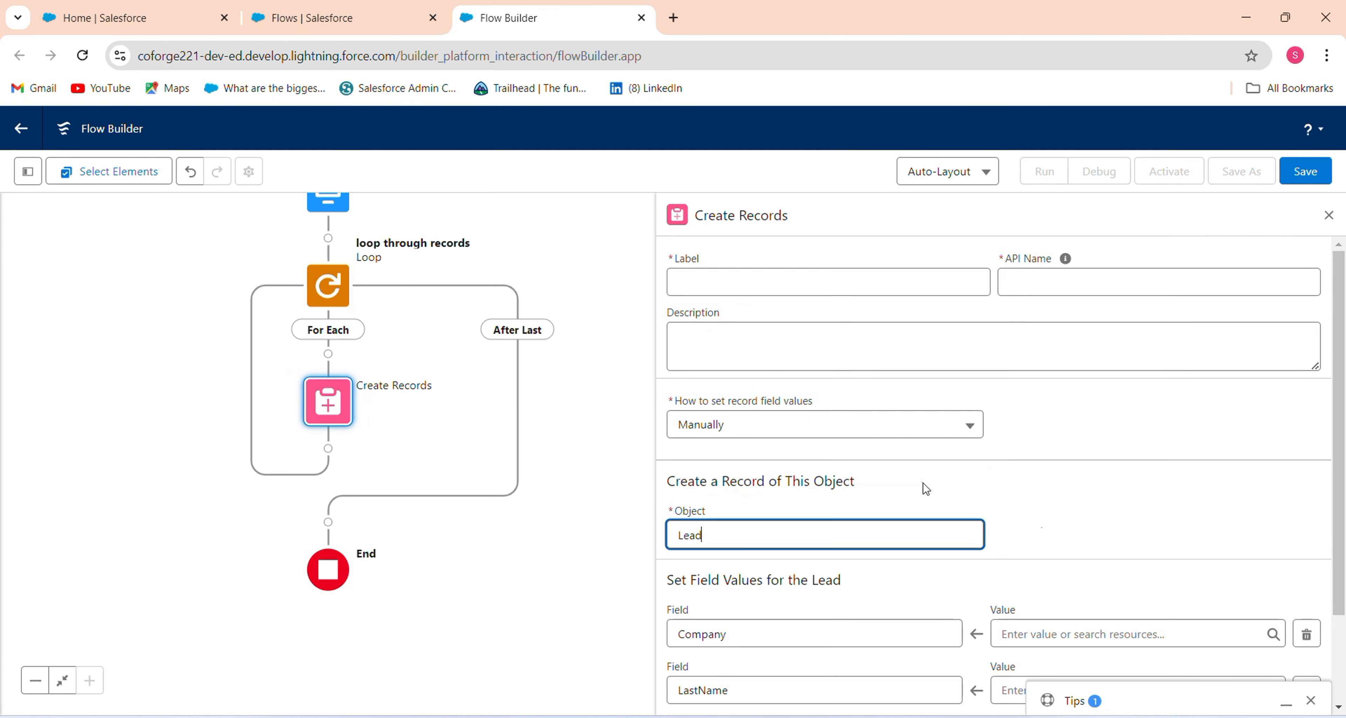
Set the Lead's Company from the loop's Current Item Company field.
{"action": "scroll", "coordinate": [923, 487], "scroll_direction": "down", "scroll_amount": 2}
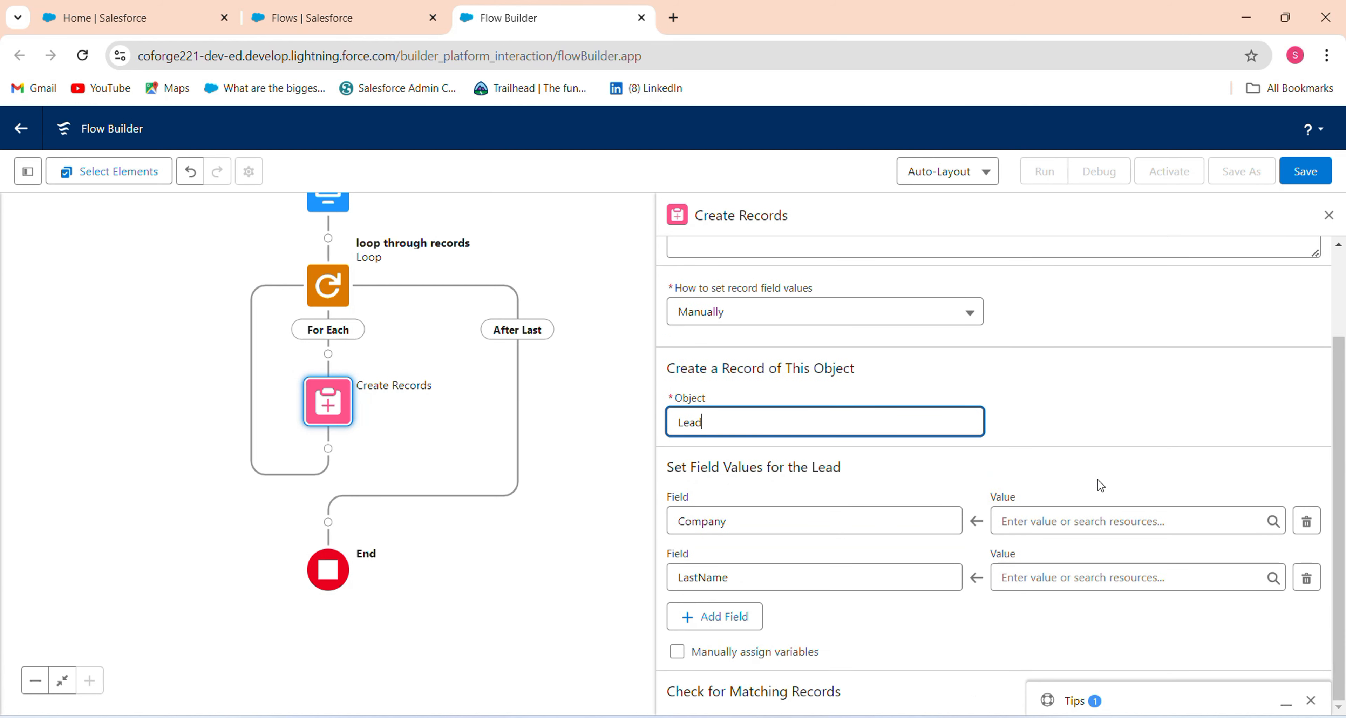
{"action": "left_click", "coordinate": [1100, 517]}
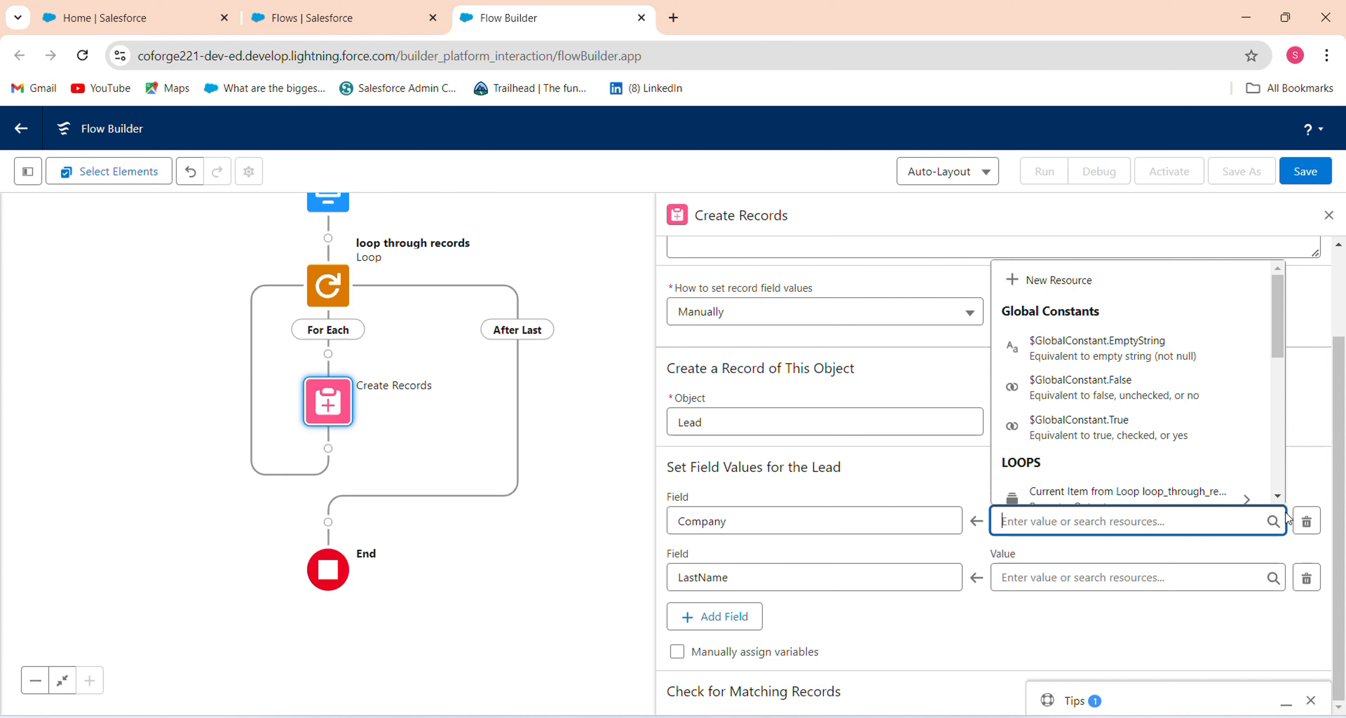
{"action": "scroll", "coordinate": [1286, 497], "scroll_direction": "down", "scroll_amount": 3}
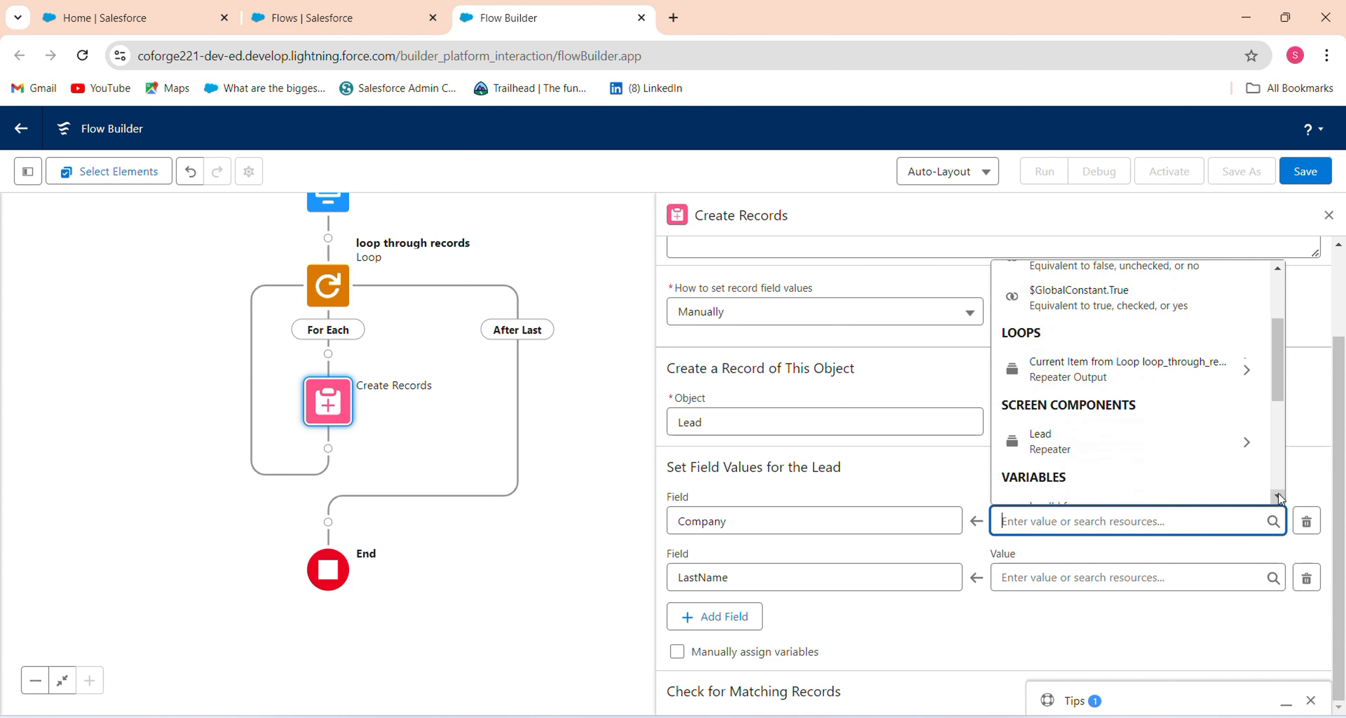
{"action": "left_click", "coordinate": [1142, 338]}
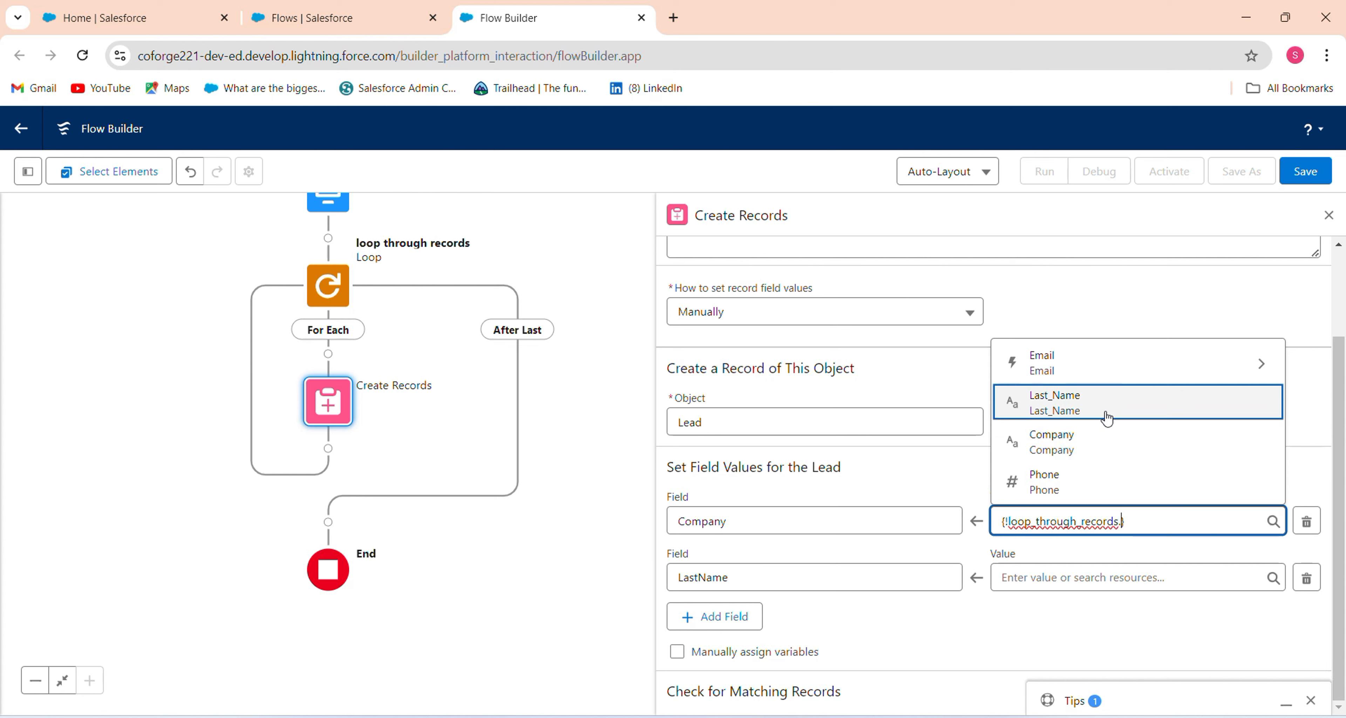
{"action": "left_click", "coordinate": [1102, 444]}
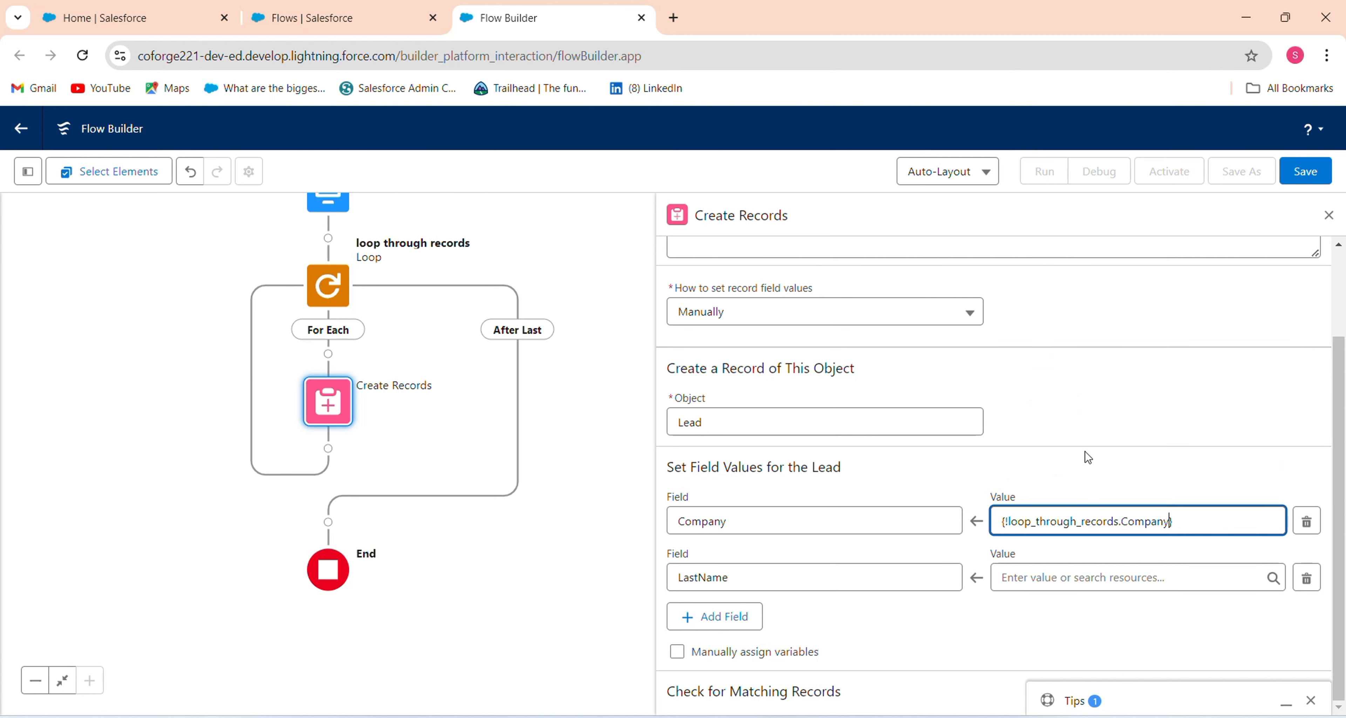
Label the element 'Create Records in Leads' so its API name fills in.
{"action": "scroll", "coordinate": [1332, 365], "scroll_direction": "up", "scroll_amount": 3}
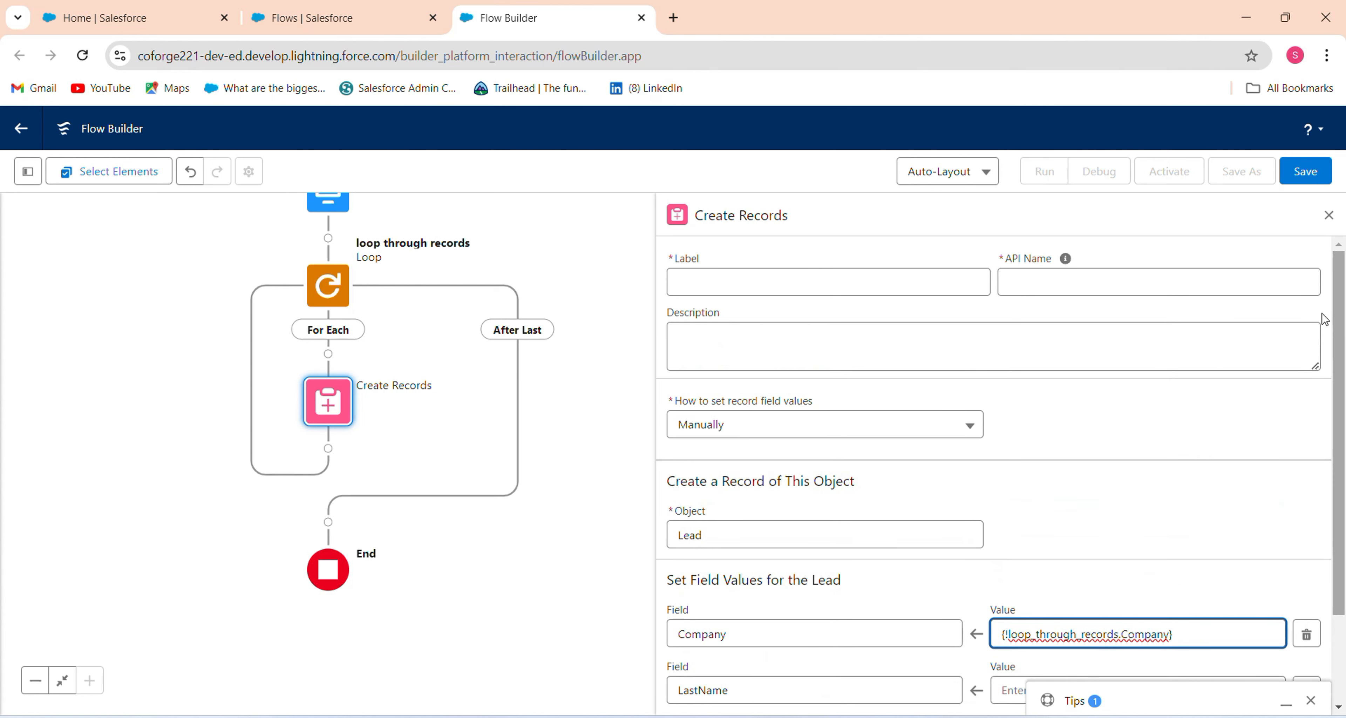
{"action": "left_click", "coordinate": [832, 270]}
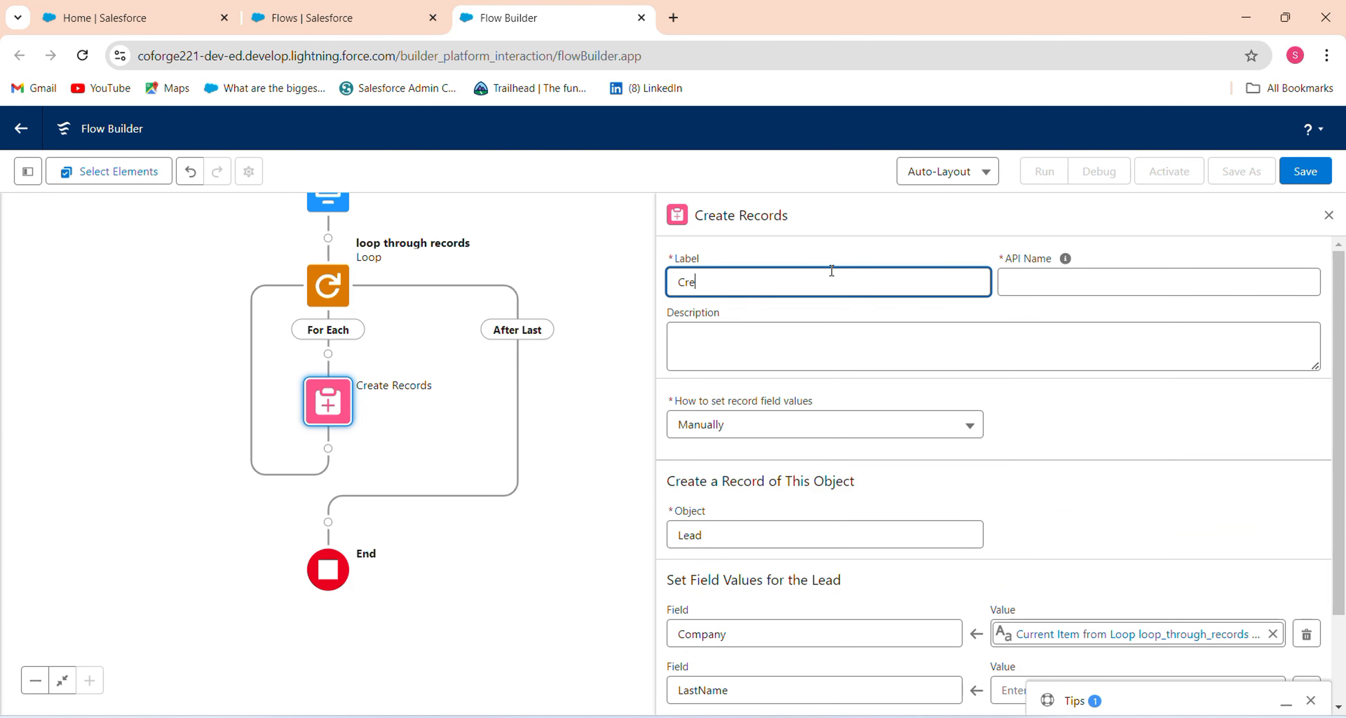
{"action": "type", "text": "Create Records in Leads"}
{"action": "left_click", "coordinate": [1128, 428]}
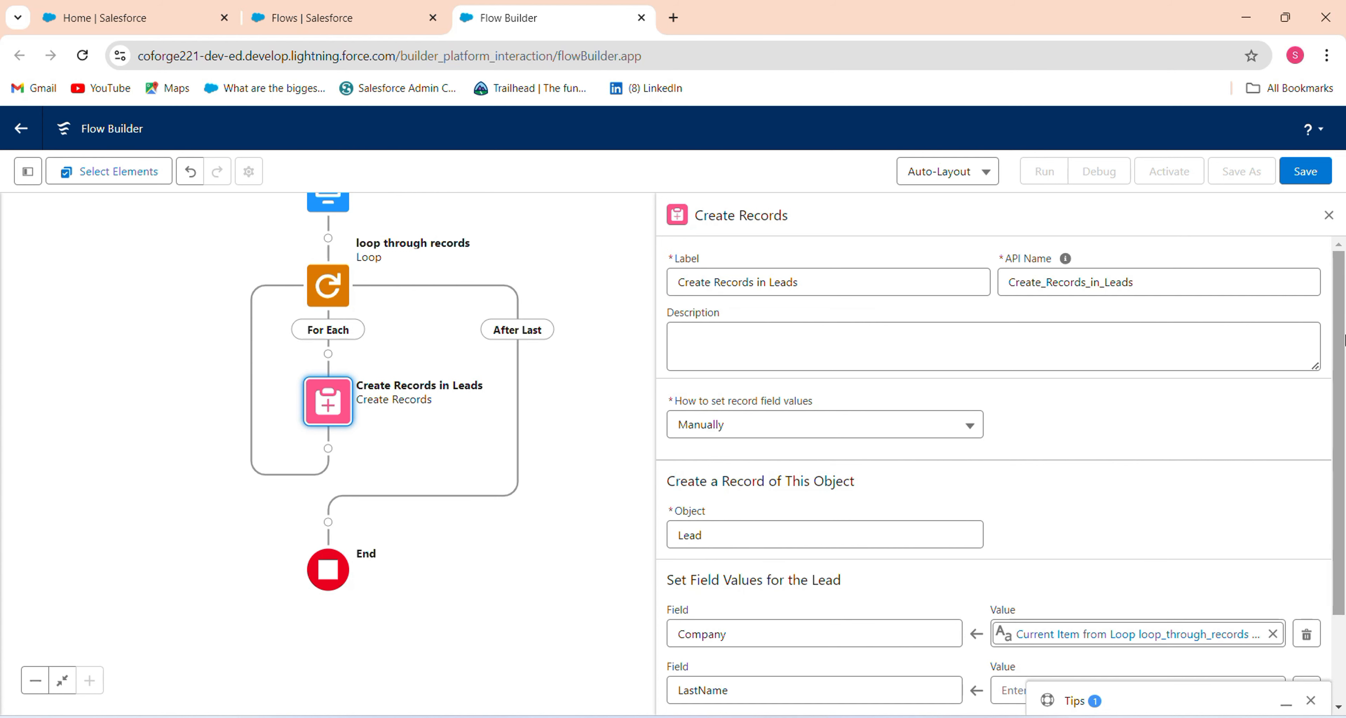
Map the Lead's LastName to the loop item's Last_Name field.
{"action": "scroll", "coordinate": [1320, 403], "scroll_direction": "down", "scroll_amount": 2}
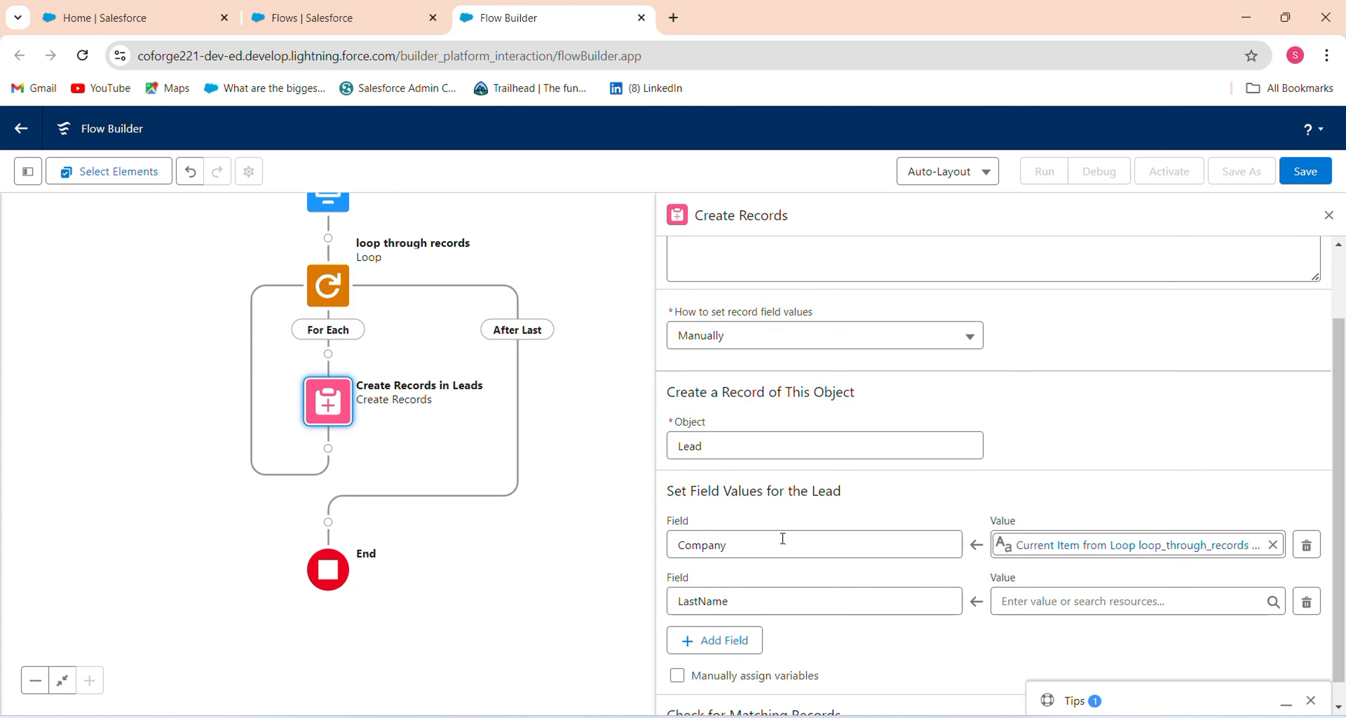
{"action": "left_click", "coordinate": [723, 640]}
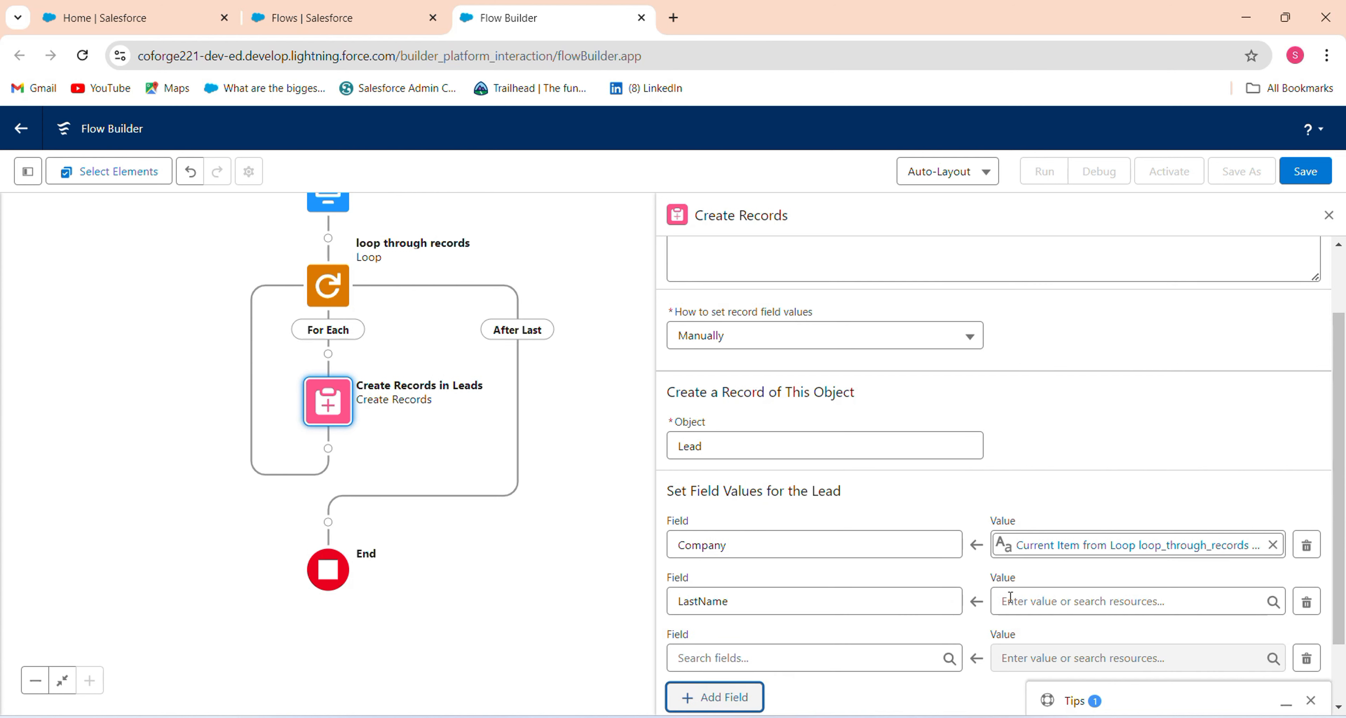
{"action": "left_click", "coordinate": [1012, 597]}
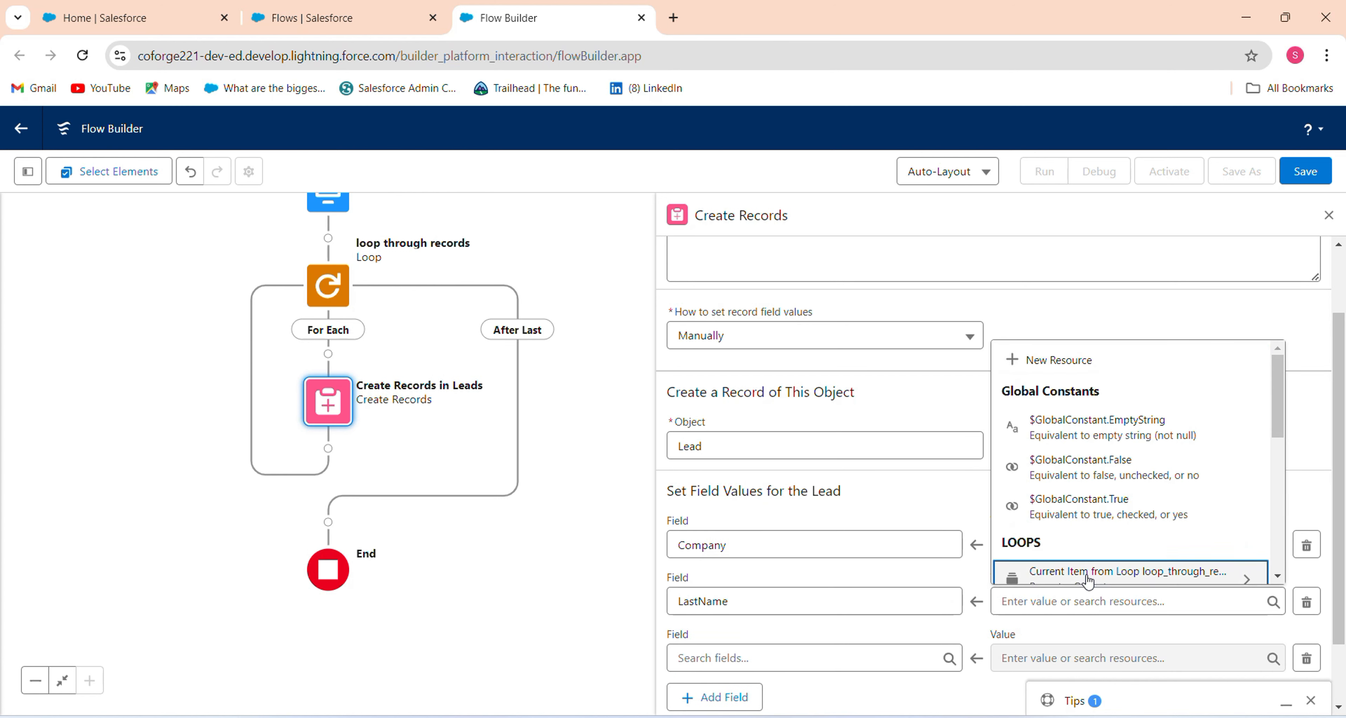
{"action": "left_click", "coordinate": [1008, 569]}
{"action": "left_click", "coordinate": [1095, 486]}
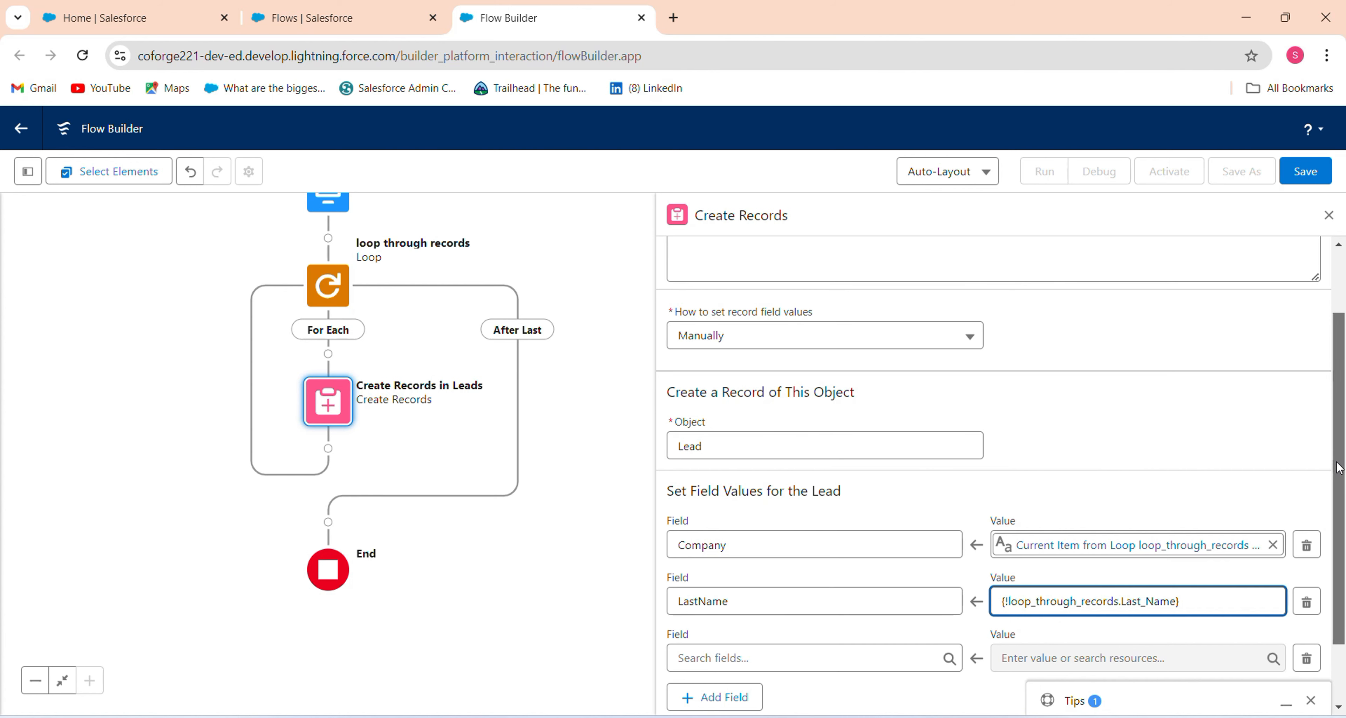
Add an Email field row valued from the loop item's Email.
{"action": "scroll", "coordinate": [1313, 596], "scroll_direction": "down", "scroll_amount": 1}
{"action": "left_click", "coordinate": [861, 577]}
{"action": "type", "text": "ema"}
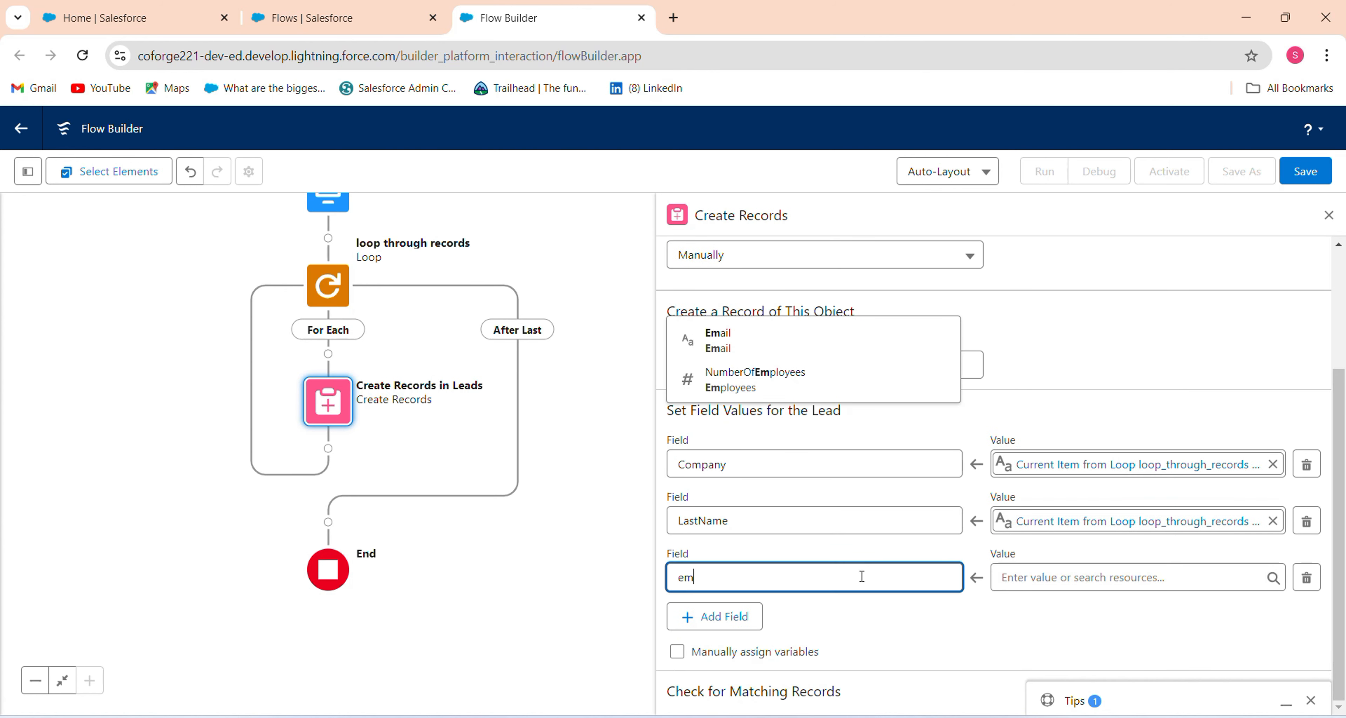
{"action": "left_click", "coordinate": [846, 558]}
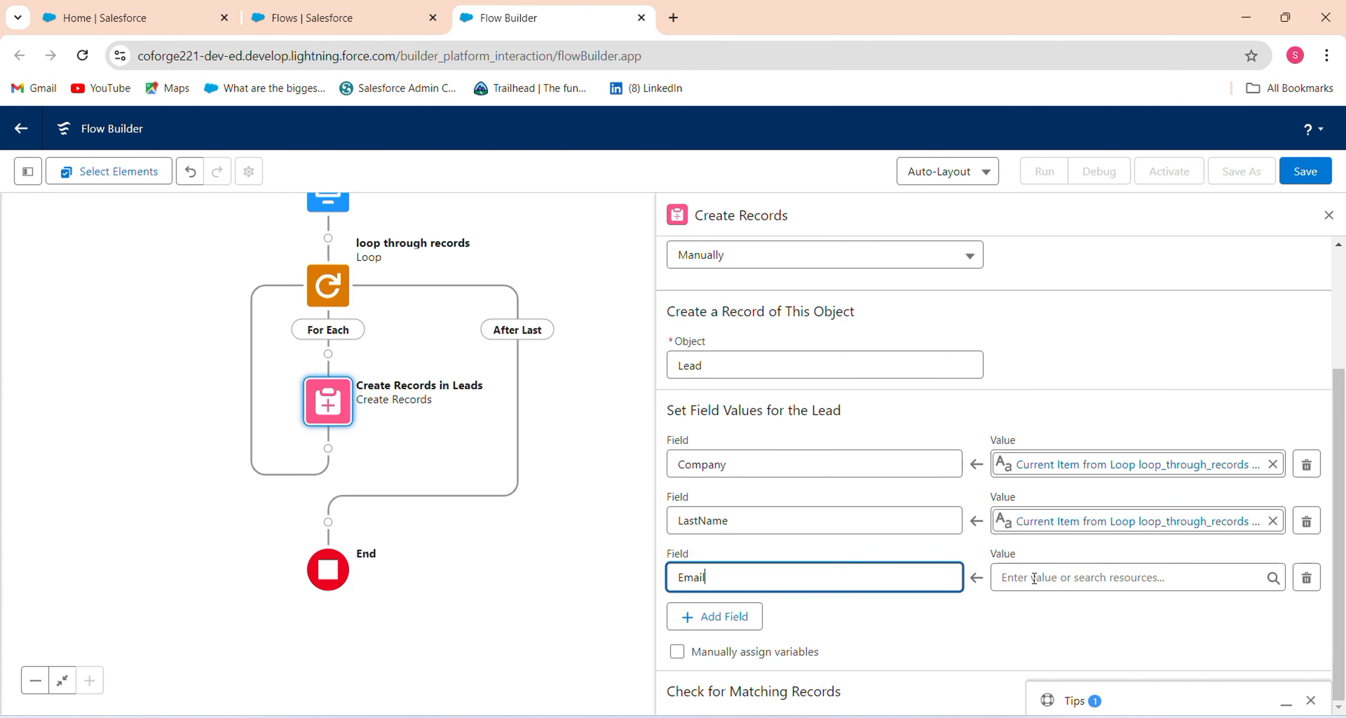
{"action": "left_click", "coordinate": [1062, 590]}
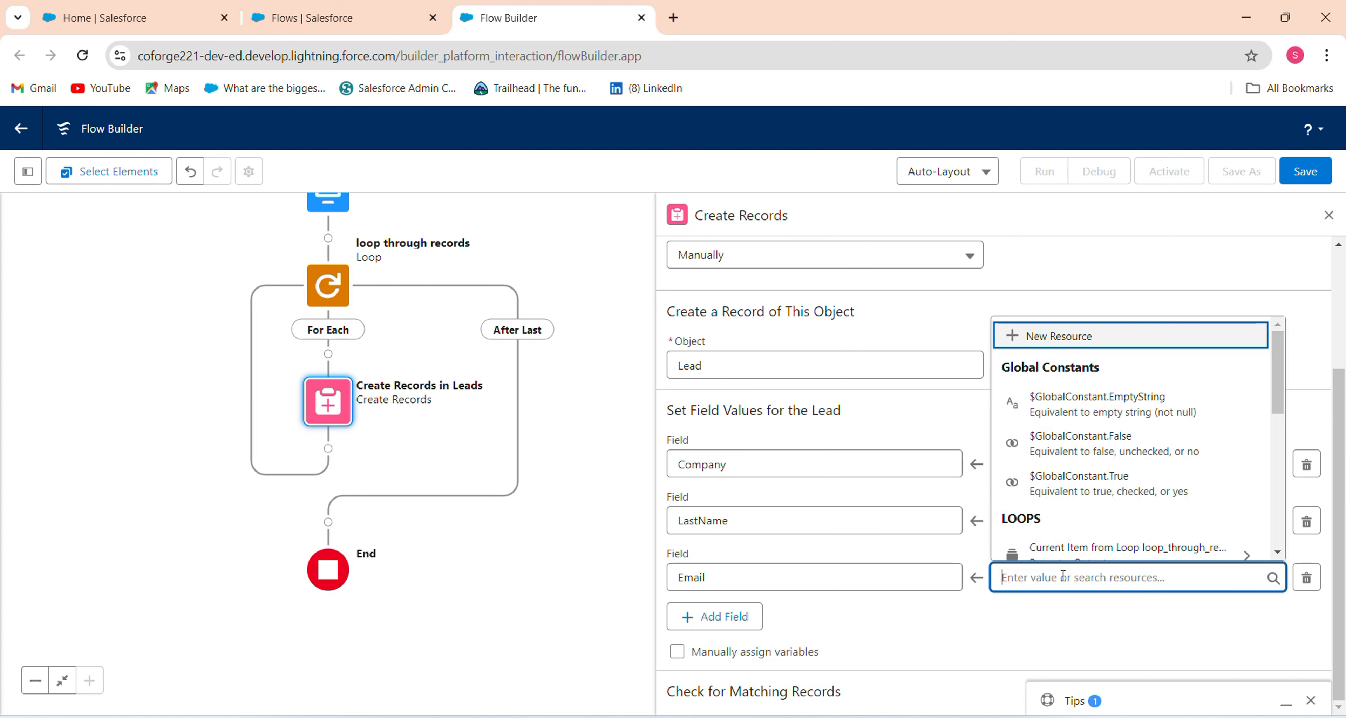
{"action": "left_click", "coordinate": [1128, 556]}
{"action": "left_click", "coordinate": [1120, 426]}
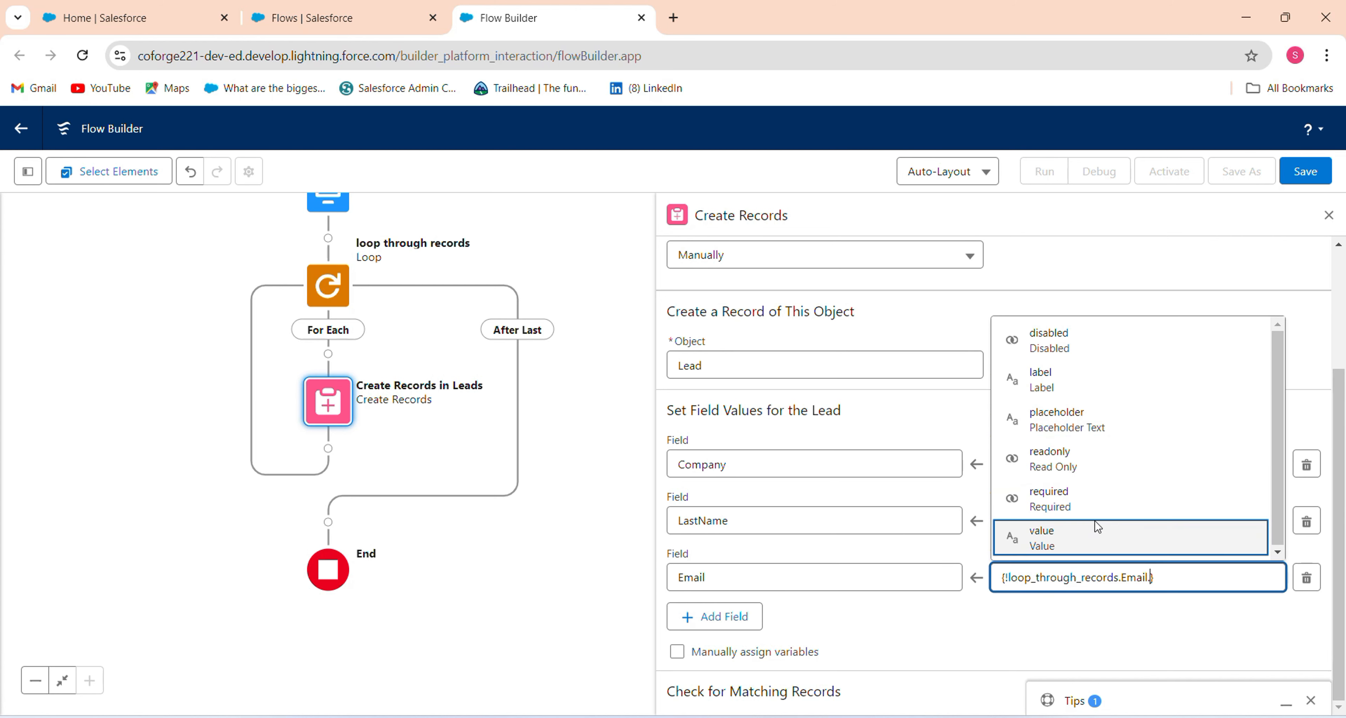
{"action": "left_click", "coordinate": [1097, 536]}
Add a Phone field row valued from the loop item's Phone, then save the flow.
{"action": "left_click", "coordinate": [711, 619]}
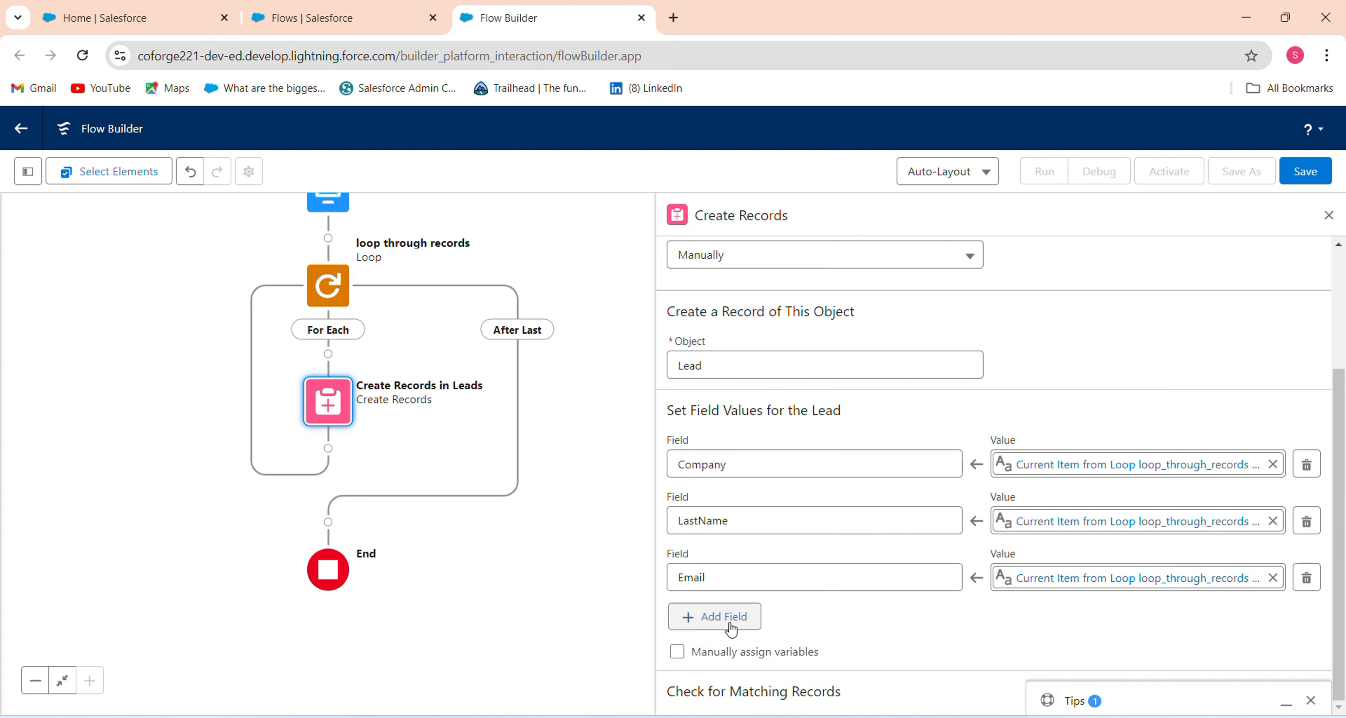
{"action": "left_click", "coordinate": [803, 630]}
{"action": "type", "text": "ph"}
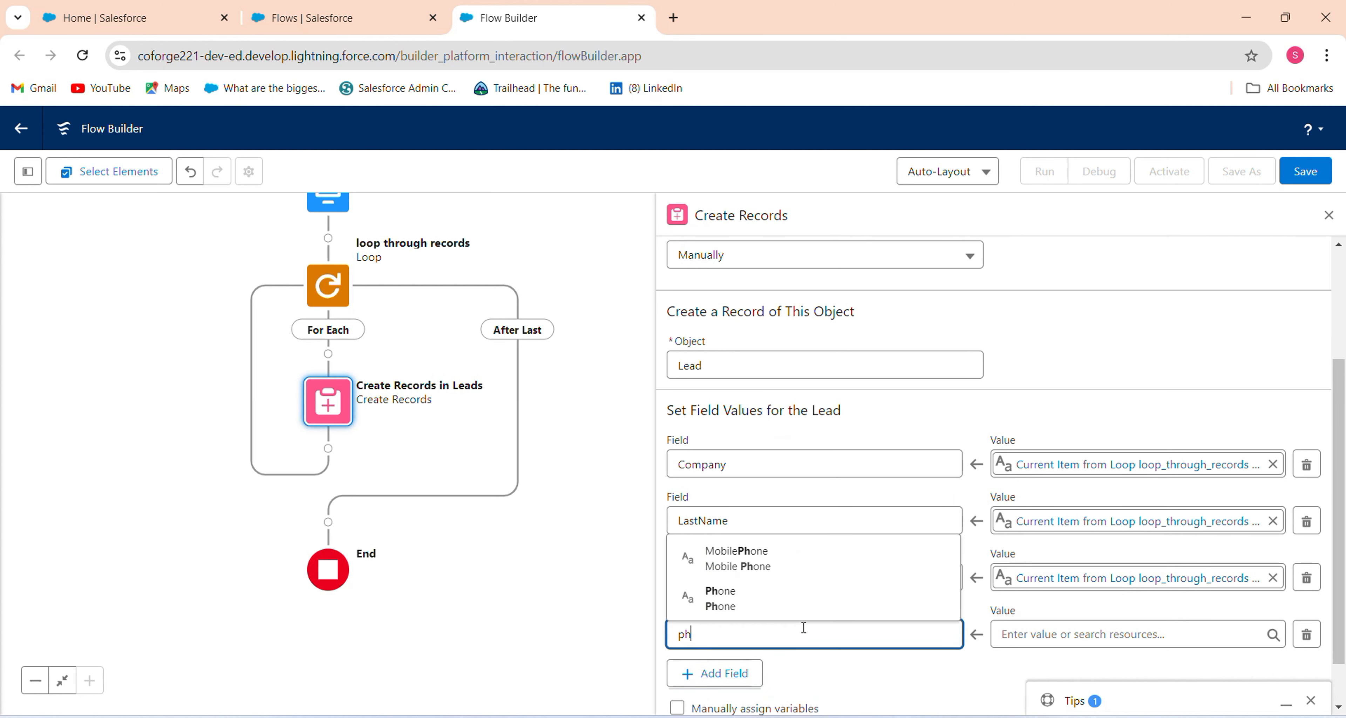
{"action": "left_click", "coordinate": [745, 601]}
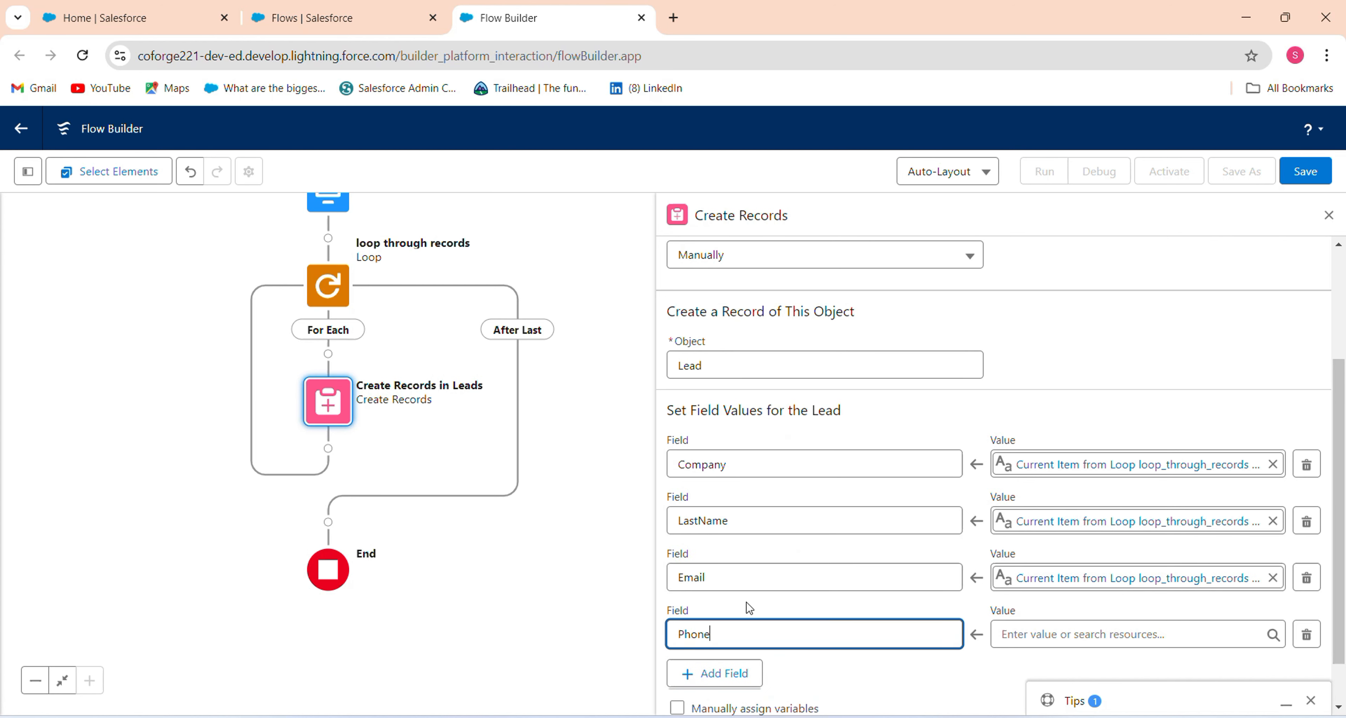
{"action": "left_click", "coordinate": [1027, 633]}
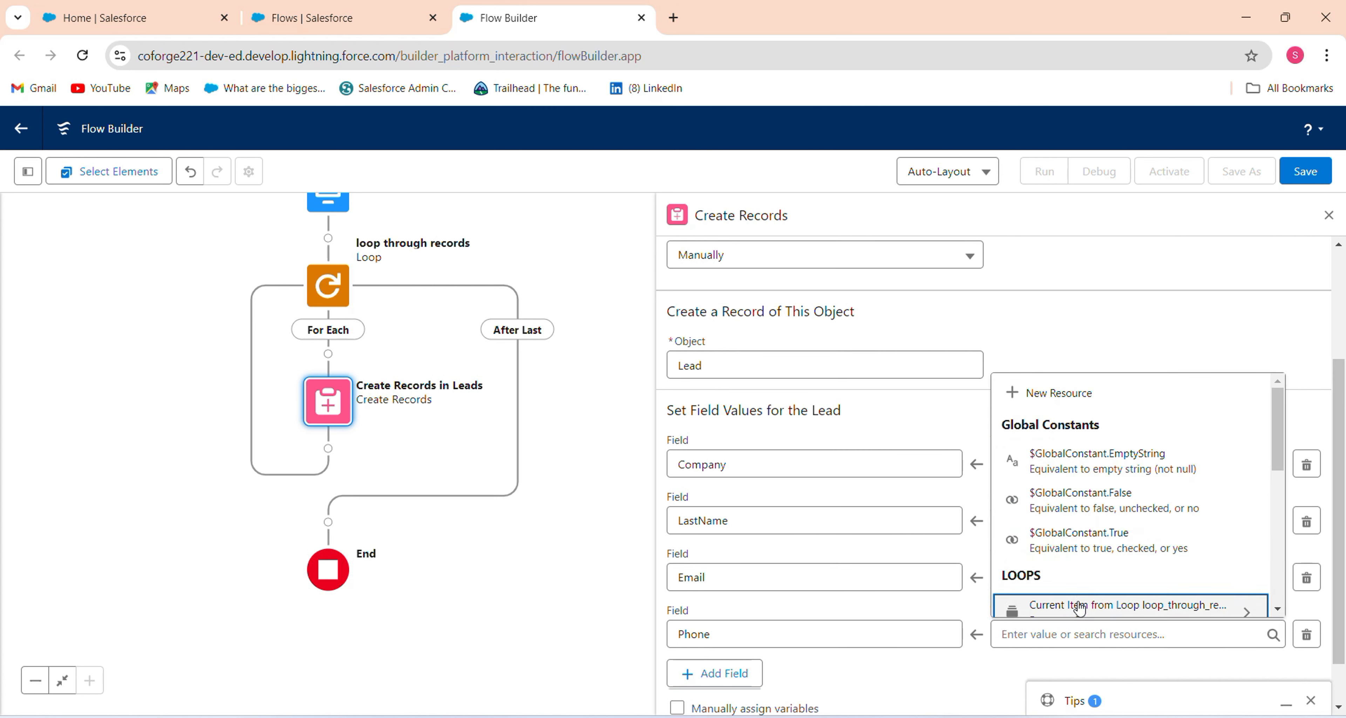
{"action": "left_click", "coordinate": [1087, 602]}
{"action": "left_click", "coordinate": [1099, 593]}
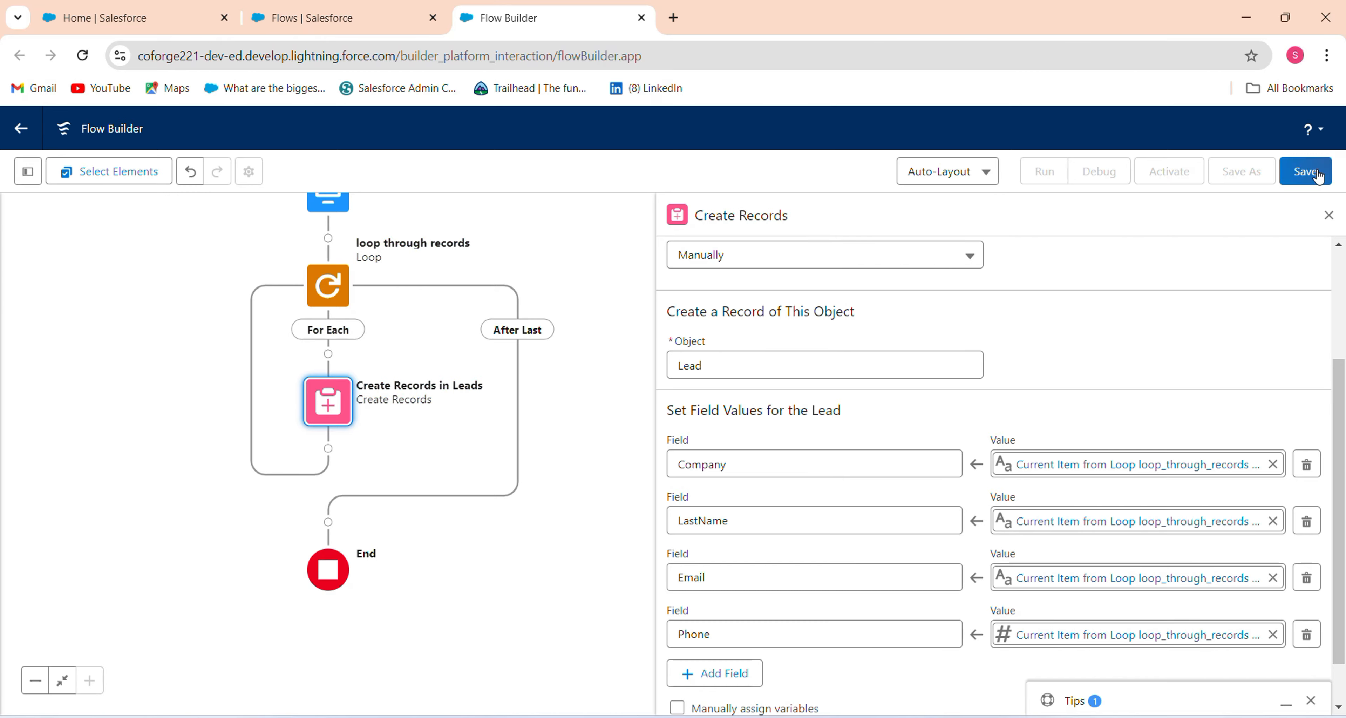
{"action": "left_click", "coordinate": [1304, 170]}
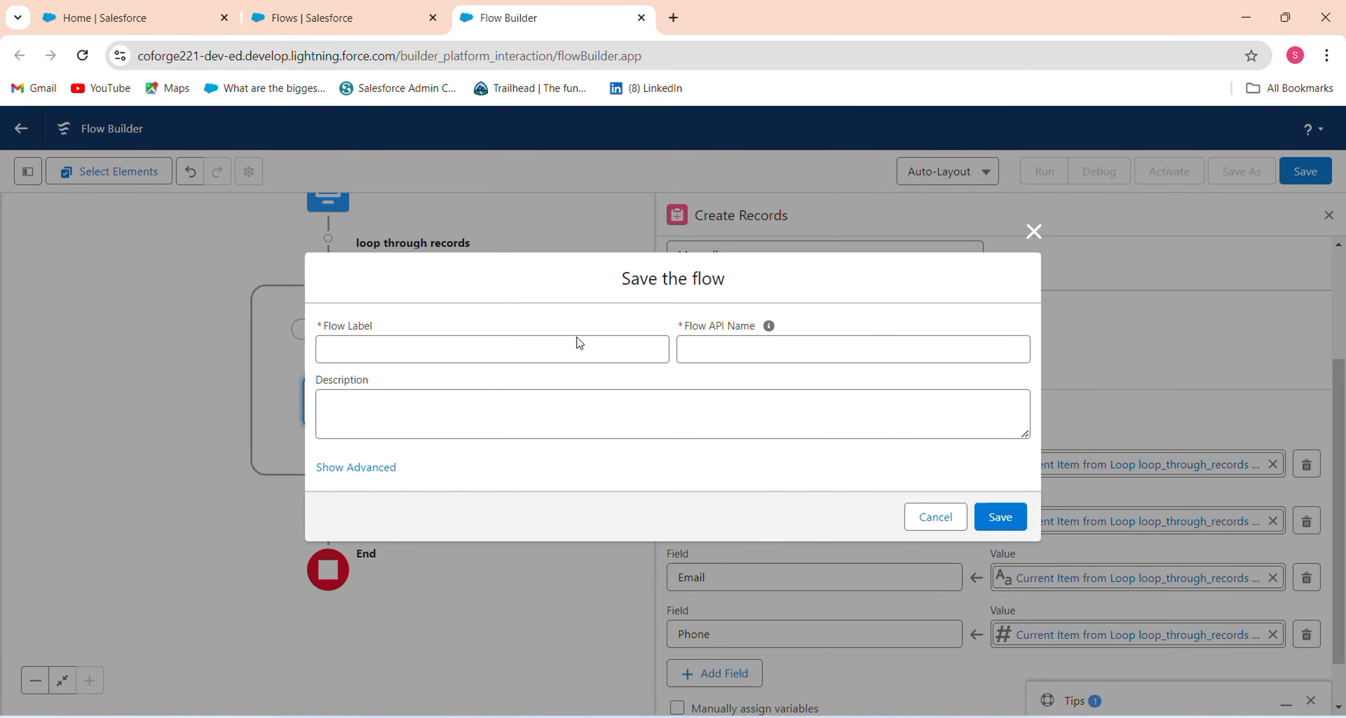
Label the flow 'Repeater Component by Screen Flow', letting the API name fill, and confirm saving.
{"action": "left_click", "coordinate": [579, 347]}
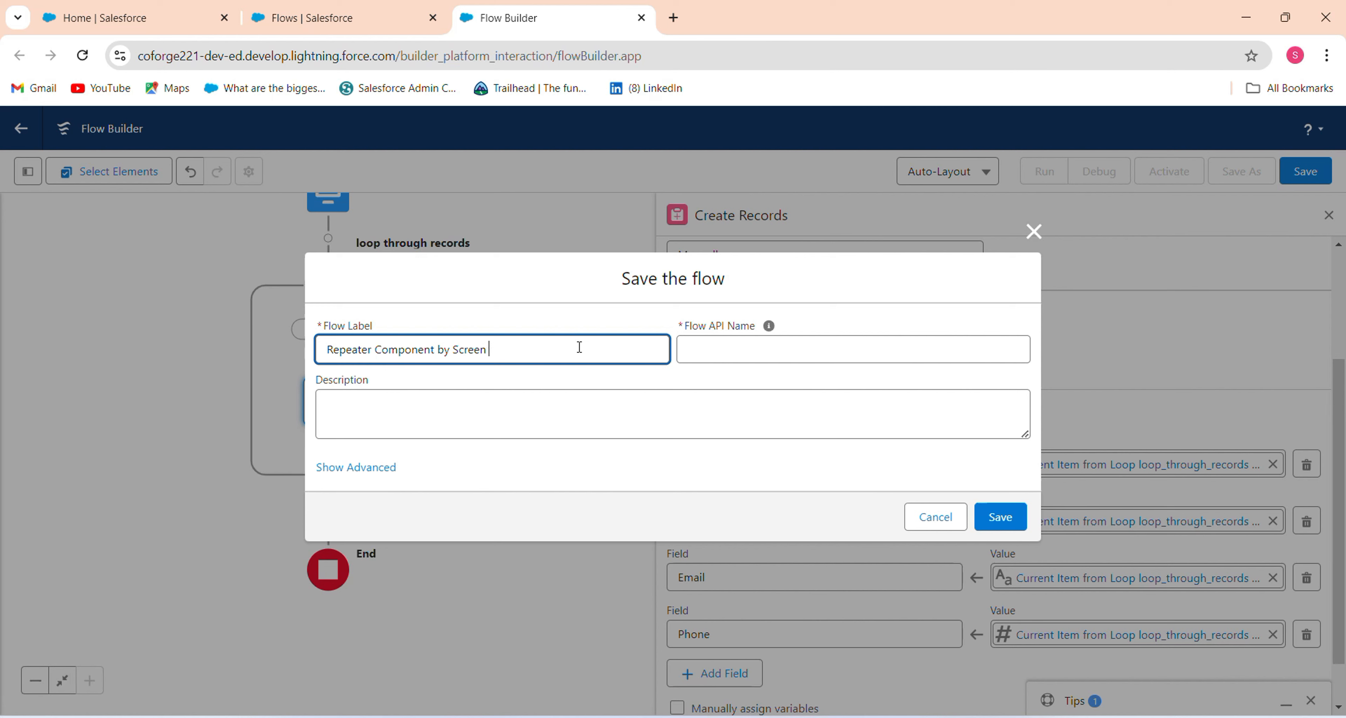
{"action": "type", "text": "w"}
{"action": "key", "text": "Tab"}
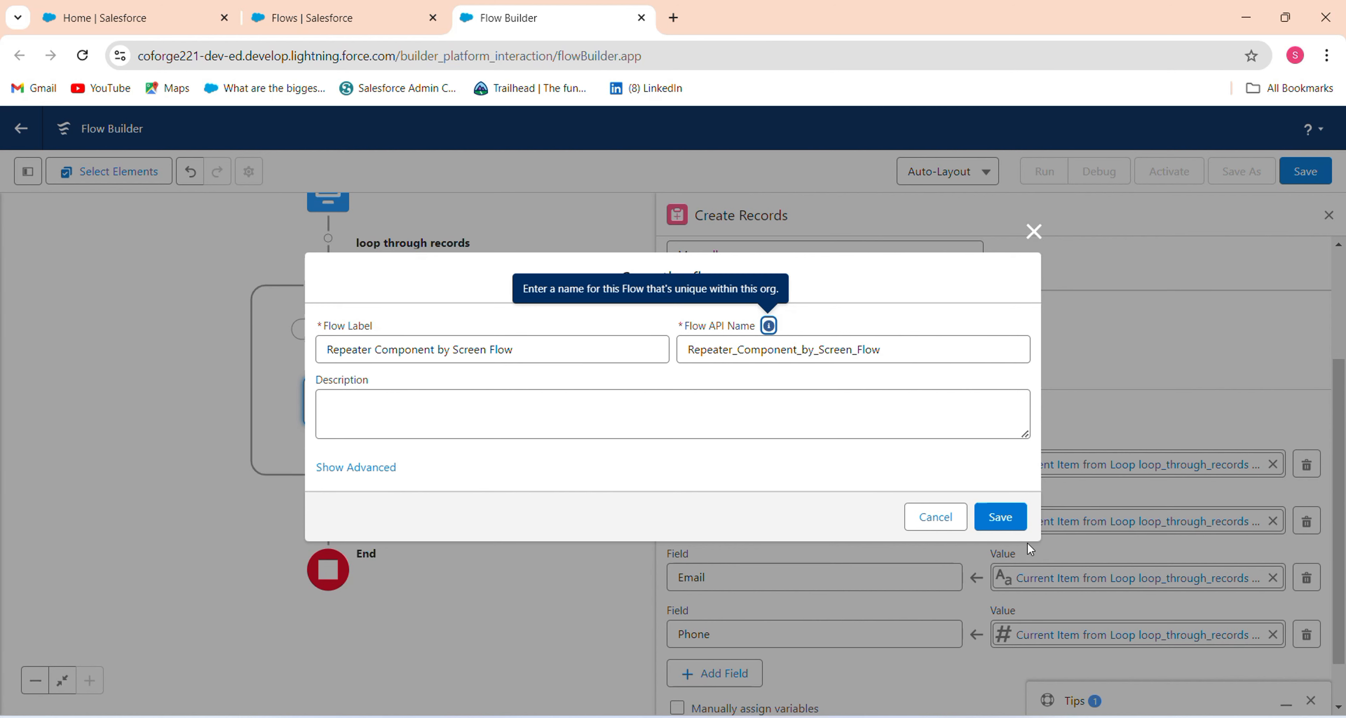
{"action": "left_click", "coordinate": [1000, 518]}
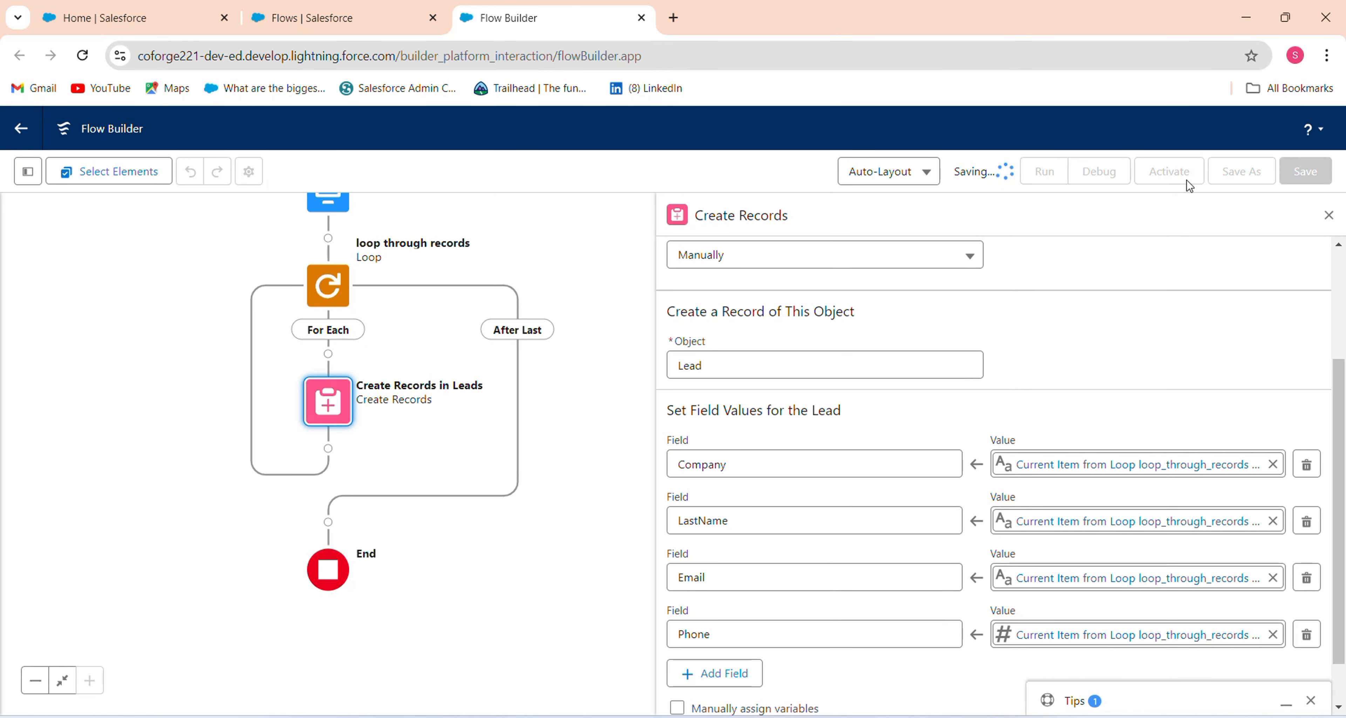
Activate the saved flow as Version 1, review the canvas, and return to the Salesforce Home page.
{"action": "left_click", "coordinate": [1179, 182]}
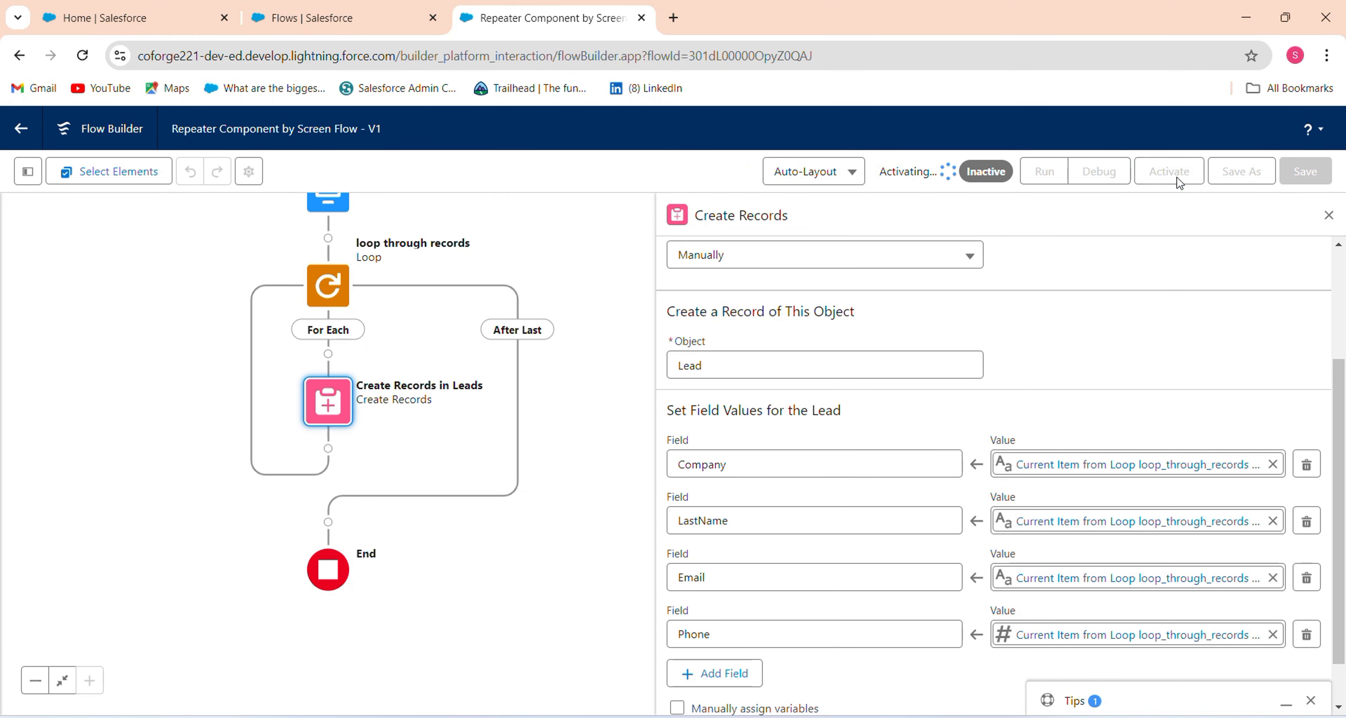
{"action": "left_click_drag", "start_coordinate": [1338, 409], "coordinate": [1345, 287]}
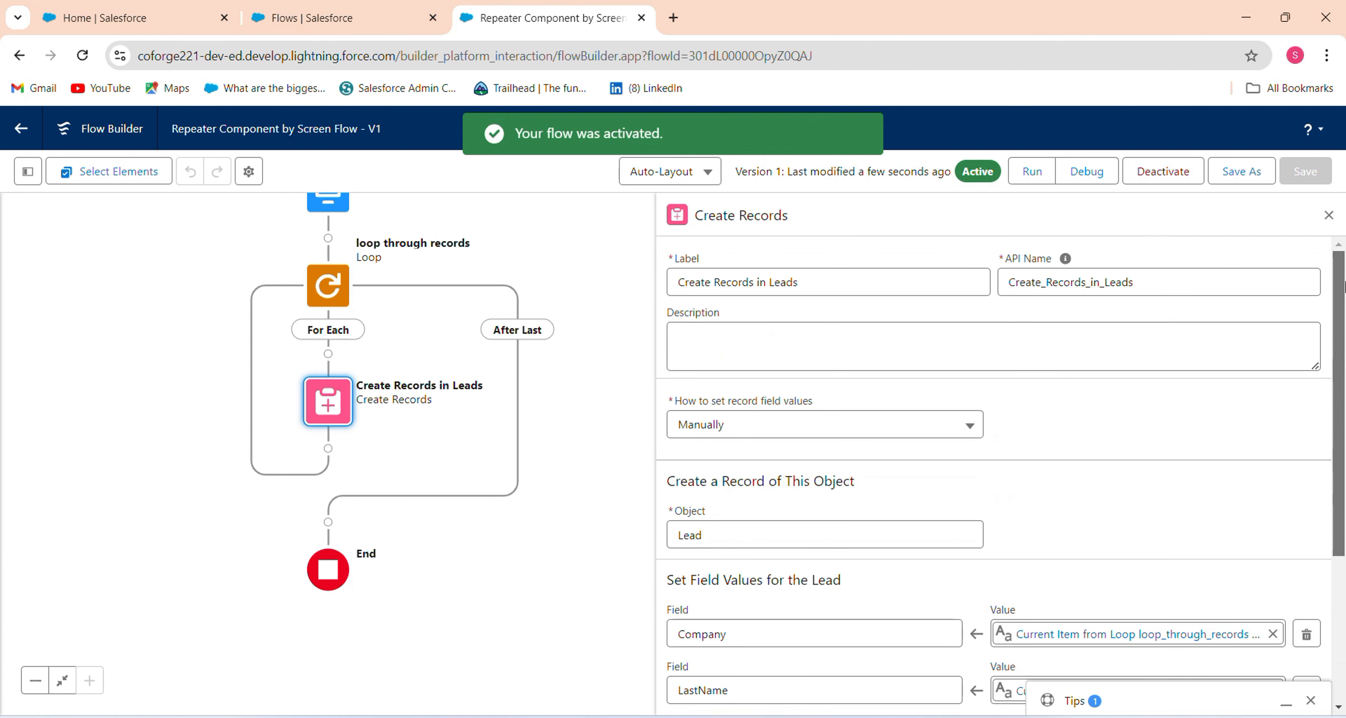
{"action": "left_click_drag", "start_coordinate": [650, 340], "coordinate": [576, 561]}
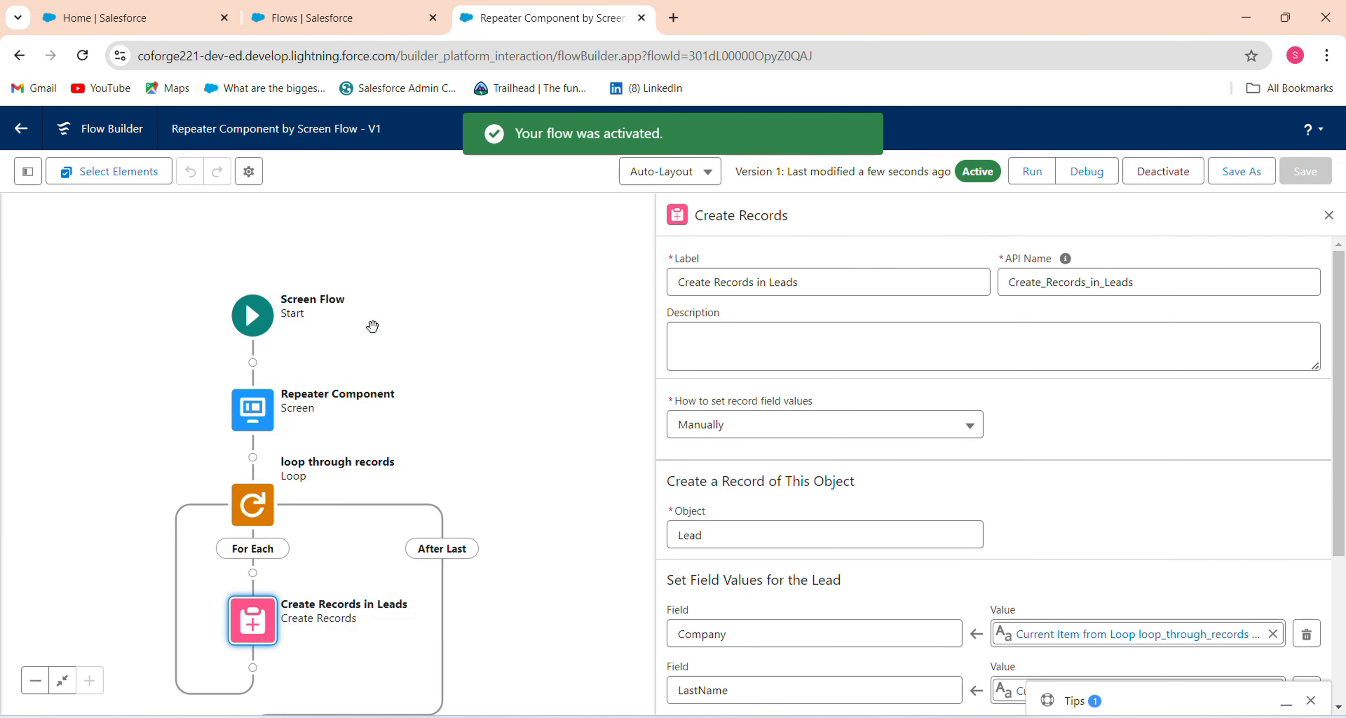
{"action": "left_click_drag", "start_coordinate": [433, 335], "coordinate": [539, 252]}
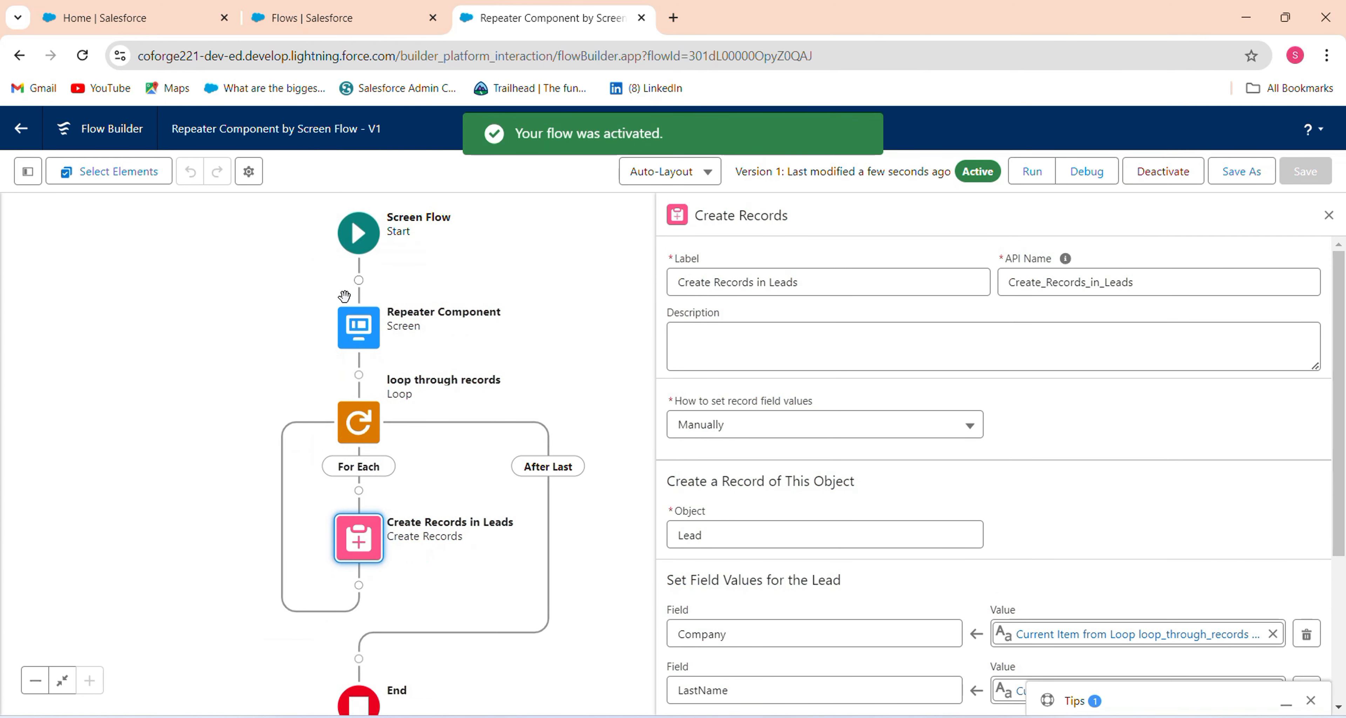
{"action": "left_click", "coordinate": [368, 331]}
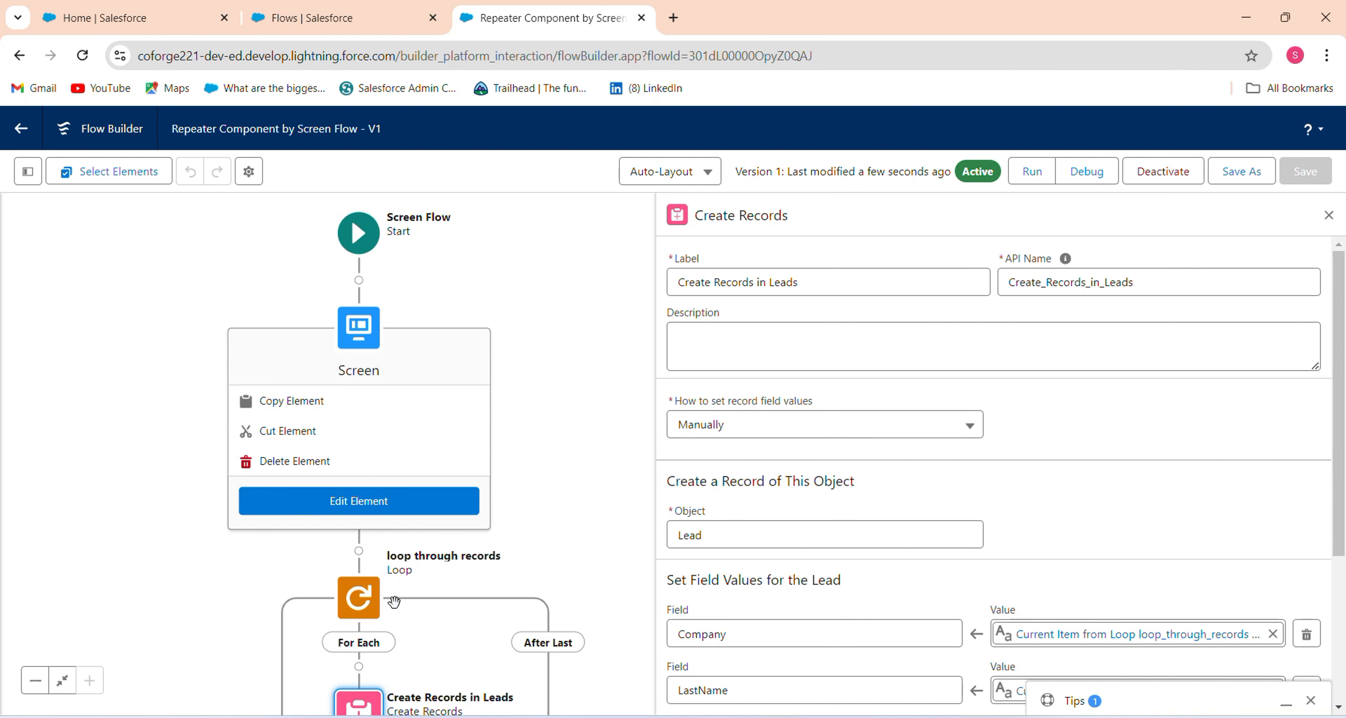
{"action": "left_click_drag", "start_coordinate": [511, 537], "coordinate": [533, 429]}
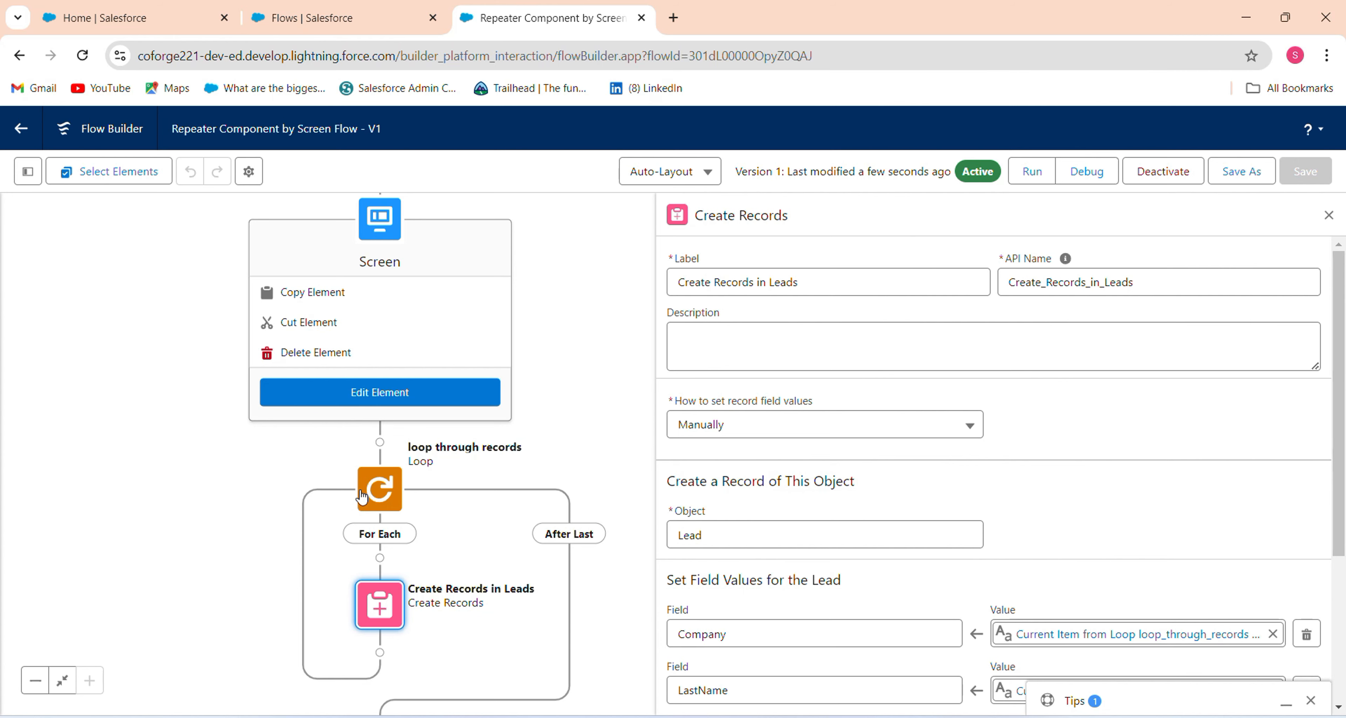
{"action": "left_click", "coordinate": [131, 18]}
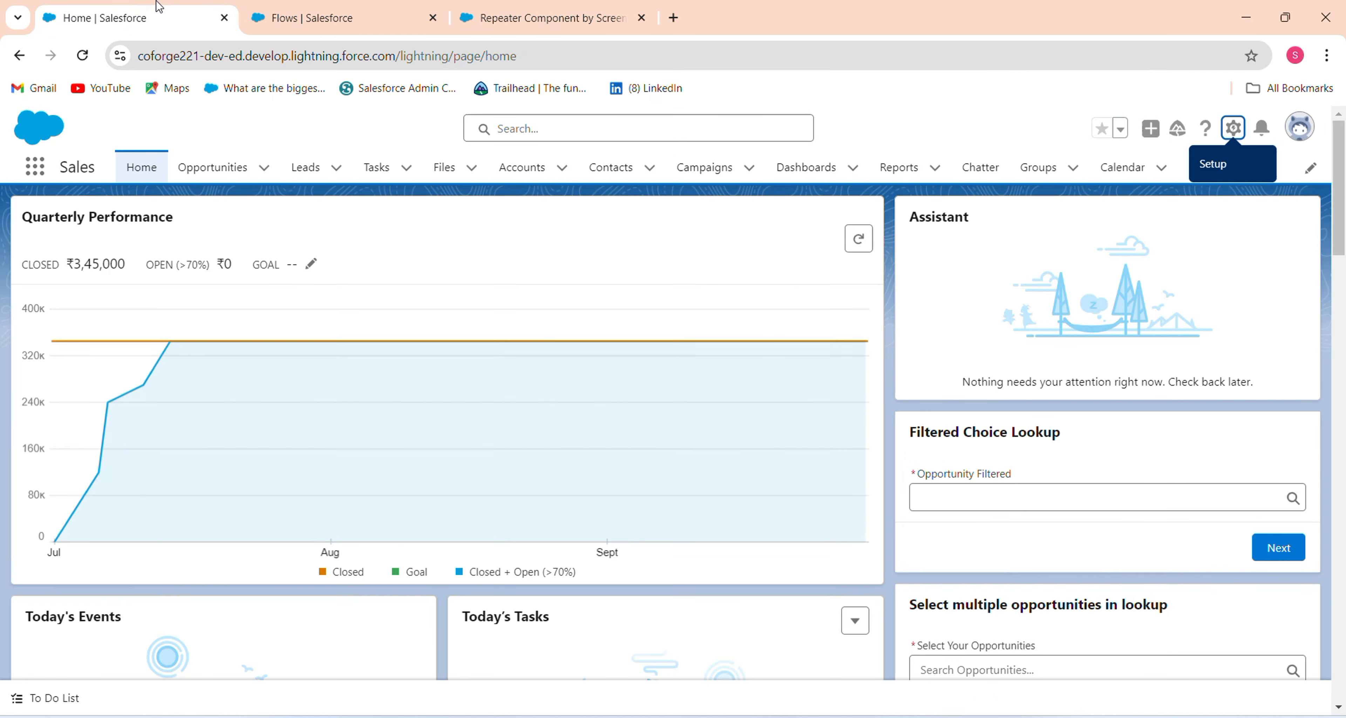
Edit the Home page and place a Flow component beside the Assistant column.
{"action": "left_click", "coordinate": [1233, 129]}
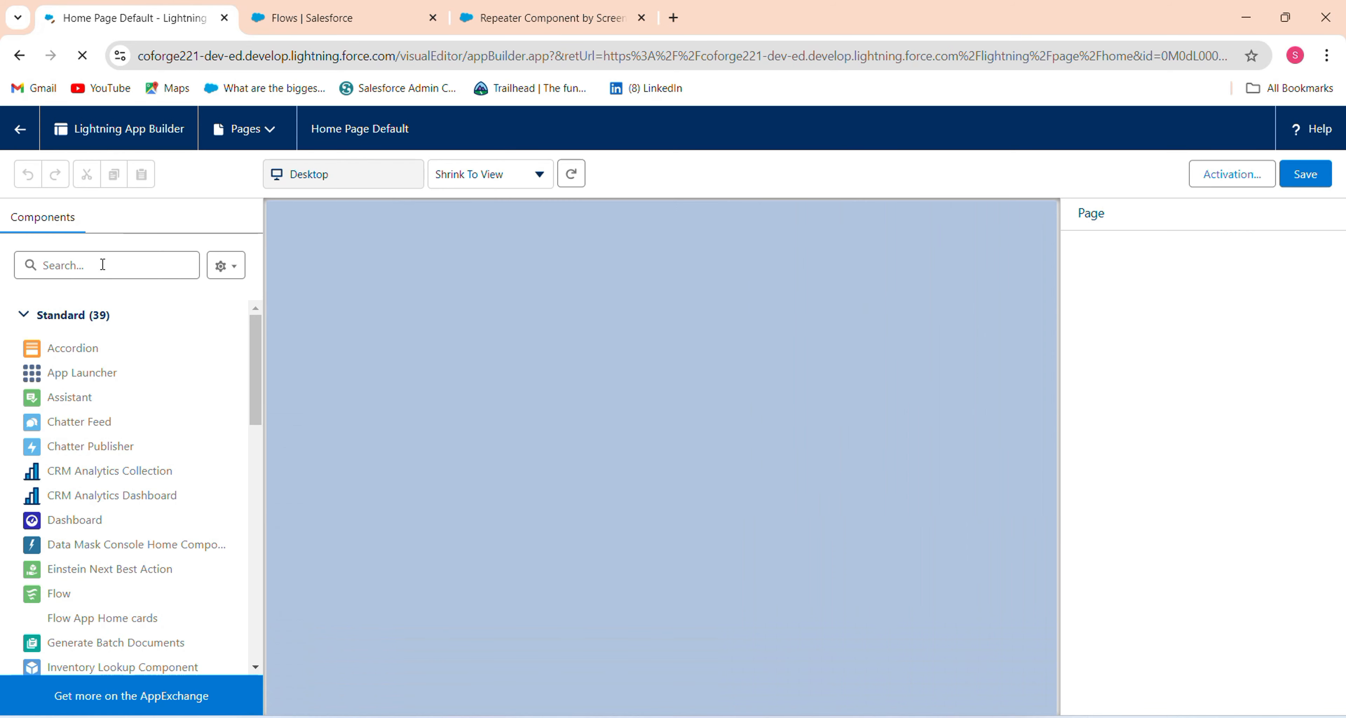
{"action": "left_click", "coordinate": [102, 271]}
{"action": "type", "text": "flow"}
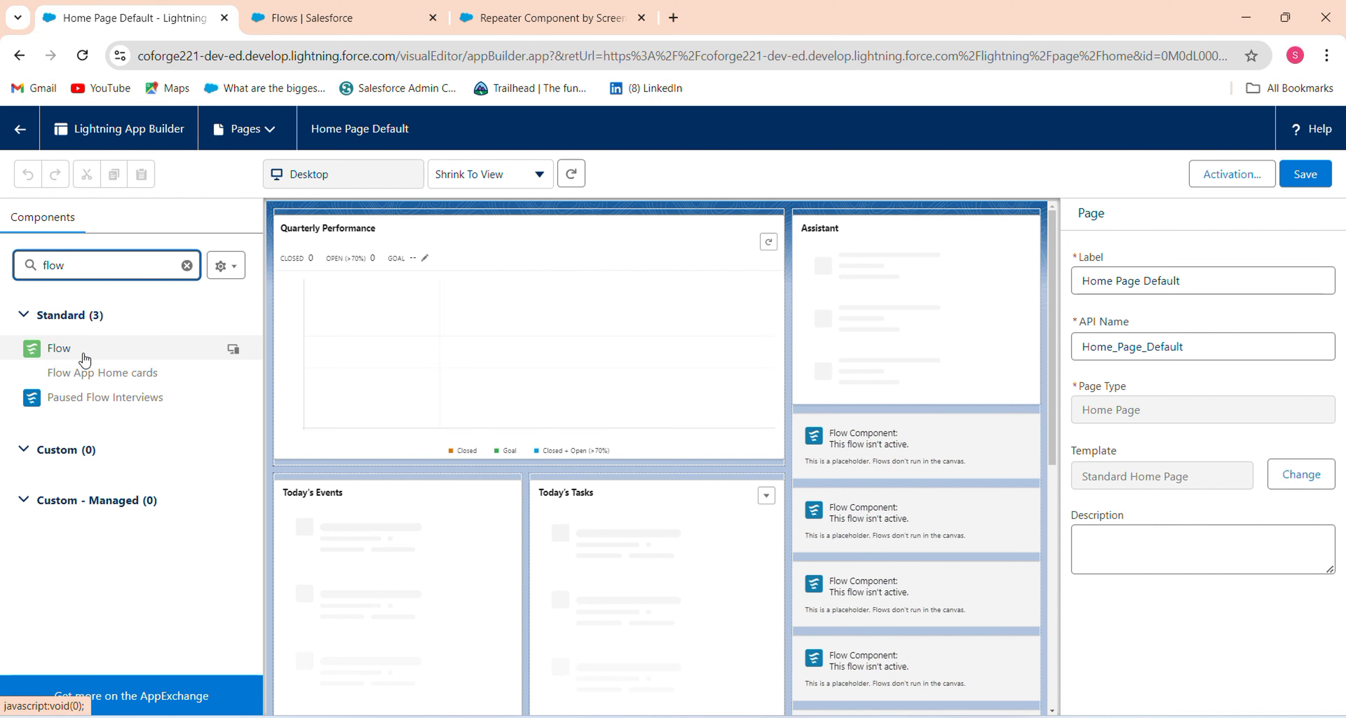
{"action": "left_click_drag", "start_coordinate": [57, 348], "coordinate": [865, 355]}
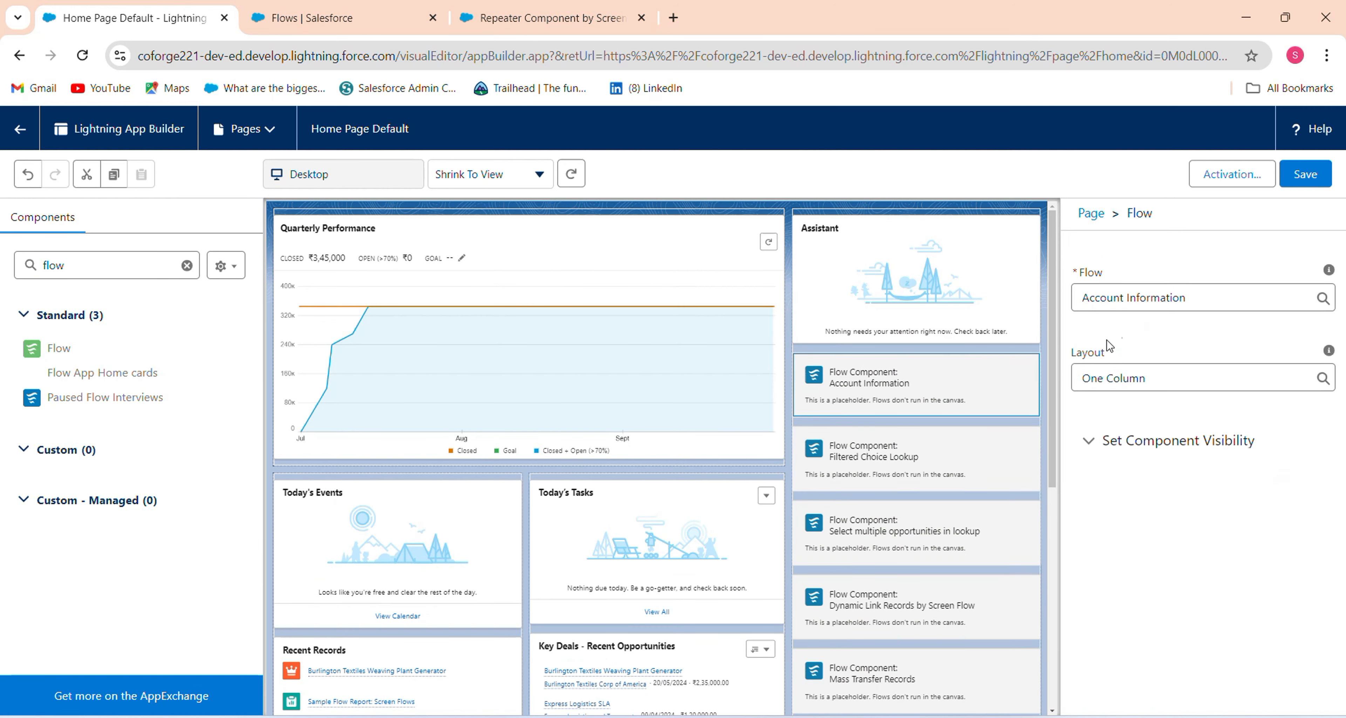
Point the Flow component to Repeater Component by Screen Flow, save the page, and go back Home.
{"action": "left_click", "coordinate": [1219, 351]}
{"action": "key", "text": "ctrl+a"}
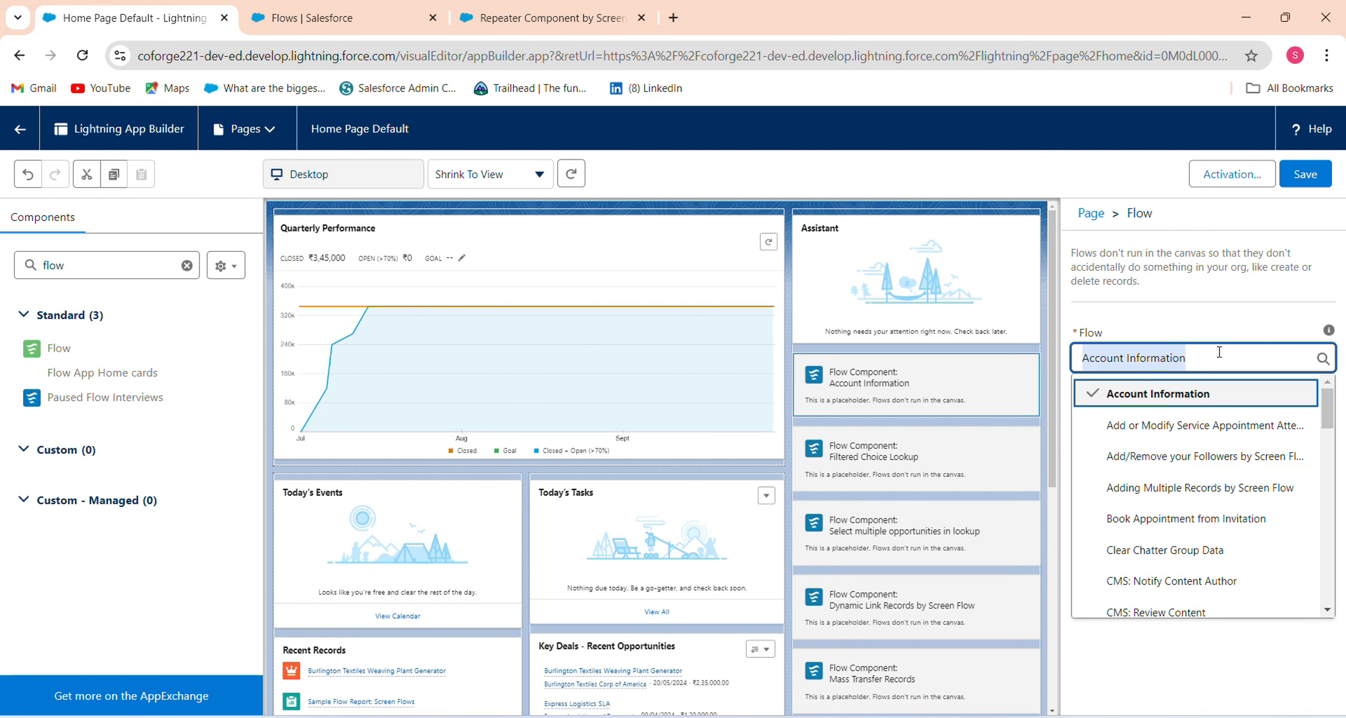
{"action": "type", "text": "rep"}
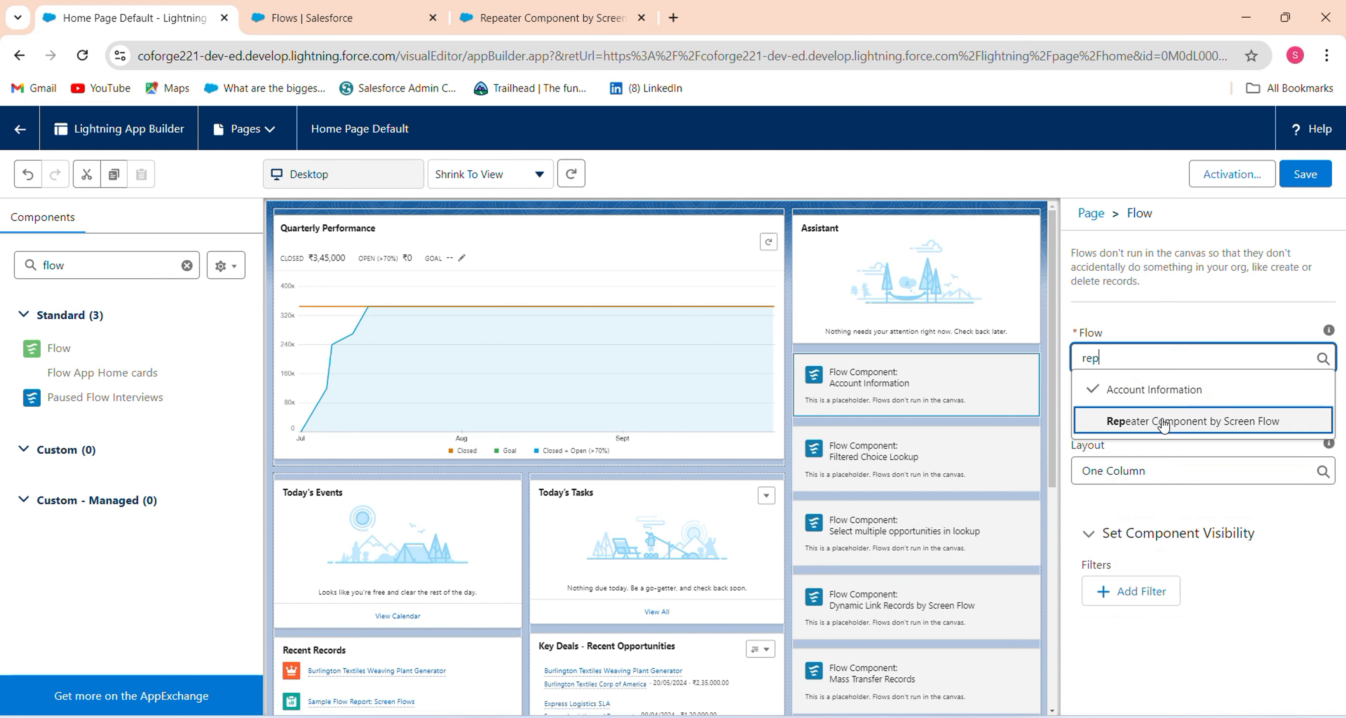
{"action": "left_click", "coordinate": [1164, 424]}
{"action": "left_click", "coordinate": [1304, 174]}
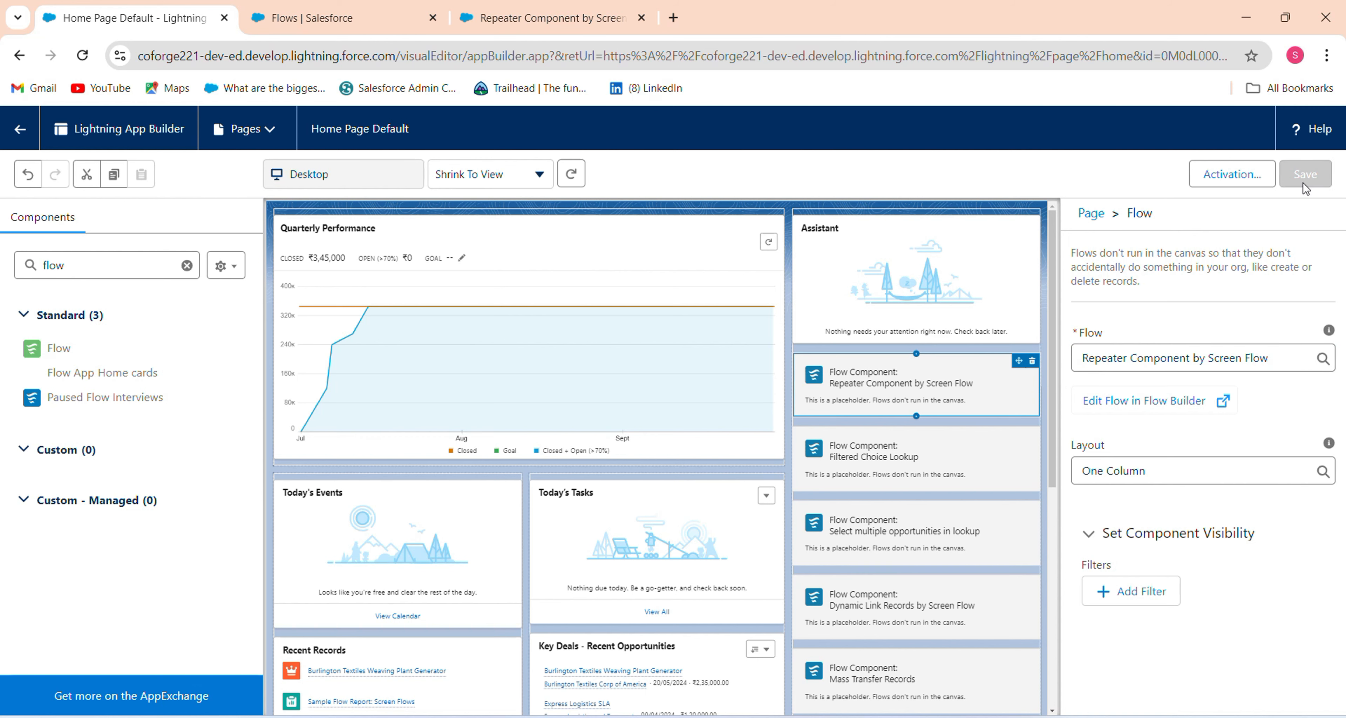
{"action": "left_click", "coordinate": [20, 129]}
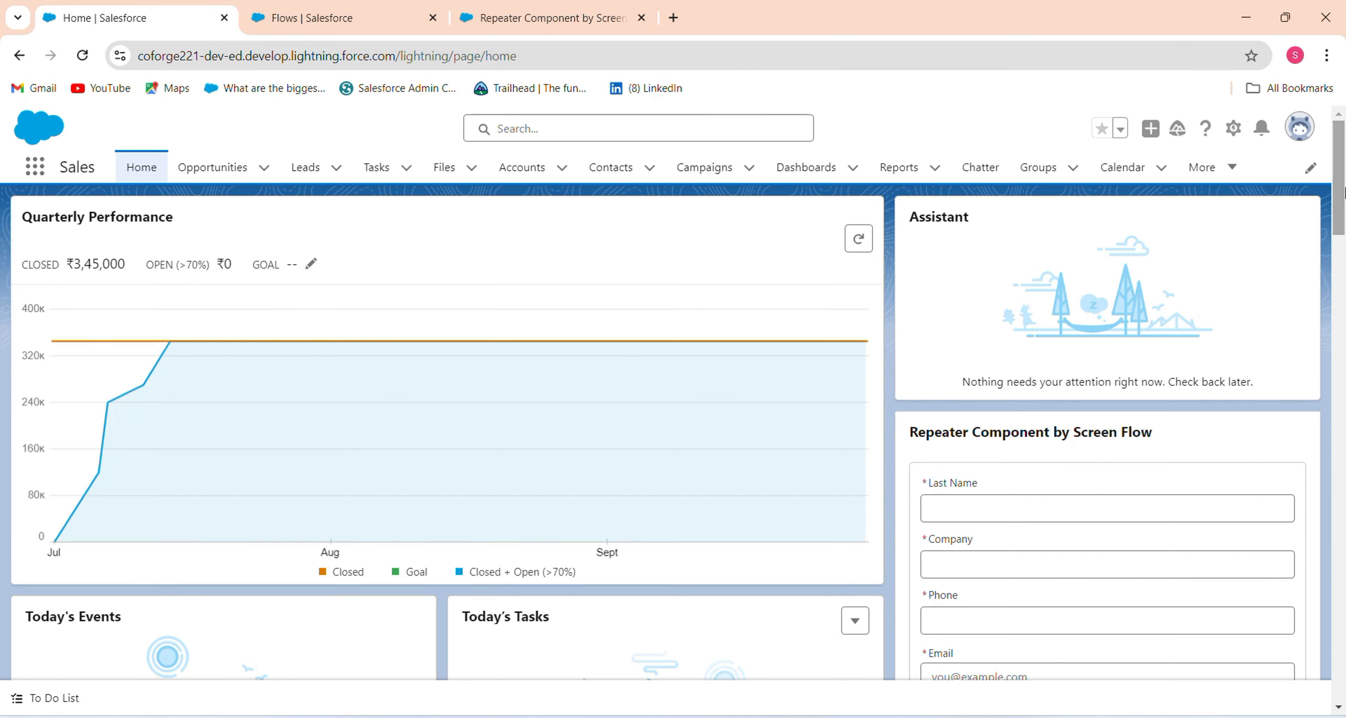
Remove the existing lead entry and add two blank lead entries to the repeater form.
{"action": "scroll", "coordinate": [1341, 230], "scroll_direction": "down", "scroll_amount": 3}
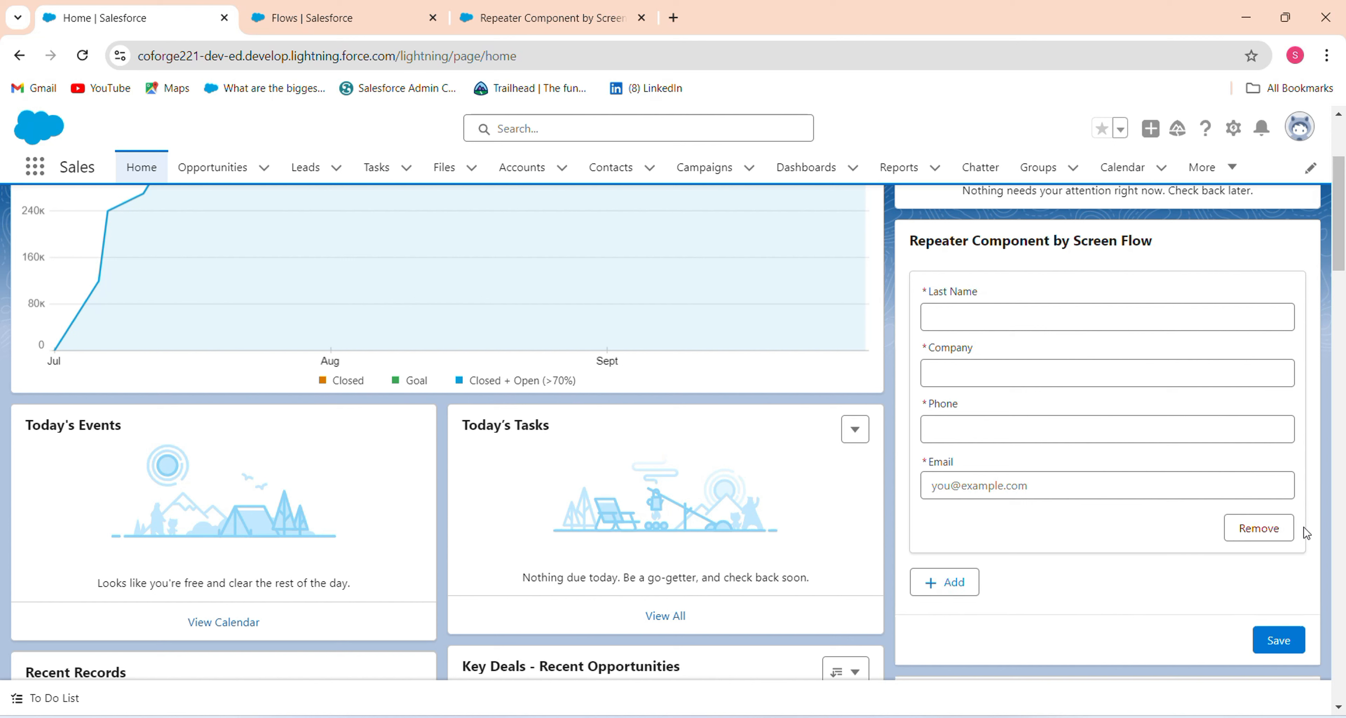
{"action": "left_click", "coordinate": [1260, 529]}
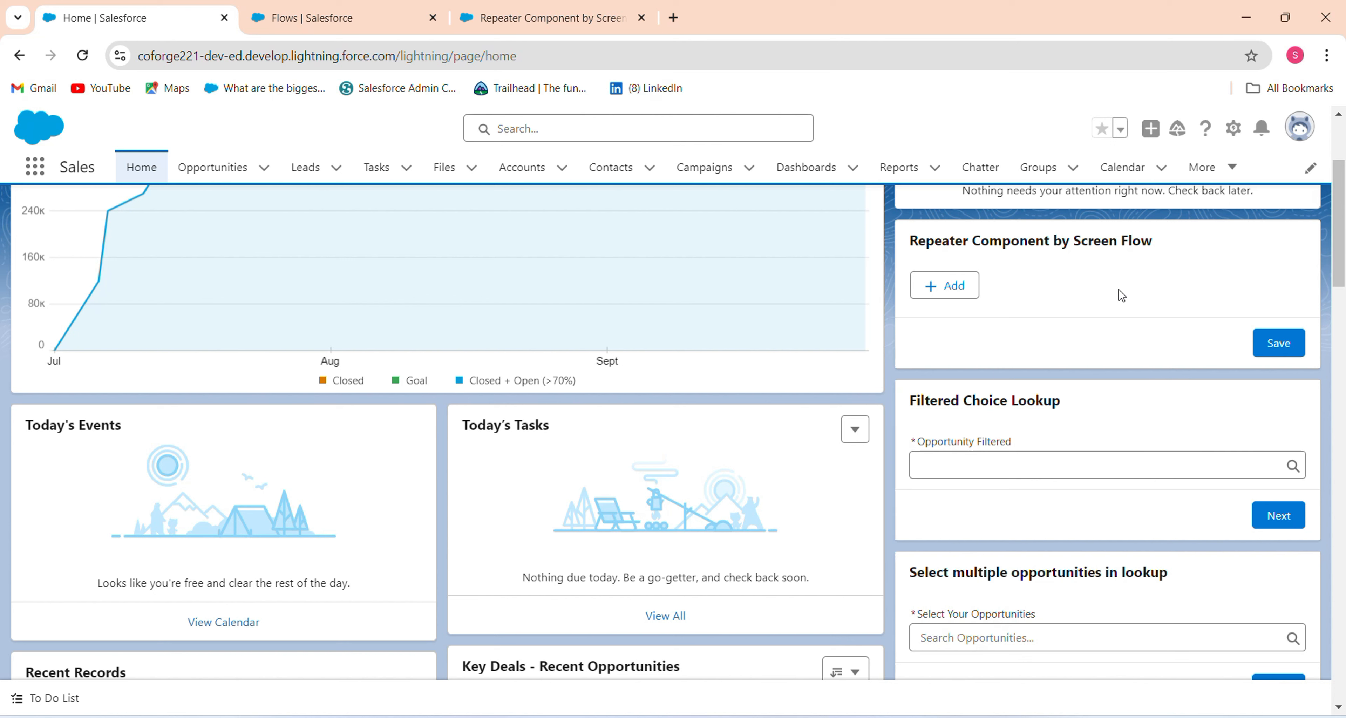
{"action": "left_click", "coordinate": [948, 286]}
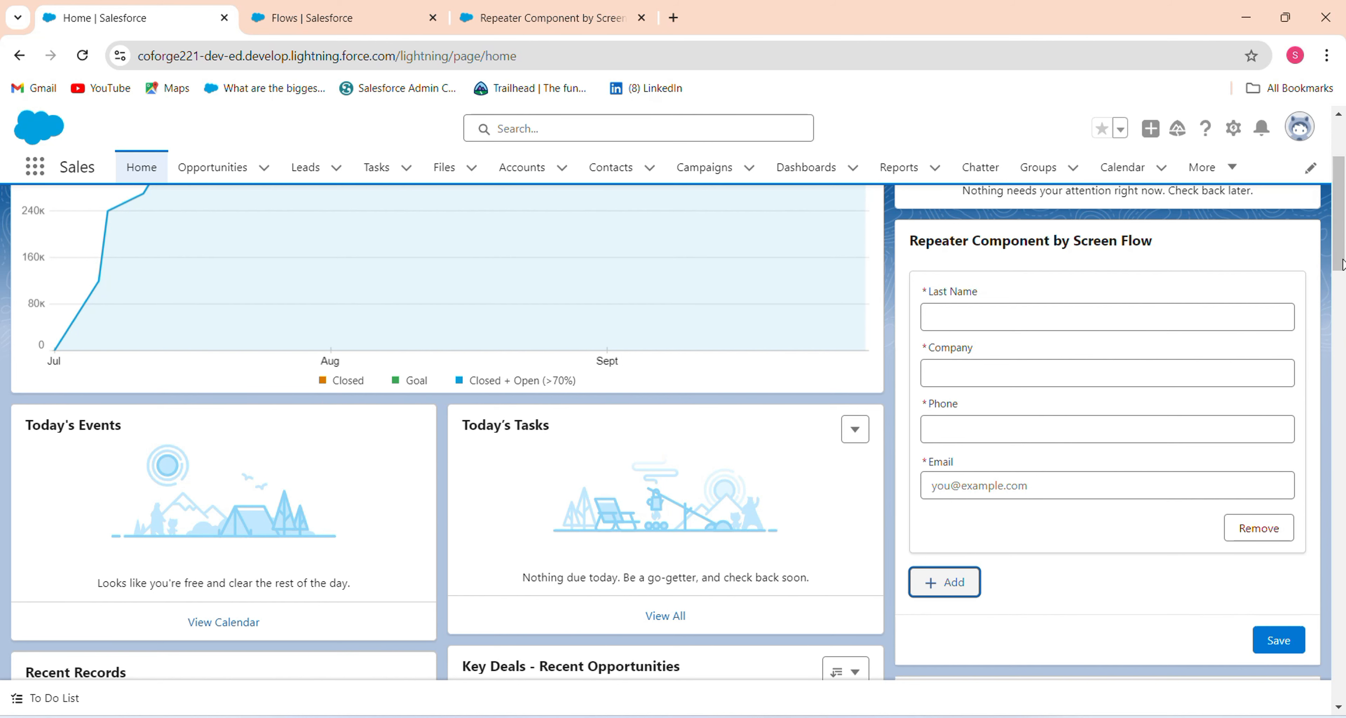
{"action": "scroll", "coordinate": [1340, 263], "scroll_direction": "down", "scroll_amount": 1}
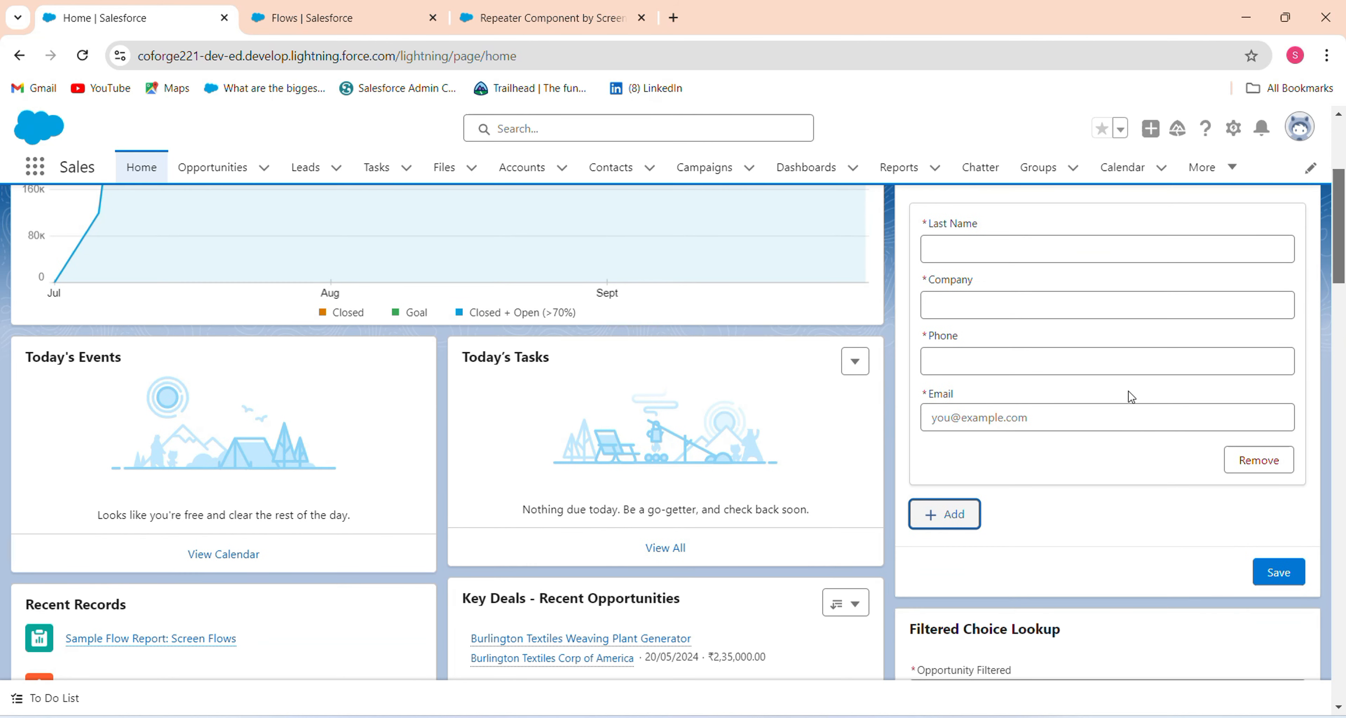
{"action": "left_click", "coordinate": [940, 533]}
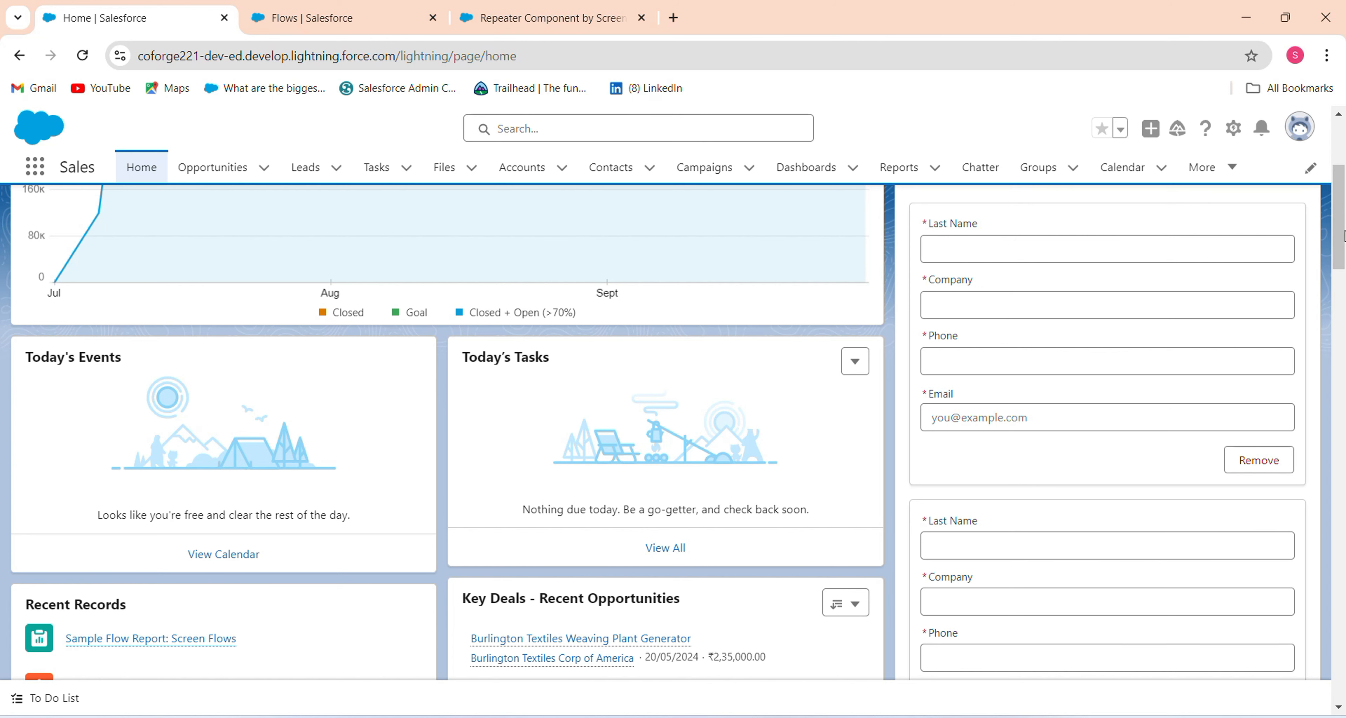
{"action": "scroll", "coordinate": [1342, 235], "scroll_direction": "down", "scroll_amount": 3}
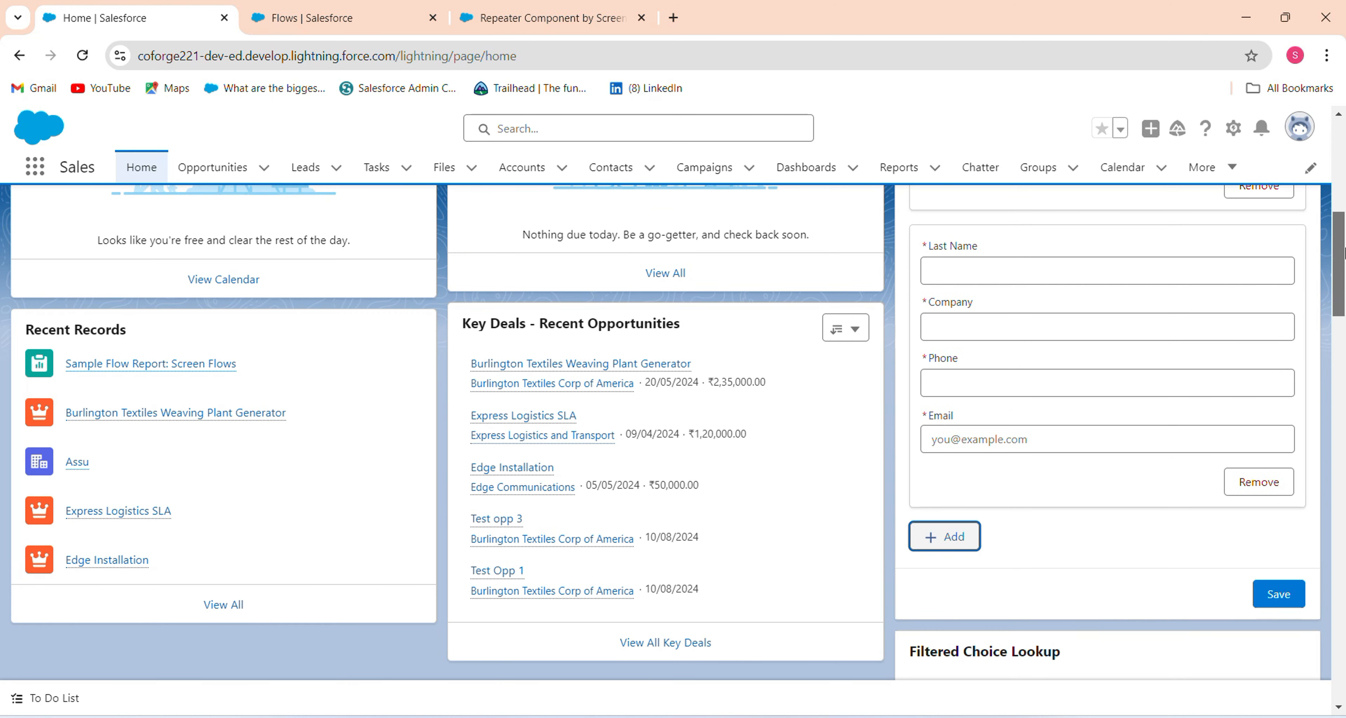
{"action": "scroll", "coordinate": [1342, 252], "scroll_direction": "up", "scroll_amount": 2}
Fill the first lead with a last name, company XYZ, a phone number and a corrected e-mail.
{"action": "left_click", "coordinate": [1016, 417]}
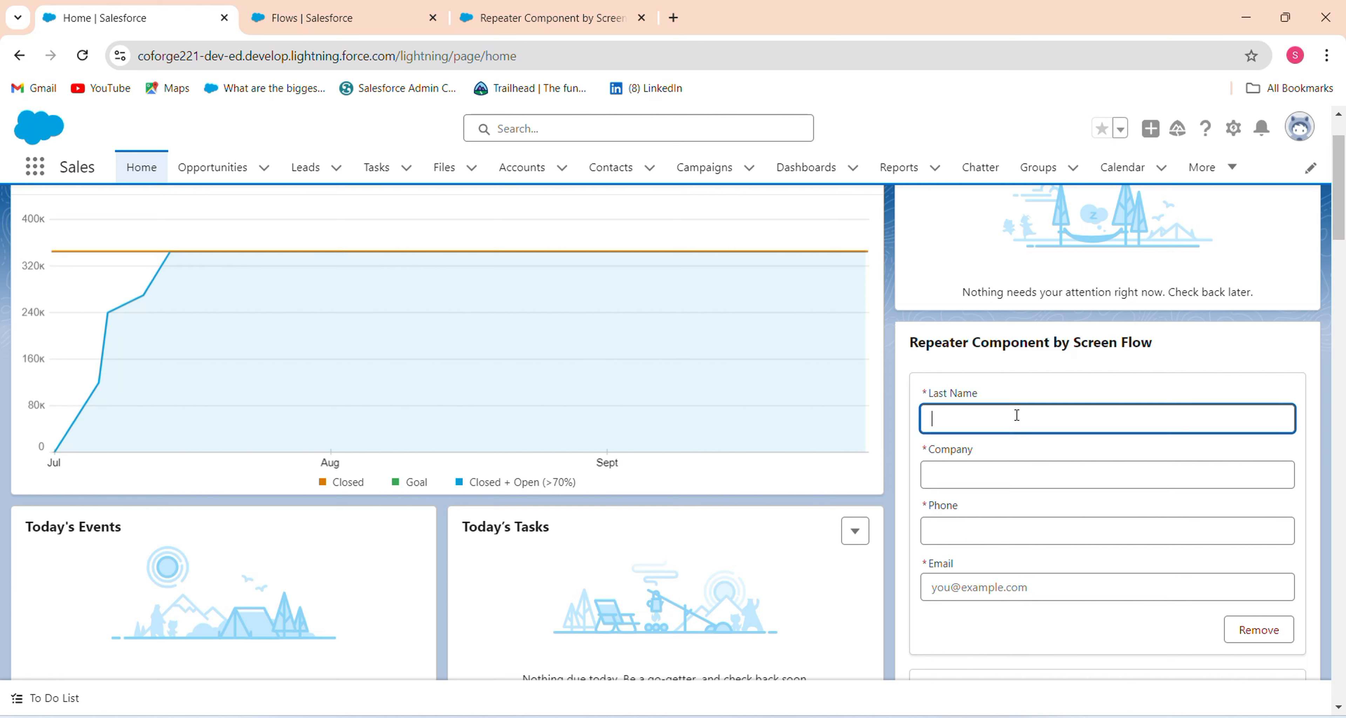
{"action": "type", "text": "Abhishek test 1"}
{"action": "left_click", "coordinate": [1083, 478]}
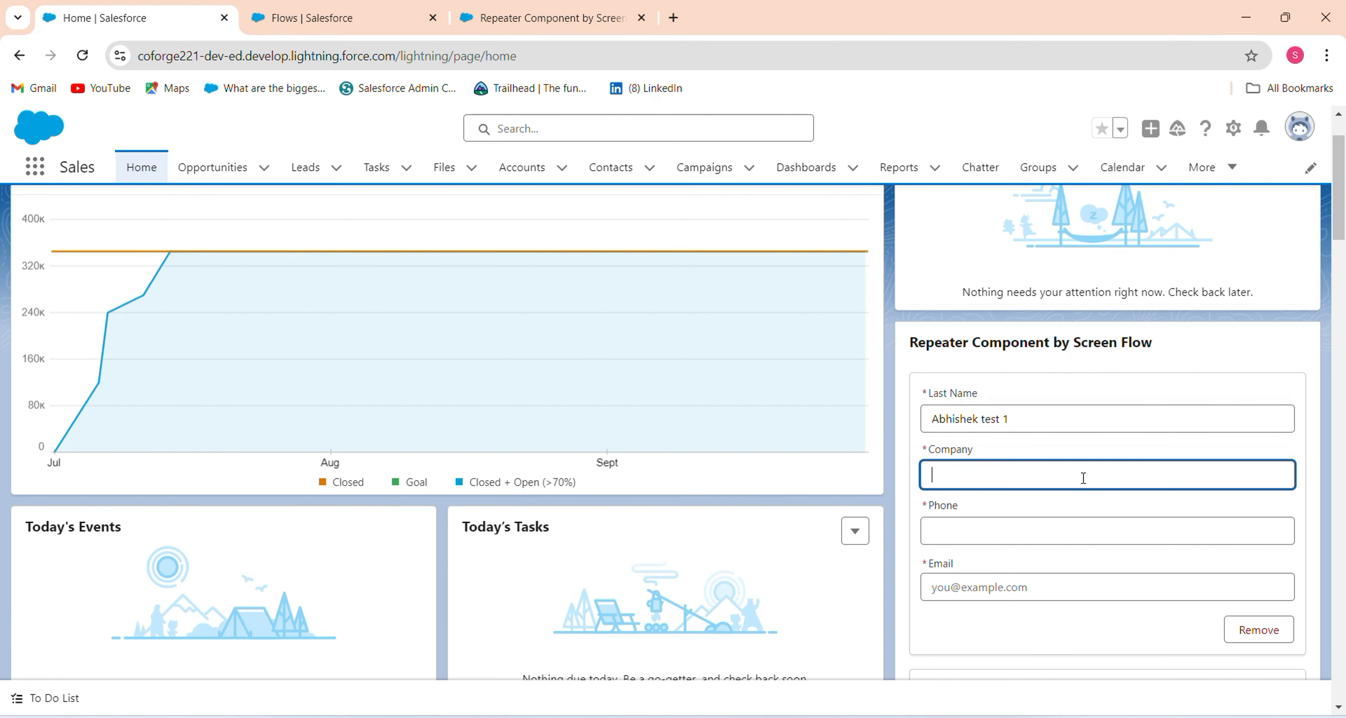
{"action": "type", "text": "XYZ"}
{"action": "left_click", "coordinate": [1052, 530]}
{"action": "type", "text": "898989"}
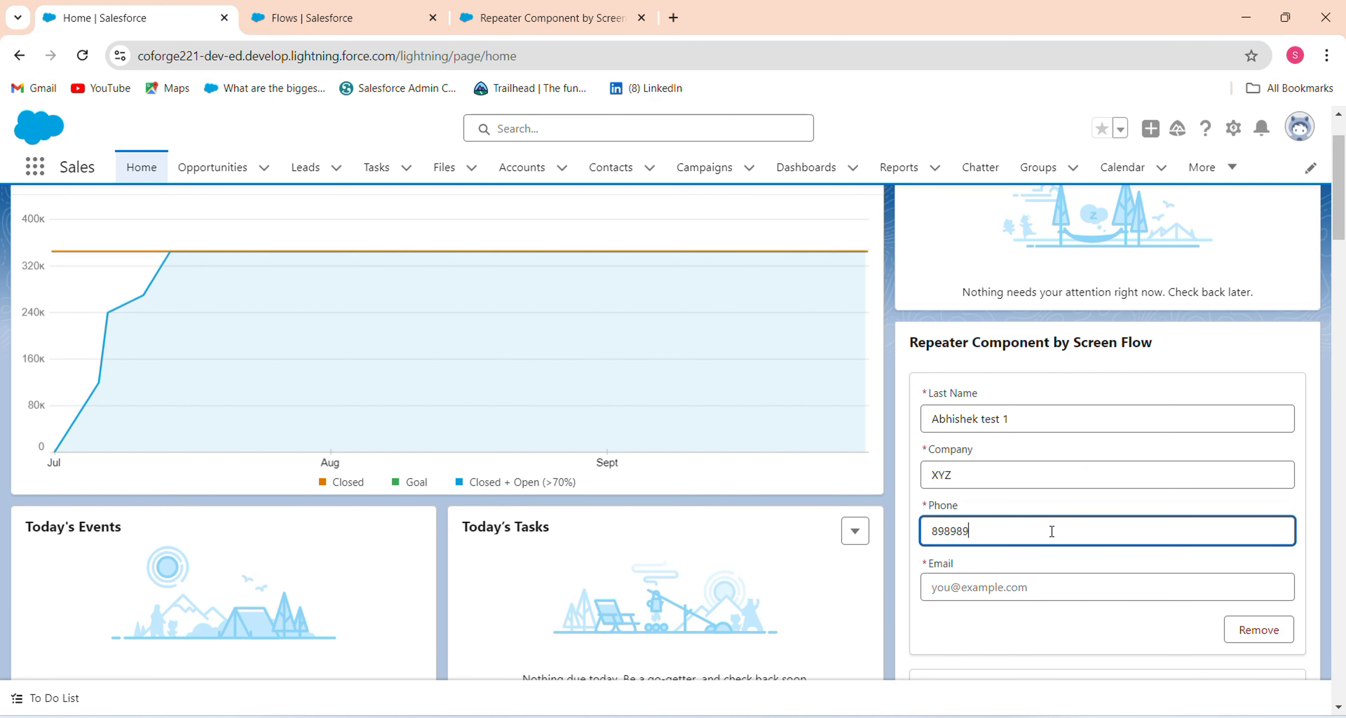
{"action": "type", "text": "898"}
{"action": "left_click", "coordinate": [1004, 594]}
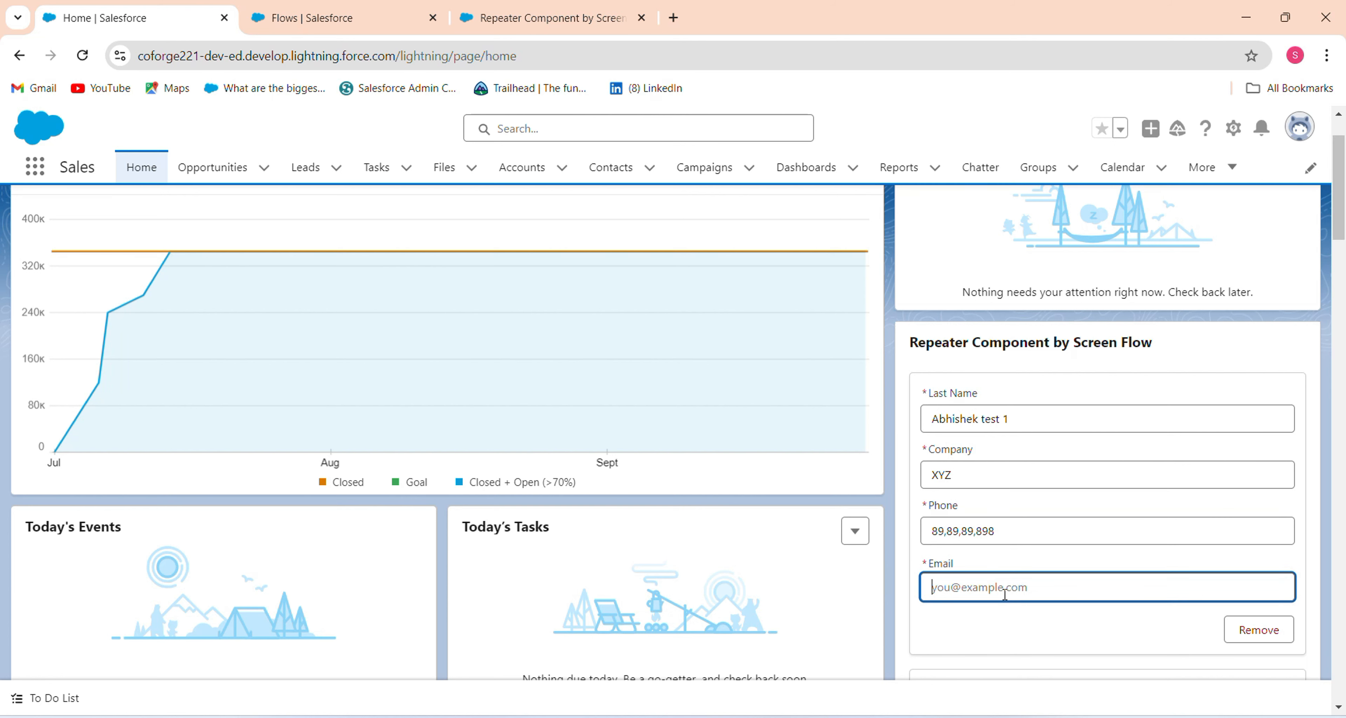
{"action": "left_click_drag", "start_coordinate": [1341, 198], "coordinate": [1340, 306]}
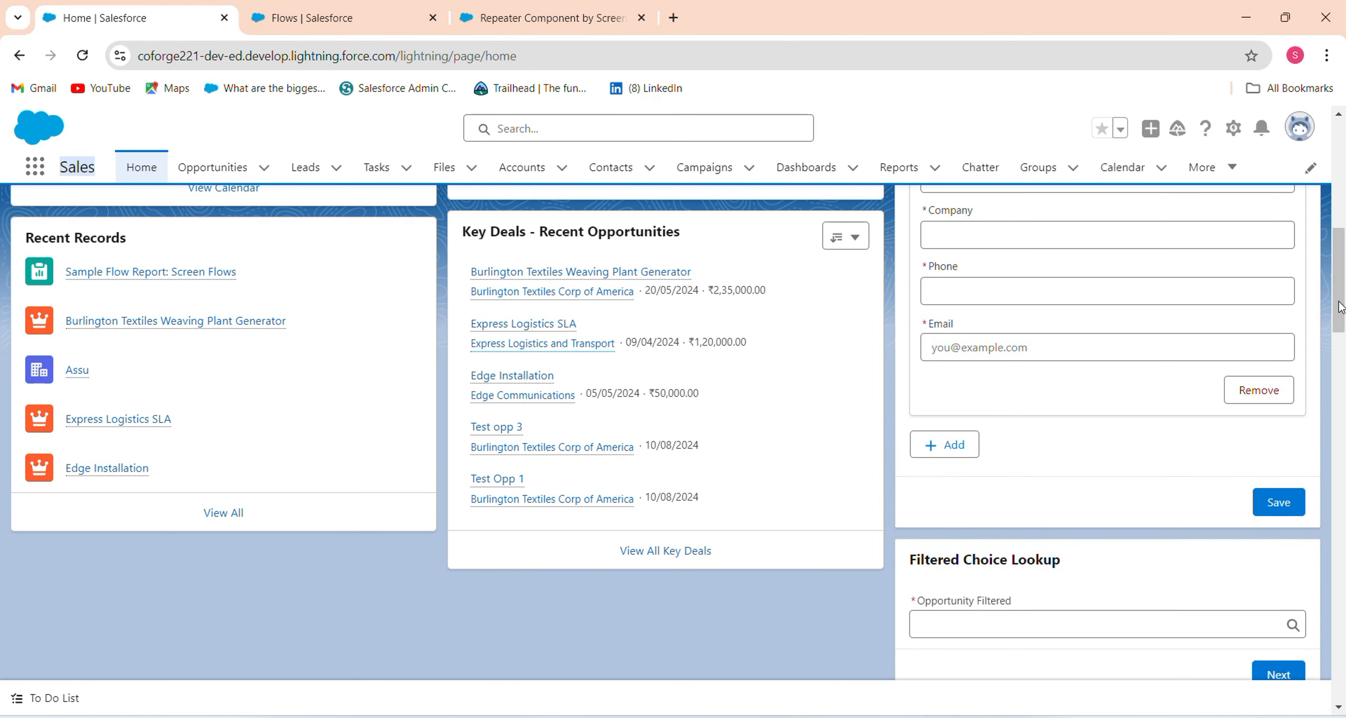
{"action": "scroll", "coordinate": [1341, 306], "scroll_direction": "up", "scroll_amount": 2}
Fill the second lead with a last name, company ABC, a phone number and a corrected e-mail.
{"action": "left_click", "coordinate": [1083, 356]}
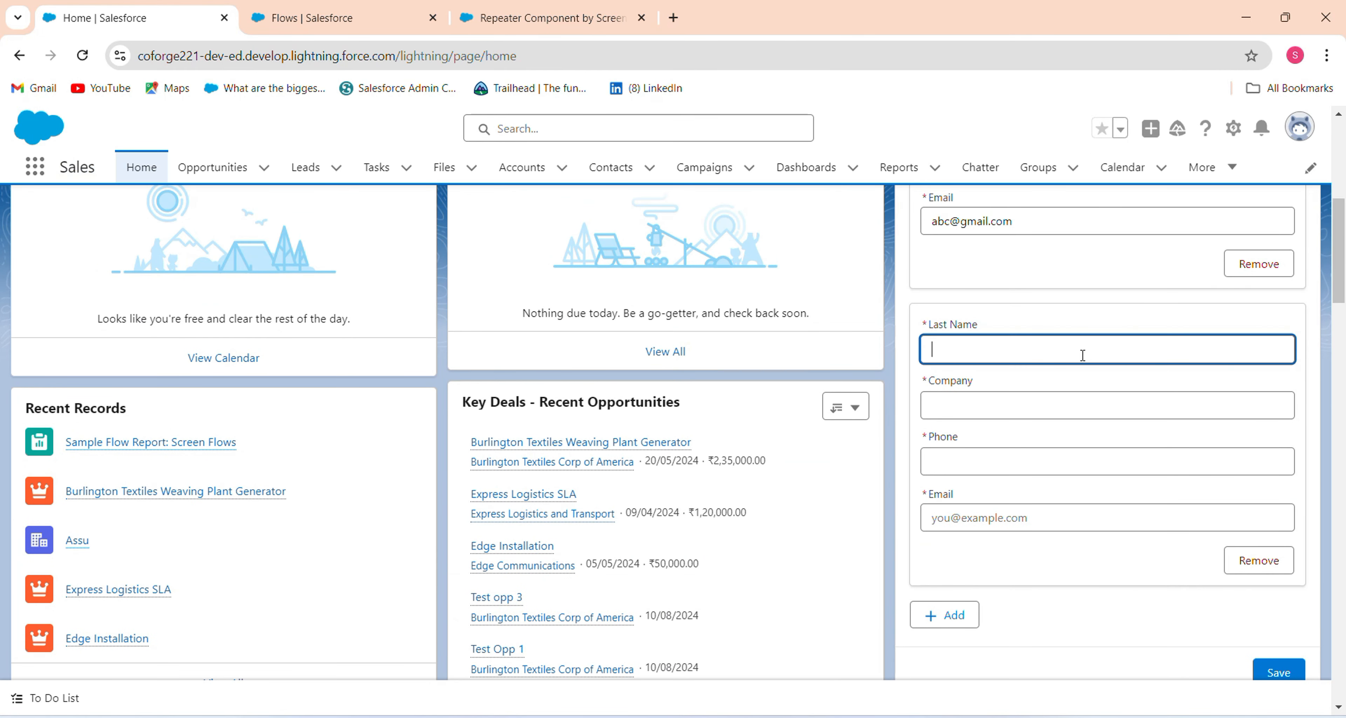
{"action": "type", "text": "Abhishek test 2"}
{"action": "left_click", "coordinate": [1042, 402]}
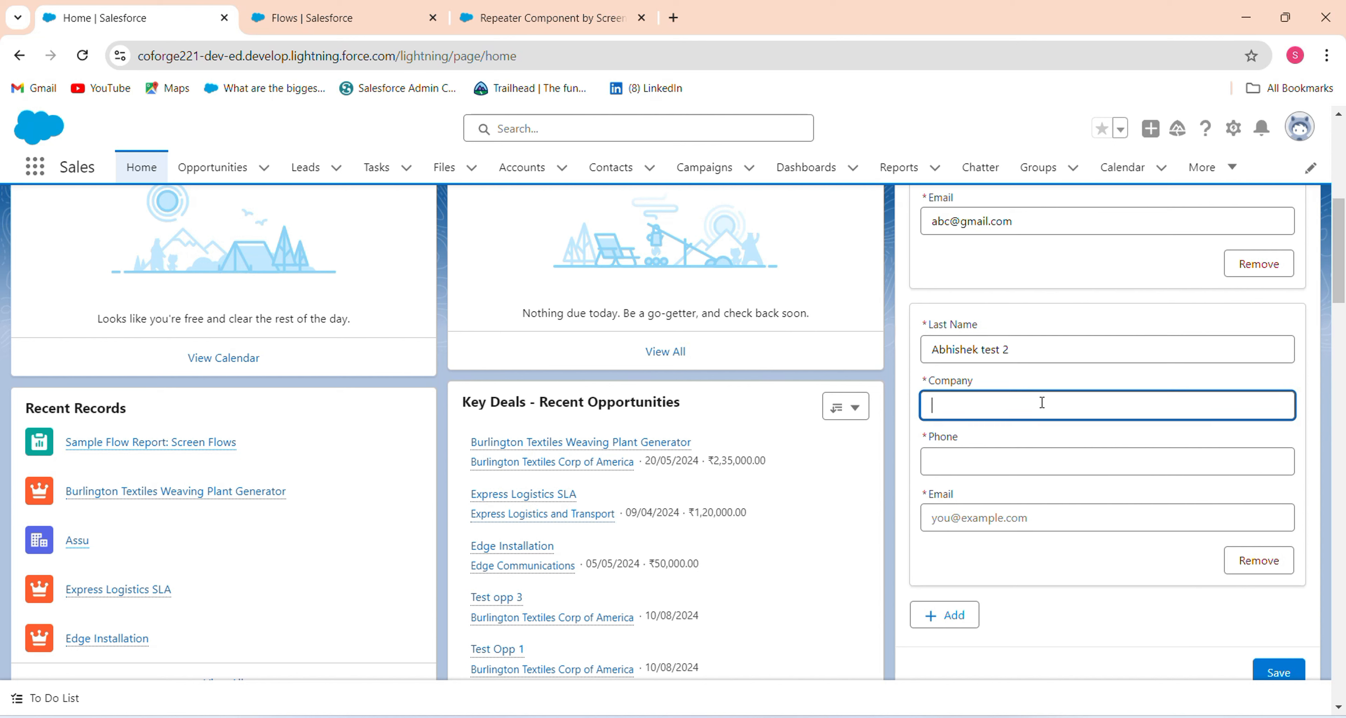
{"action": "type", "text": "ABC"}
{"action": "left_click", "coordinate": [996, 468]}
{"action": "type", "text": "898"}
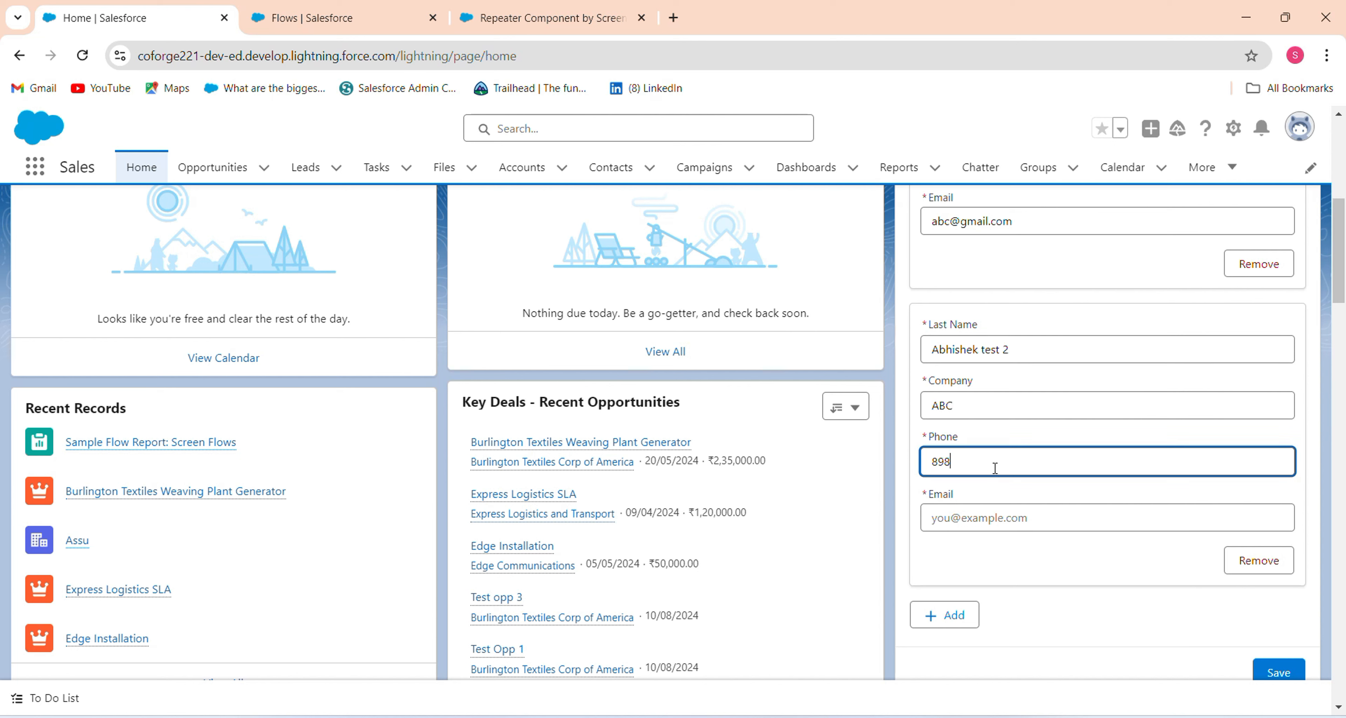
{"action": "type", "text": "989898"}
{"action": "left_click", "coordinate": [979, 524]}
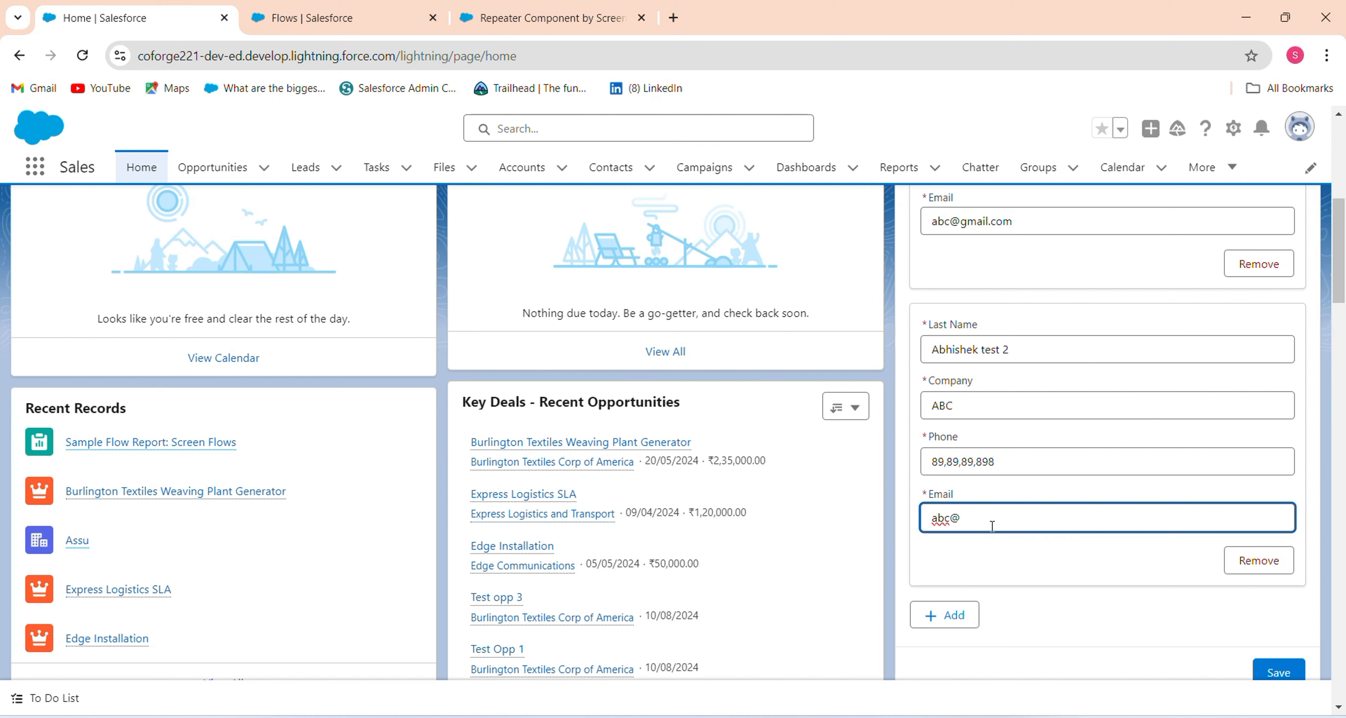
{"action": "left_click_drag", "start_coordinate": [1340, 289], "coordinate": [1343, 253]}
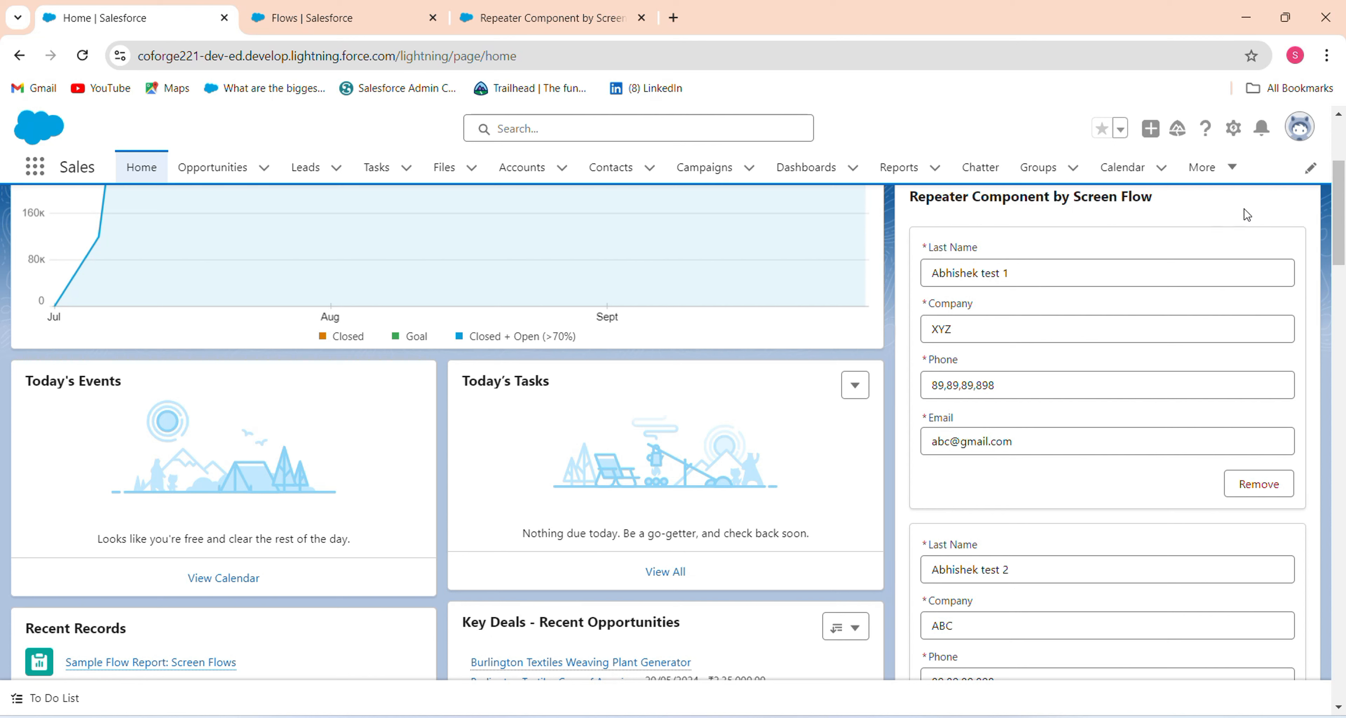
{"action": "mouse_move", "coordinate": [1343, 255]}
{"action": "left_mouse_down"}
{"action": "mouse_move", "coordinate": [1338, 390]}
{"action": "mouse_move", "coordinate": [1341, 237]}
{"action": "left_mouse_up"}
{"action": "left_click", "coordinate": [924, 483]}
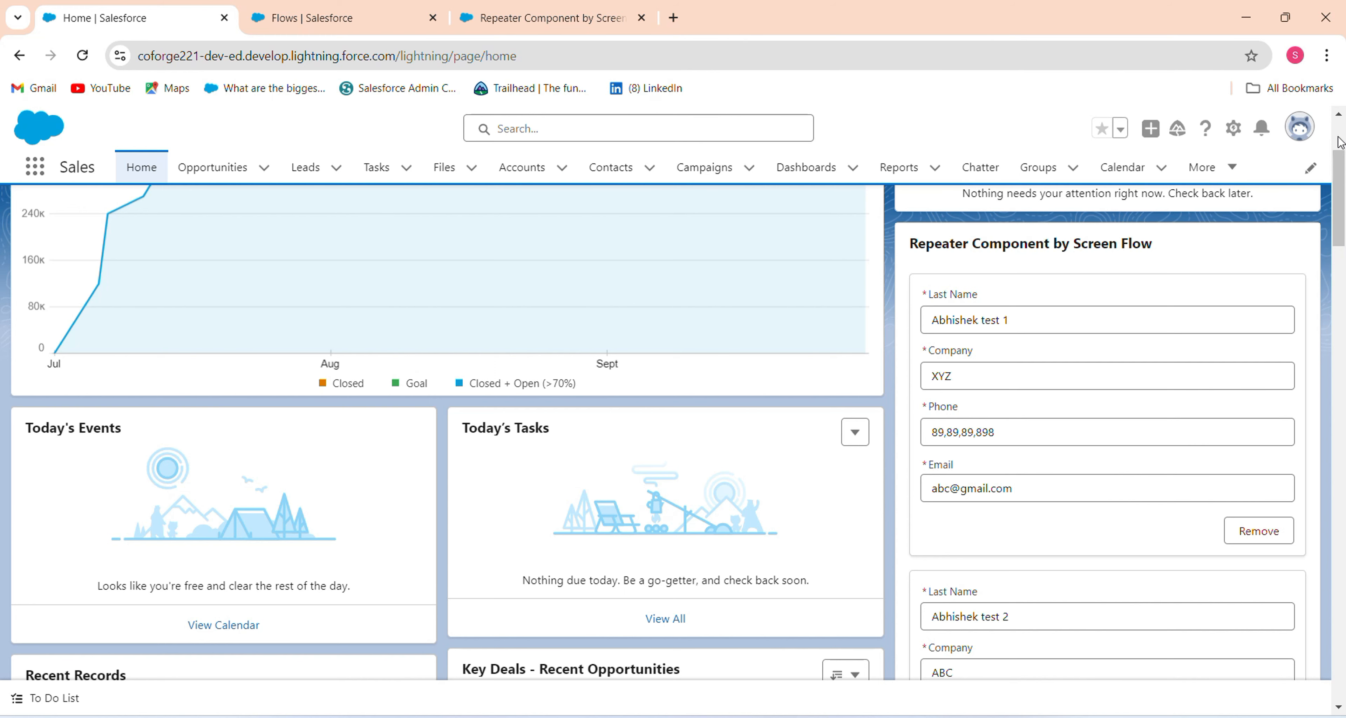
{"action": "left_click_drag", "start_coordinate": [1340, 176], "coordinate": [1317, 267]}
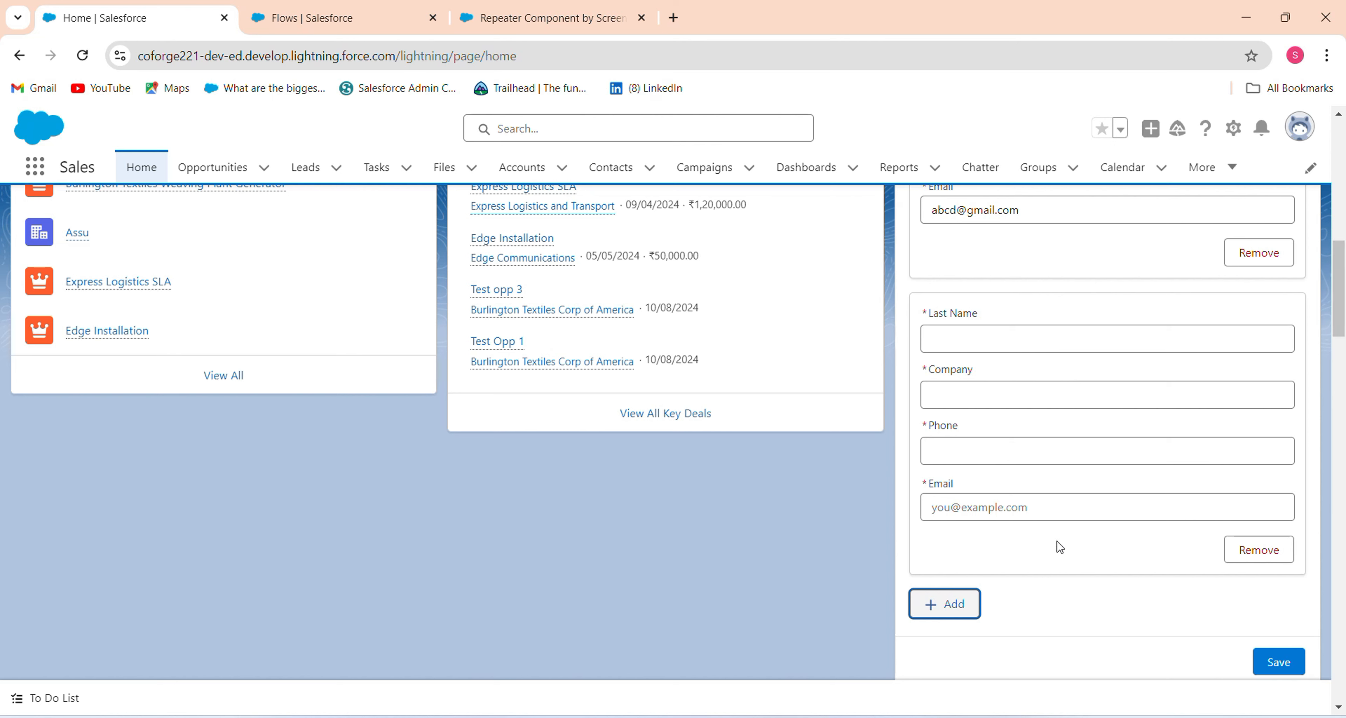
{"action": "left_click", "coordinate": [1270, 550]}
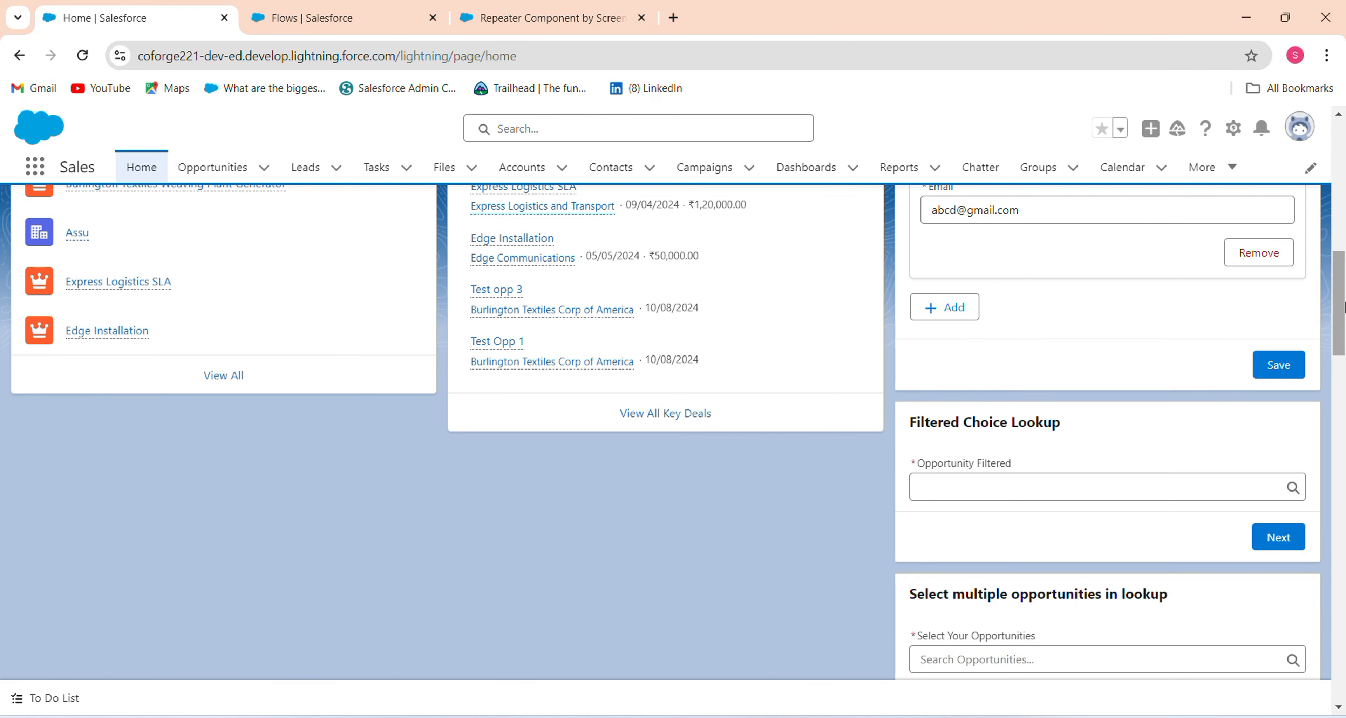
{"action": "scroll", "coordinate": [1342, 311], "scroll_direction": "up", "scroll_amount": 1}
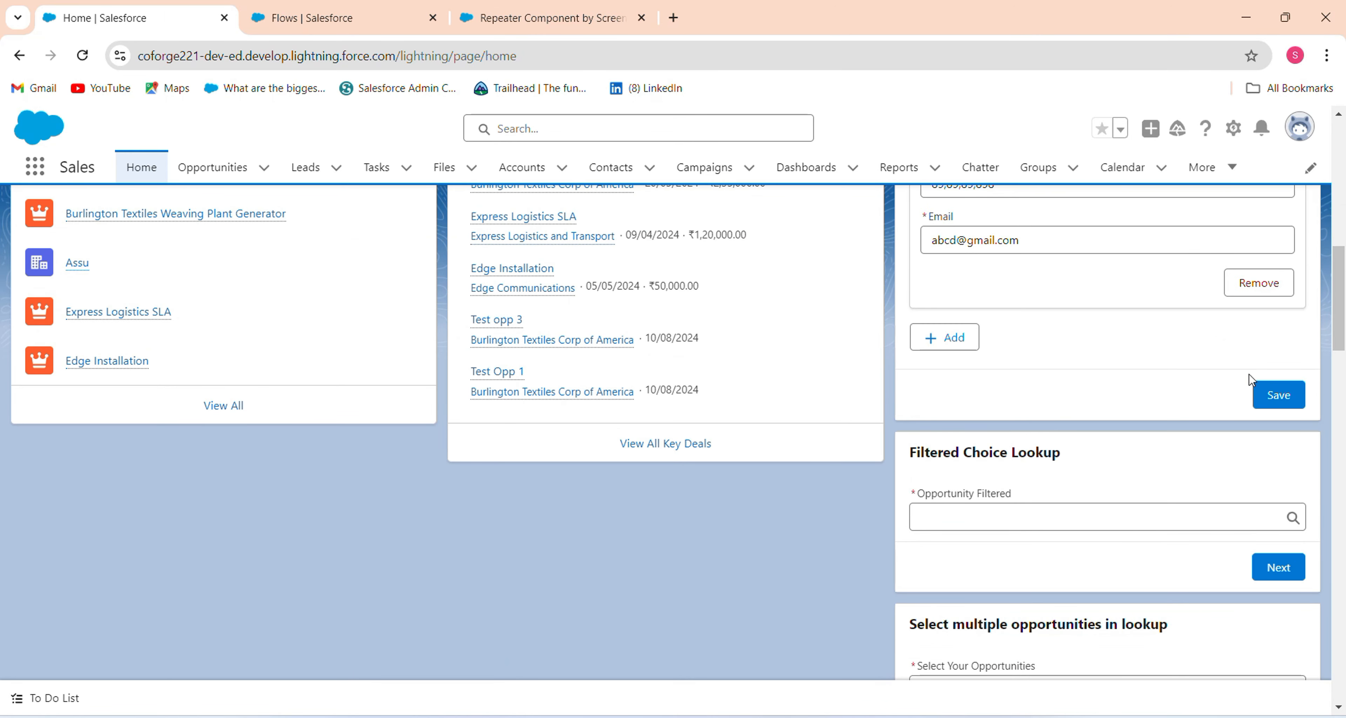
Submit the repeater form to create both leads, then view the Leads Recently Viewed list.
{"action": "left_click", "coordinate": [1266, 397]}
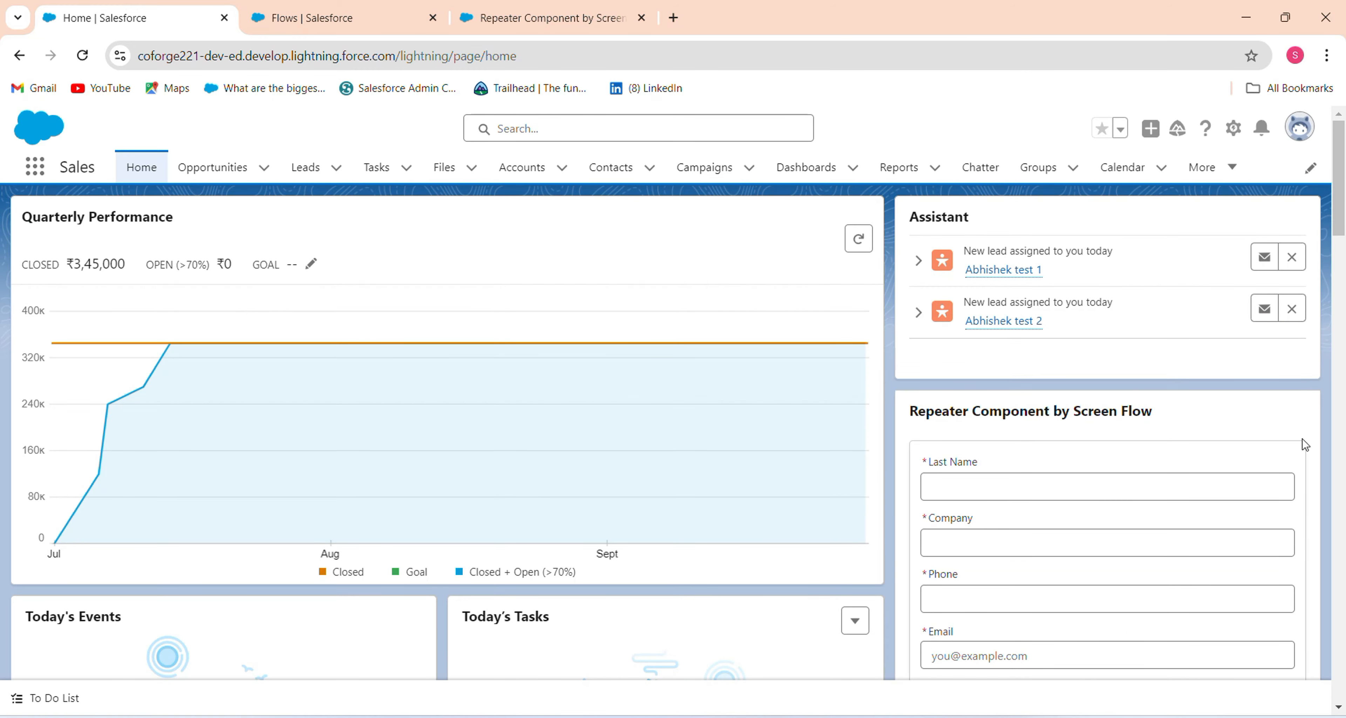
{"action": "mouse_move", "coordinate": [1341, 205]}
{"action": "left_mouse_down"}
{"action": "mouse_move", "coordinate": [1342, 291]}
{"action": "mouse_move", "coordinate": [1338, 183]}
{"action": "left_mouse_up"}
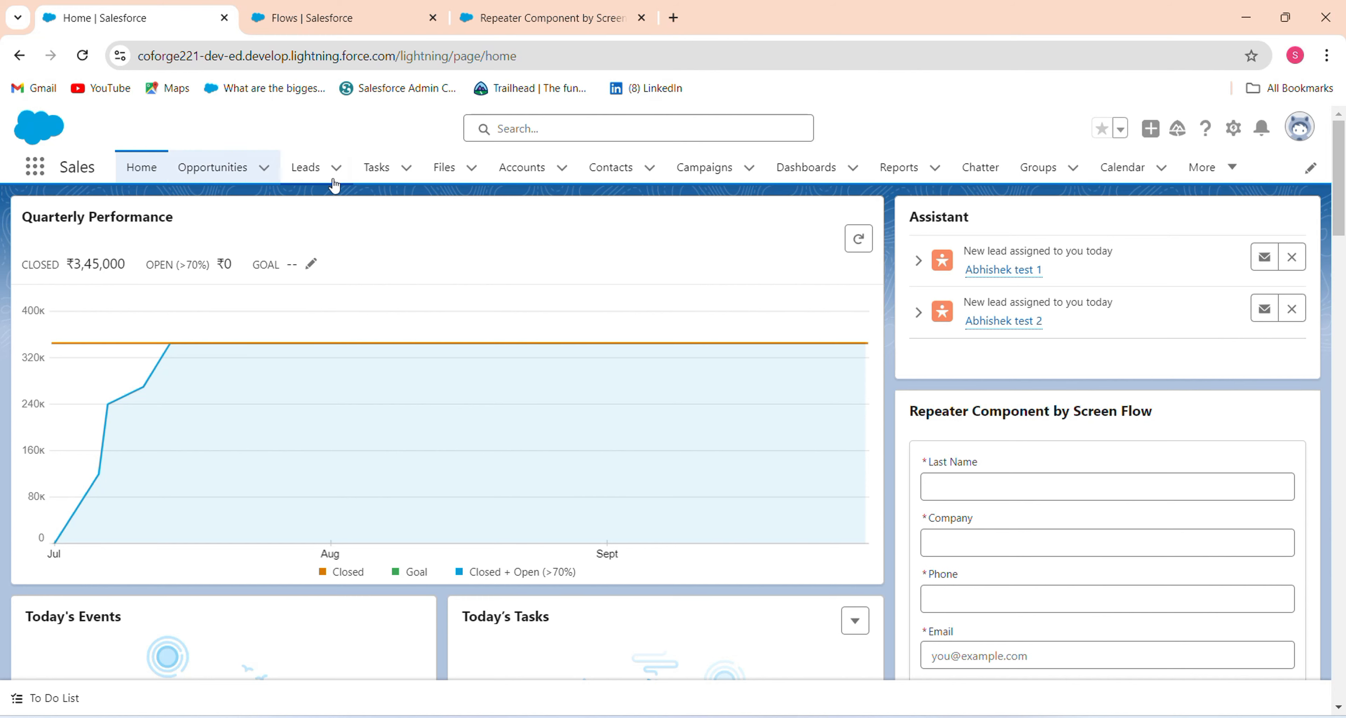
{"action": "left_click", "coordinate": [313, 168]}
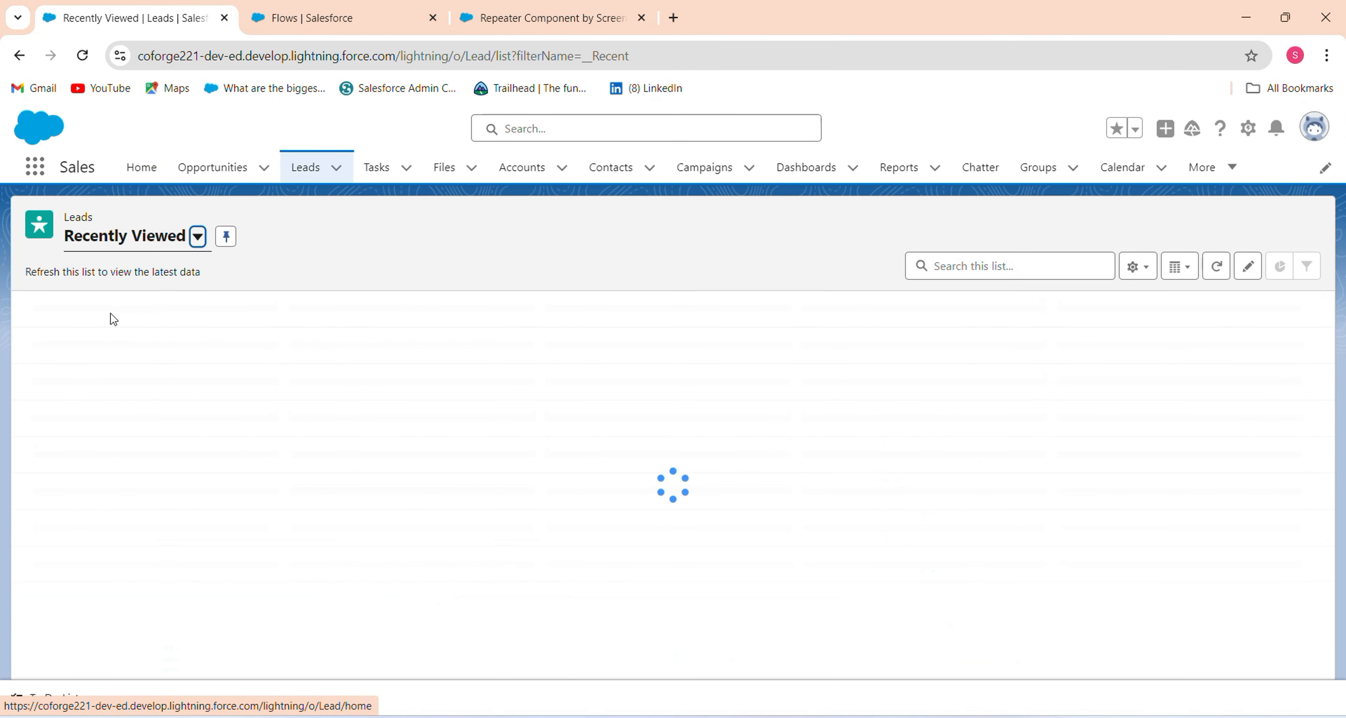